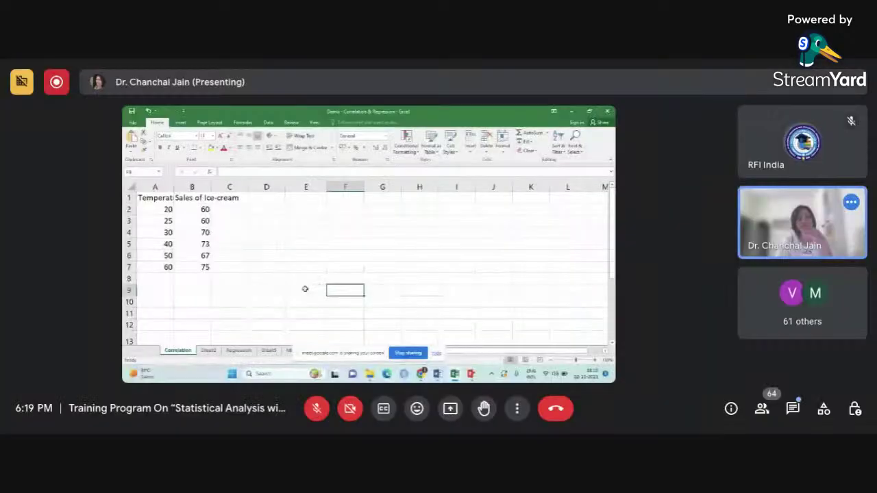
Step: Move the screen-sharing bar off the sheet tabs and check the temperature and Sales of Ice-cream headers
{"action": "left_click", "coordinate": [265, 257]}
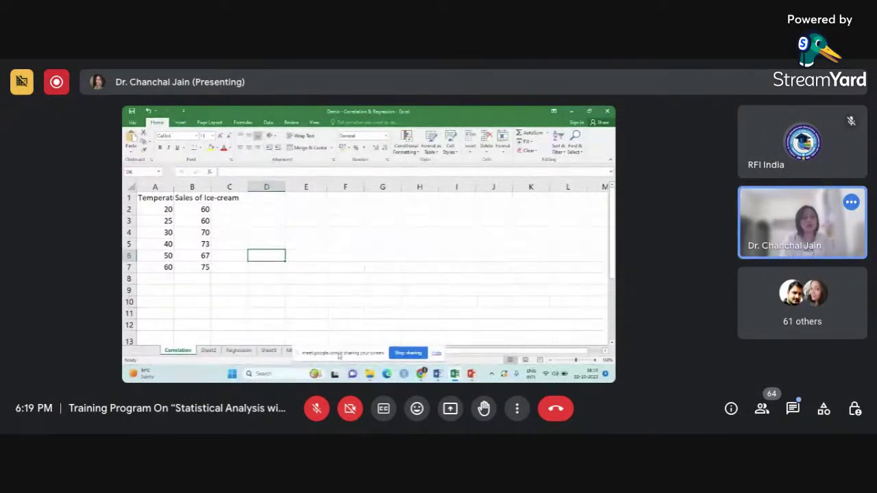
{"action": "left_click_drag", "start_coordinate": [338, 351], "coordinate": [413, 118]}
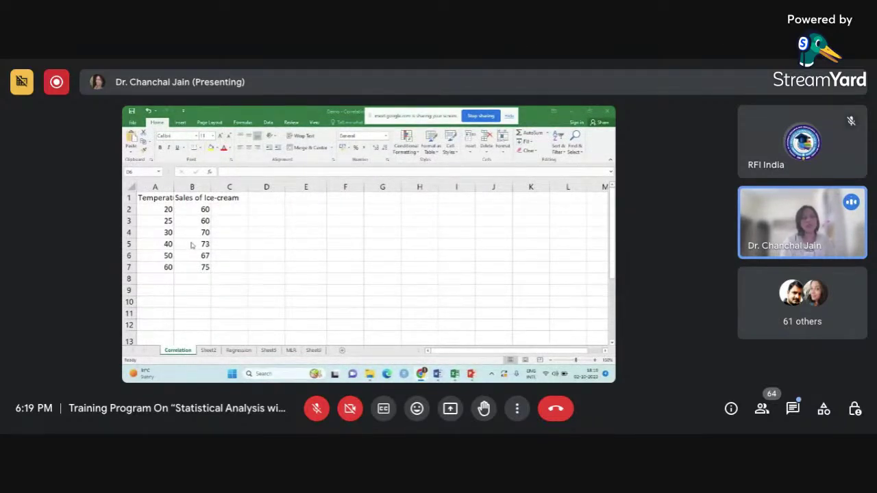
{"action": "left_click", "coordinate": [166, 199]}
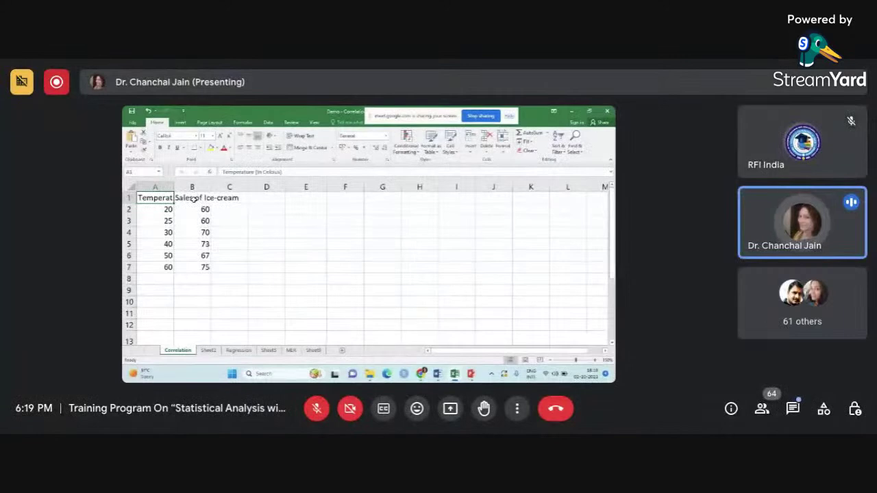
{"action": "left_click", "coordinate": [194, 198]}
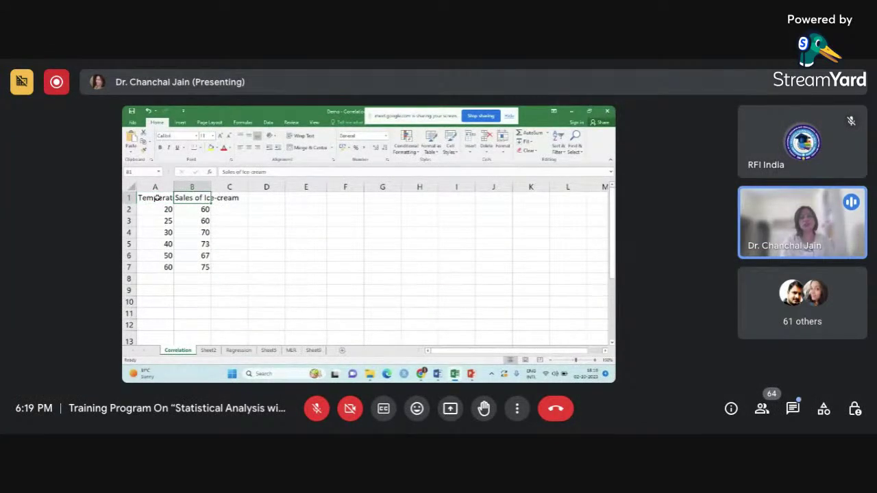
{"action": "left_click", "coordinate": [202, 280]}
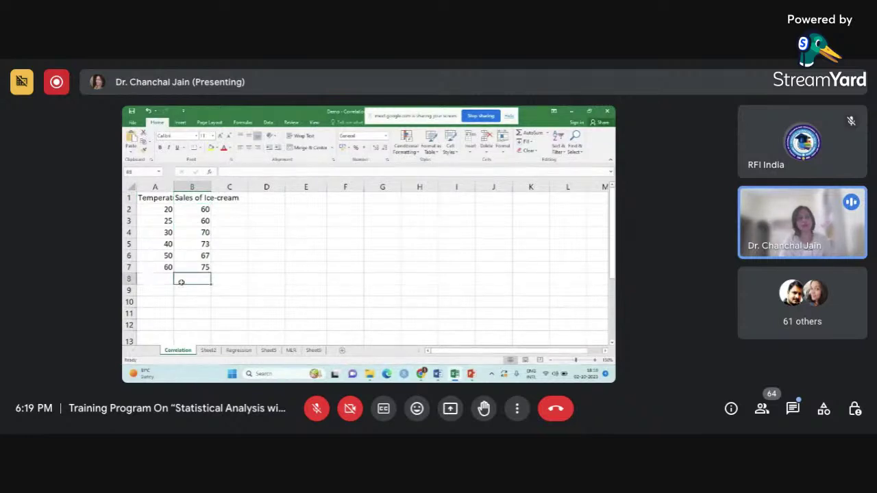
Step: Enter the null hypothesis "H0: There is no relationship between temperature and sales of ice cream." in cell A9
{"action": "left_click", "coordinate": [170, 292]}
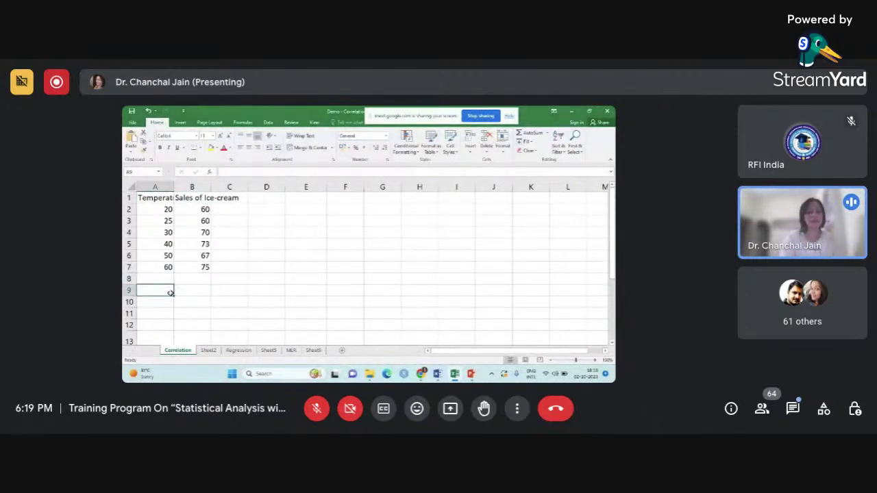
{"action": "type", "text": "H0: Th"}
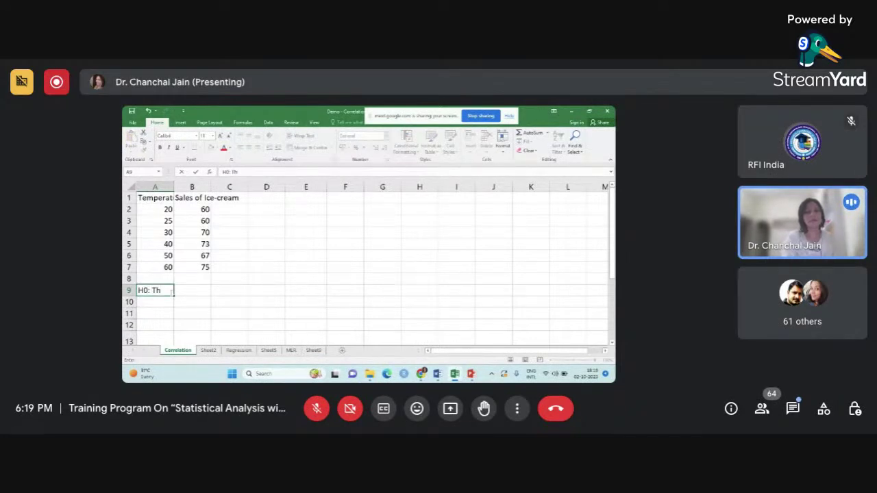
{"action": "type", "text": "ere is no rela"}
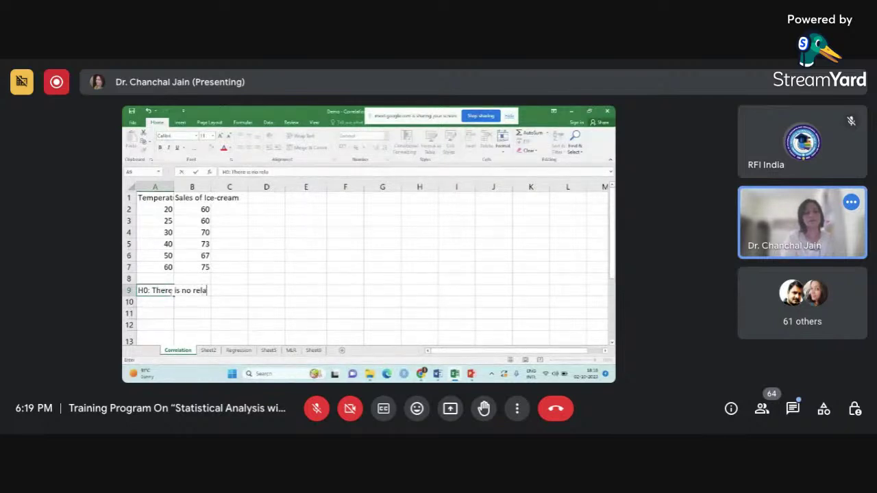
{"action": "type", "text": "tionship between temperature an"}
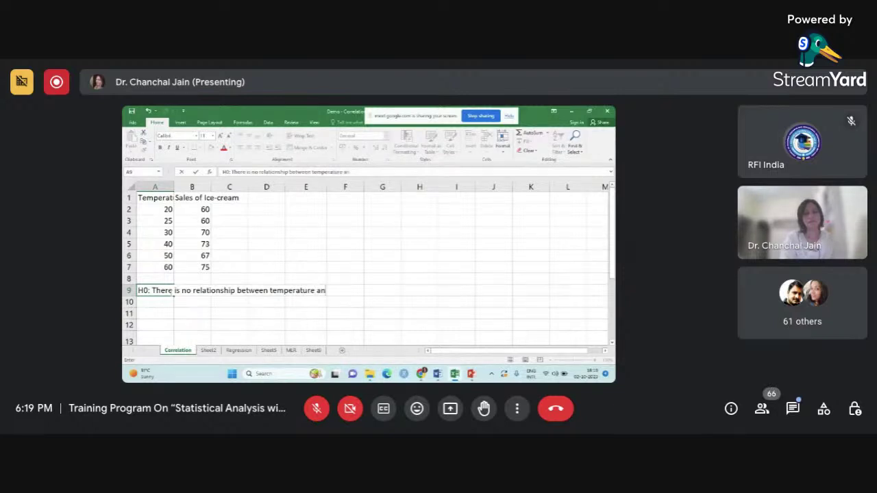
{"action": "type", "text": "d sales of ice"}
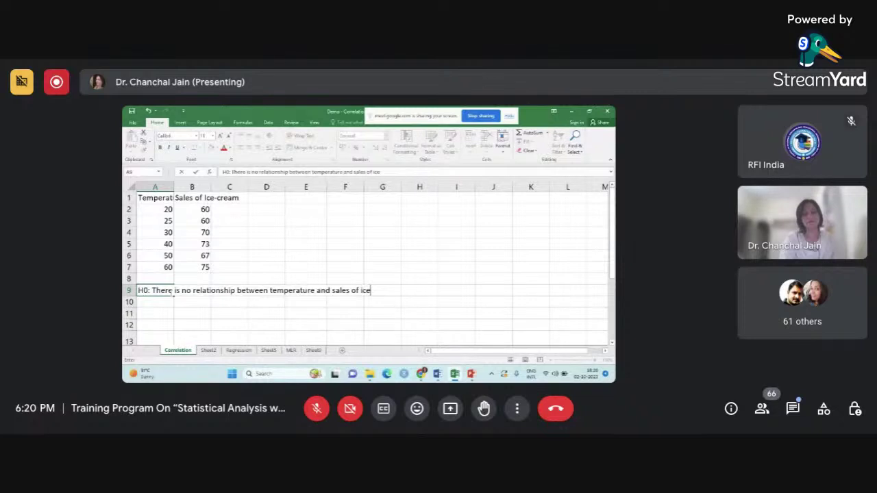
{"action": "type", "text": " cream."}
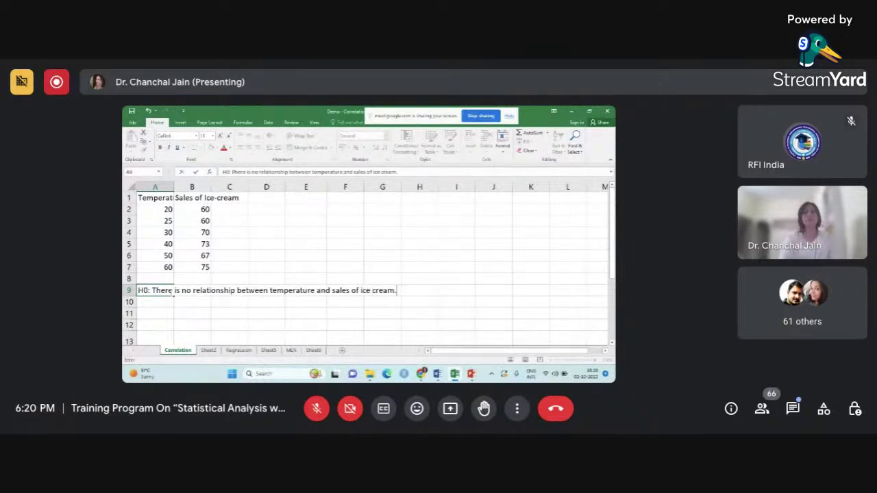
{"action": "left_click", "coordinate": [255, 269]}
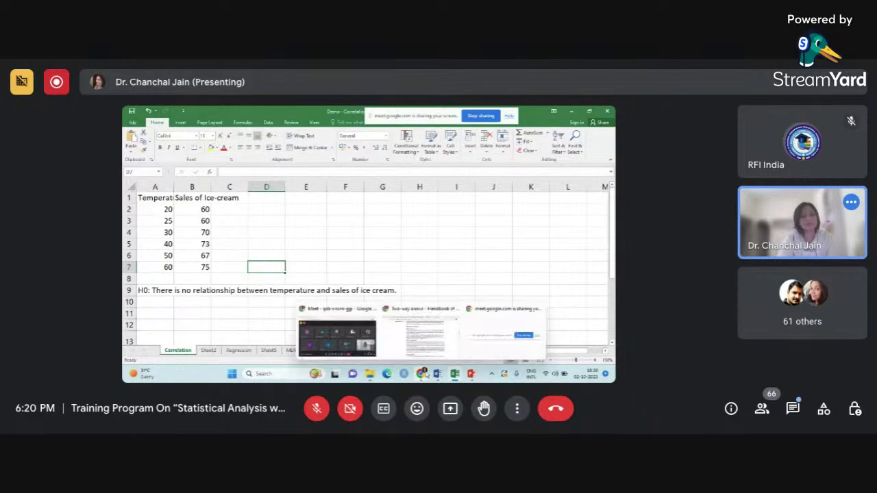
Step: Switch to the Google Meet call, look through the participant list, close it and return to Excel
{"action": "left_click", "coordinate": [420, 373]}
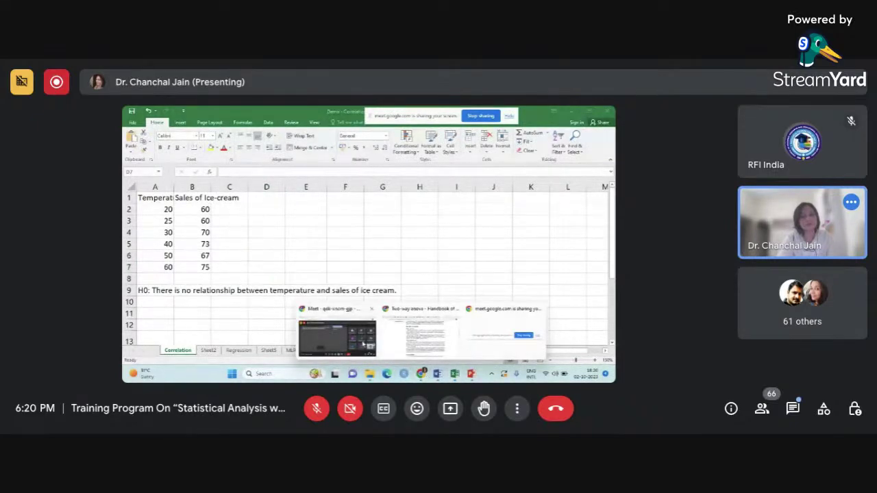
{"action": "left_click", "coordinate": [357, 339]}
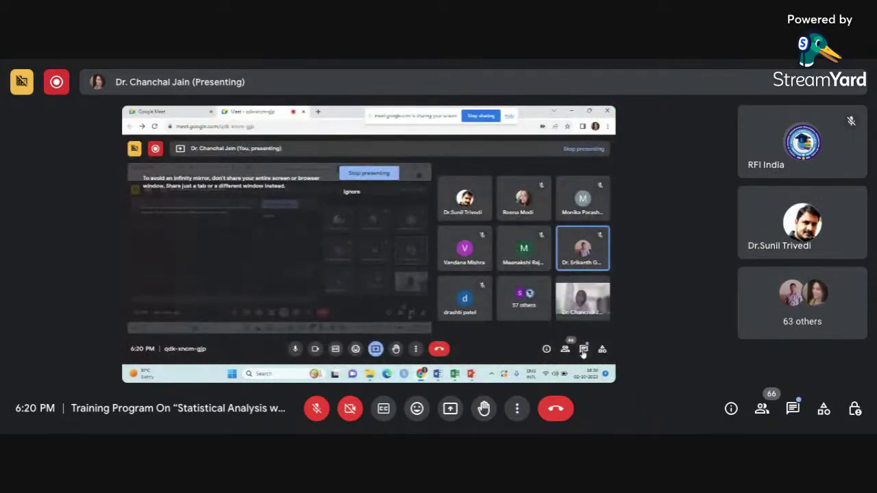
{"action": "left_click", "coordinate": [564, 348]}
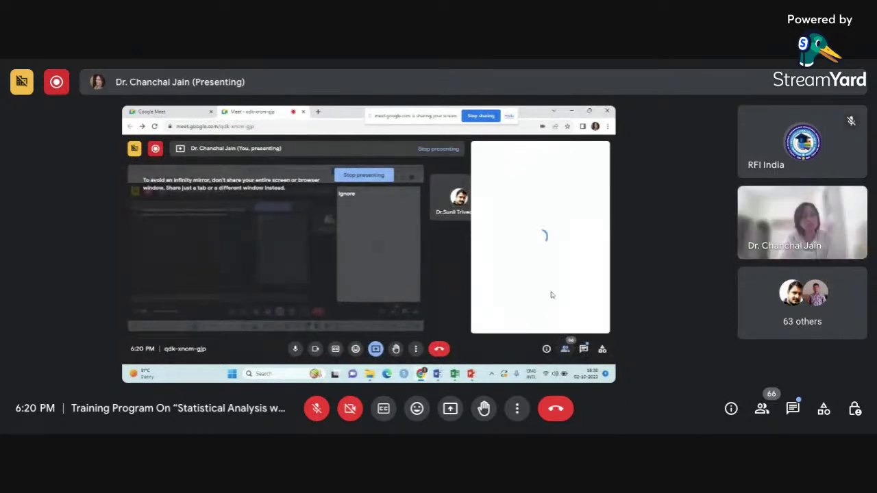
{"action": "scroll", "coordinate": [551, 295], "scroll_direction": "down", "scroll_amount": 5}
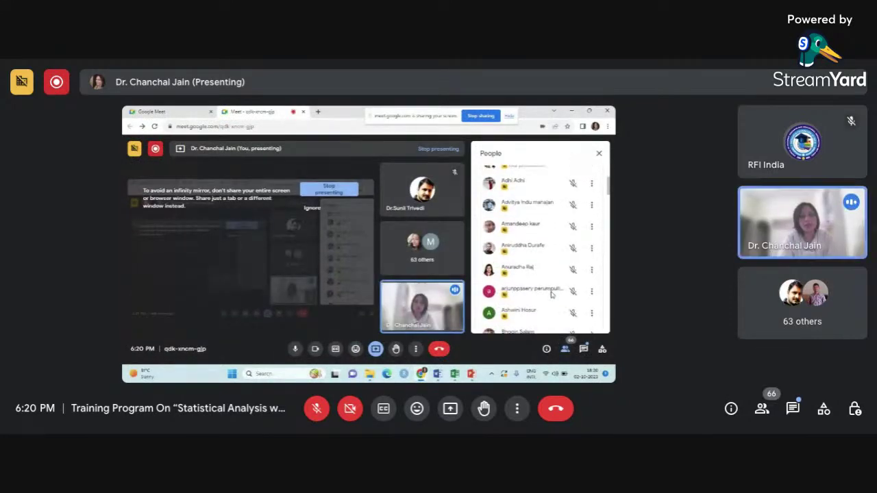
{"action": "scroll", "coordinate": [552, 294], "scroll_direction": "down", "scroll_amount": 10}
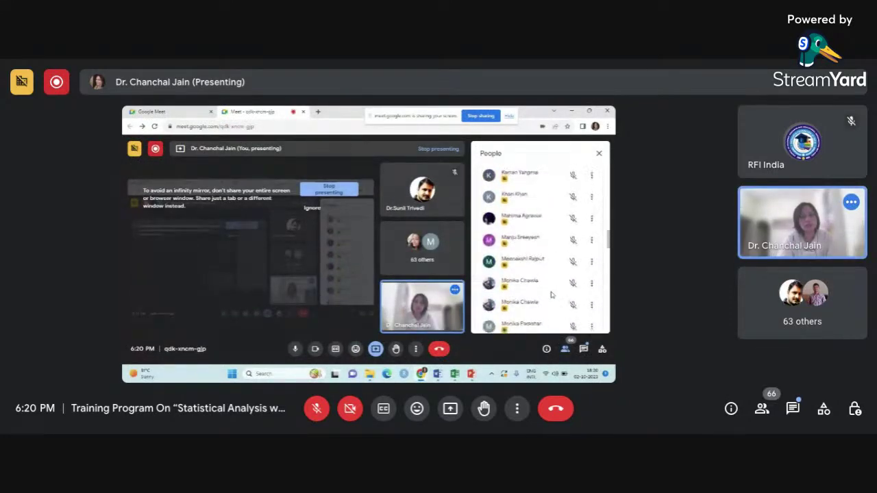
{"action": "scroll", "coordinate": [552, 295], "scroll_direction": "down", "scroll_amount": 10}
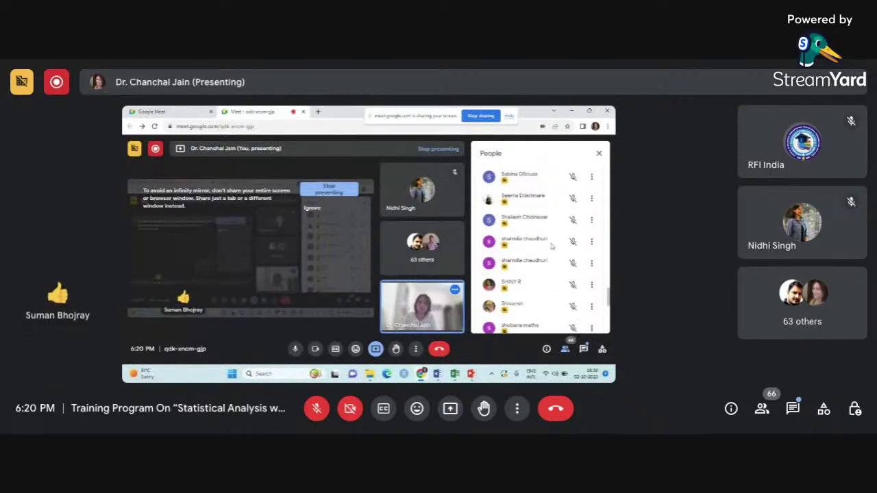
{"action": "left_click", "coordinate": [599, 153]}
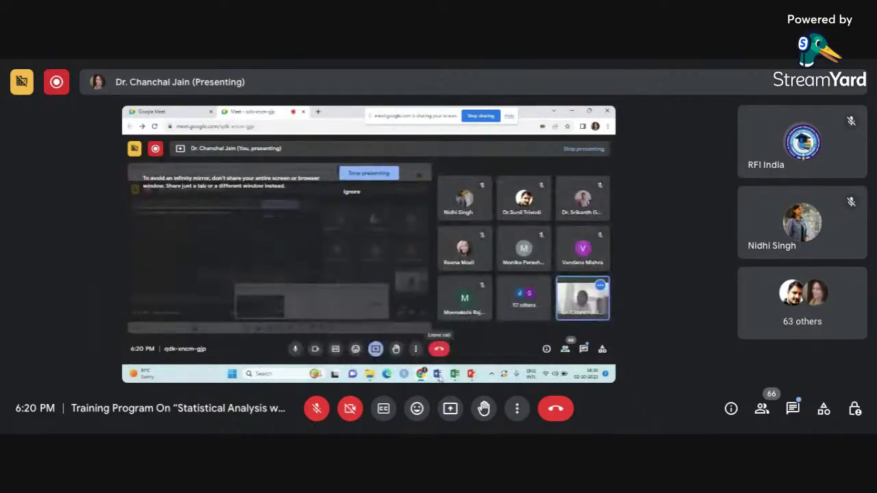
{"action": "left_click", "coordinate": [455, 374]}
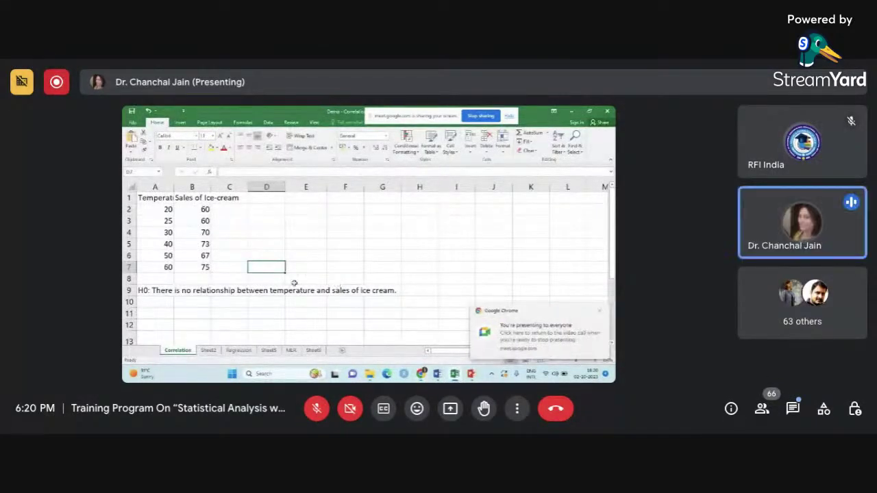
Step: Write the formula =CORREL(A2:A7,B2:B7) in cell D4 to correlate temperature with ice-cream sales
{"action": "left_click", "coordinate": [272, 231]}
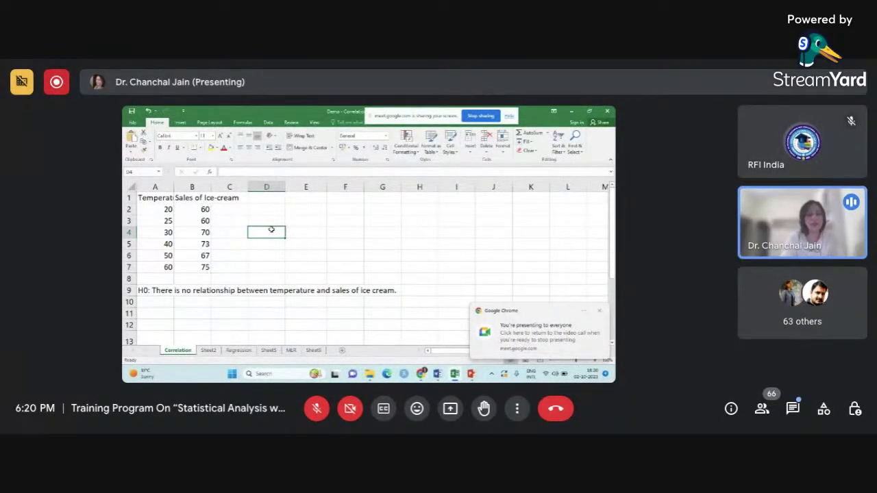
{"action": "type", "text": "=cor"}
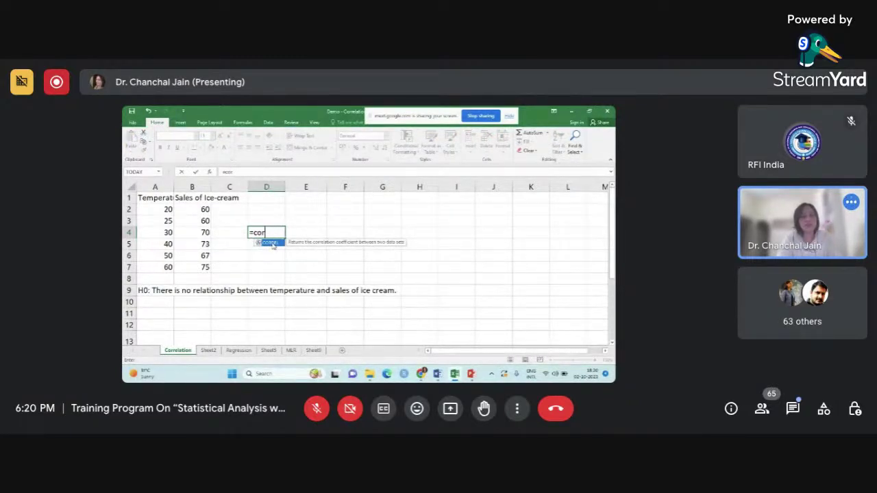
{"action": "double_click", "coordinate": [271, 244]}
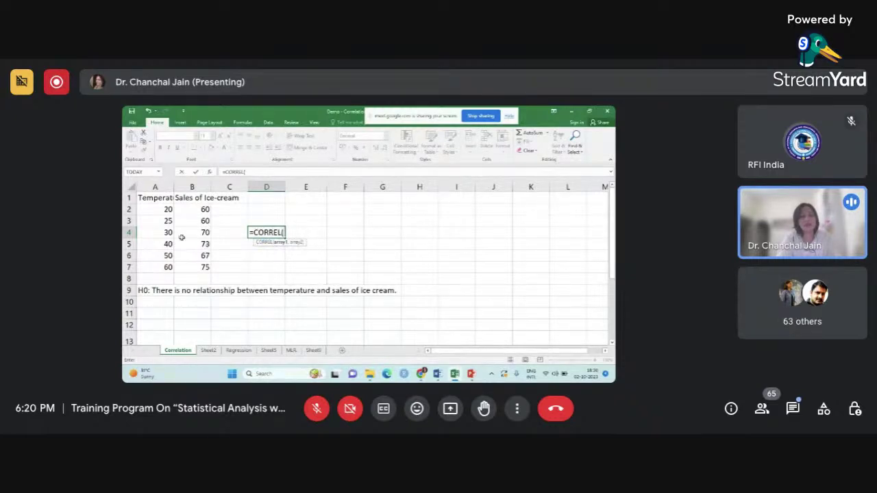
{"action": "left_click_drag", "start_coordinate": [154, 210], "coordinate": [146, 269]}
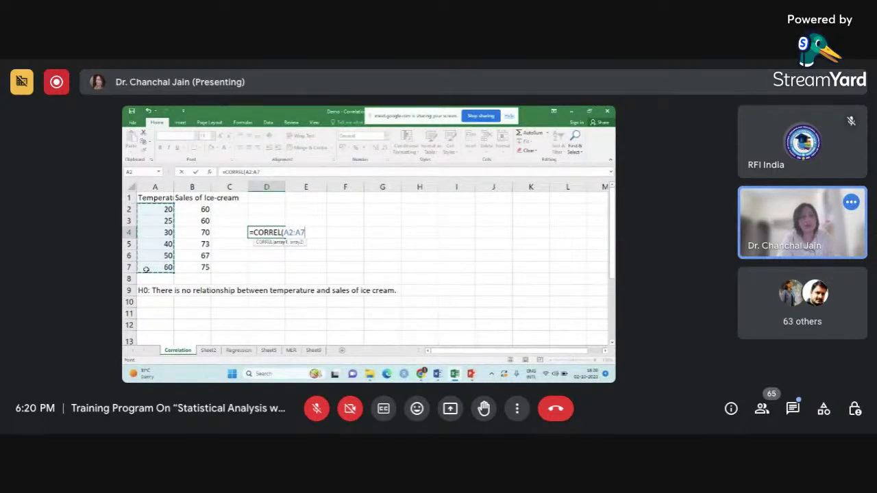
{"action": "type", "text": ","}
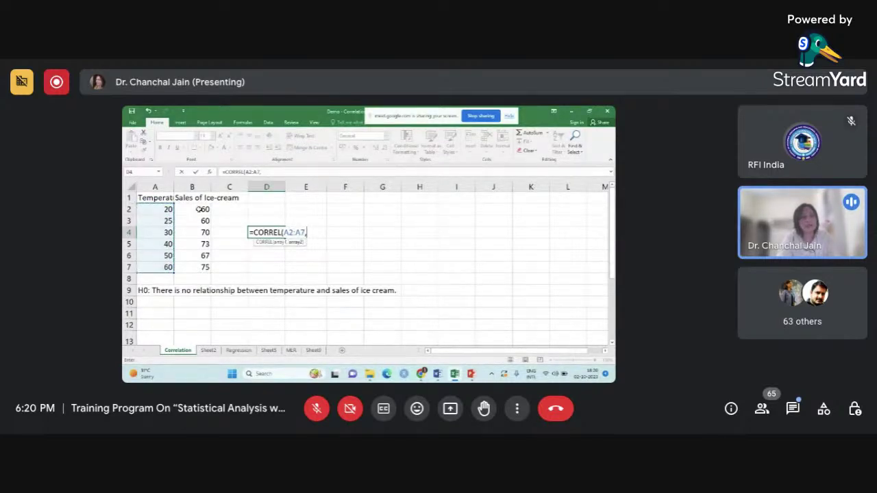
{"action": "left_click_drag", "start_coordinate": [198, 209], "coordinate": [189, 263]}
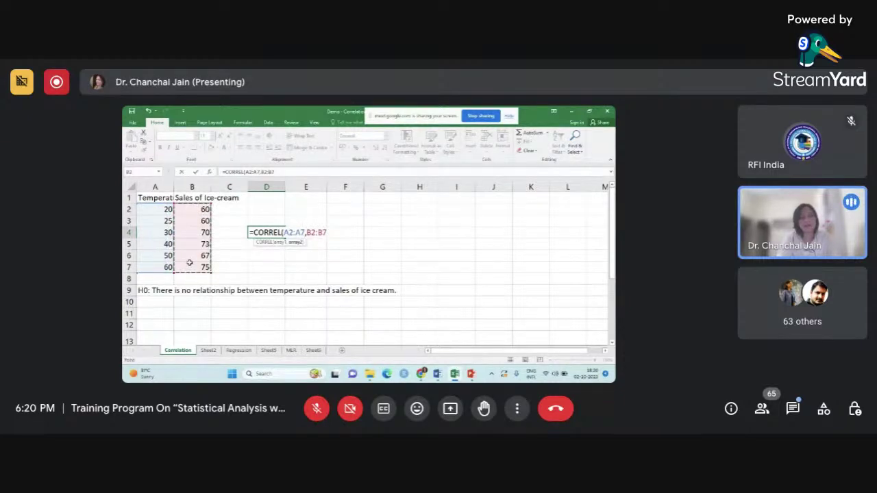
{"action": "type", "text": ")"}
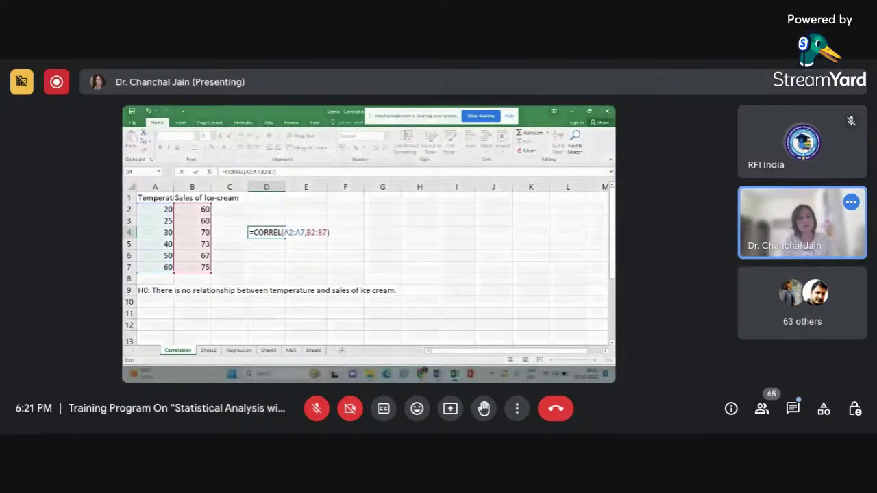
Step: Switch to the Word document FDP 3 - RFI, paste the captured worksheet screenshot and return to Excel
{"action": "mouse_move", "coordinate": [442, 377]}
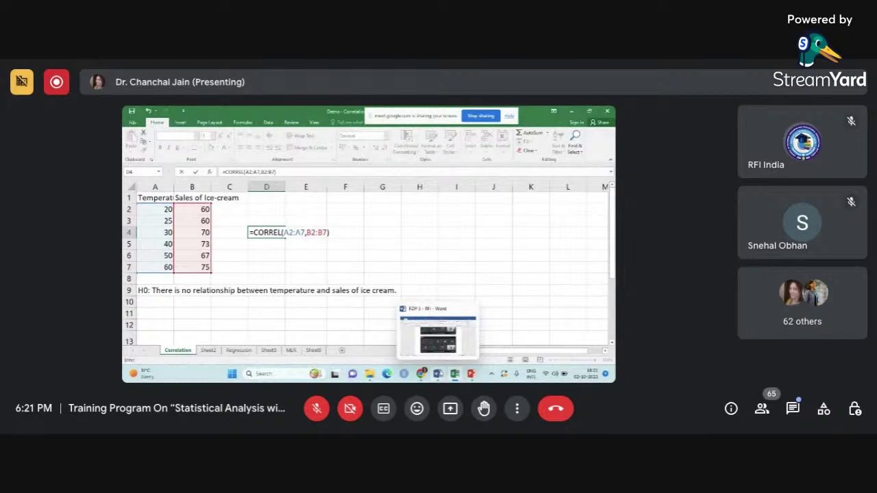
{"action": "left_click", "coordinate": [437, 342]}
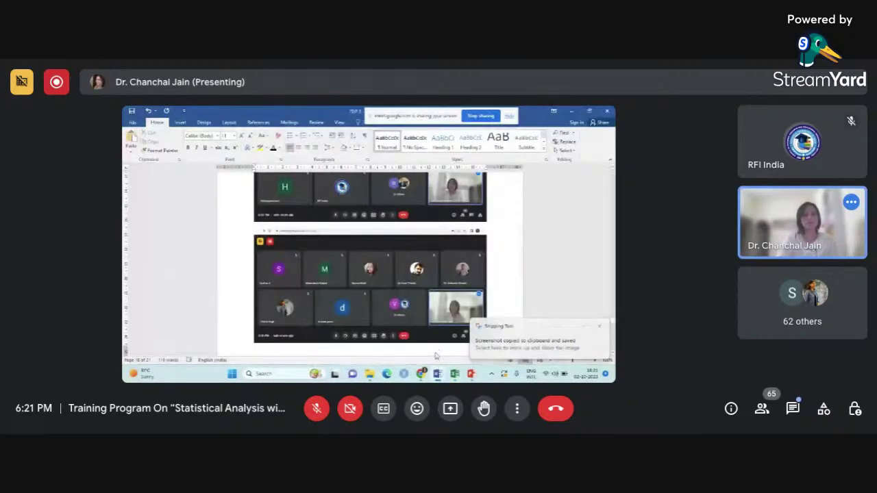
{"action": "key", "text": "alt+Tab"}
{"action": "key", "text": "alt+Tab"}
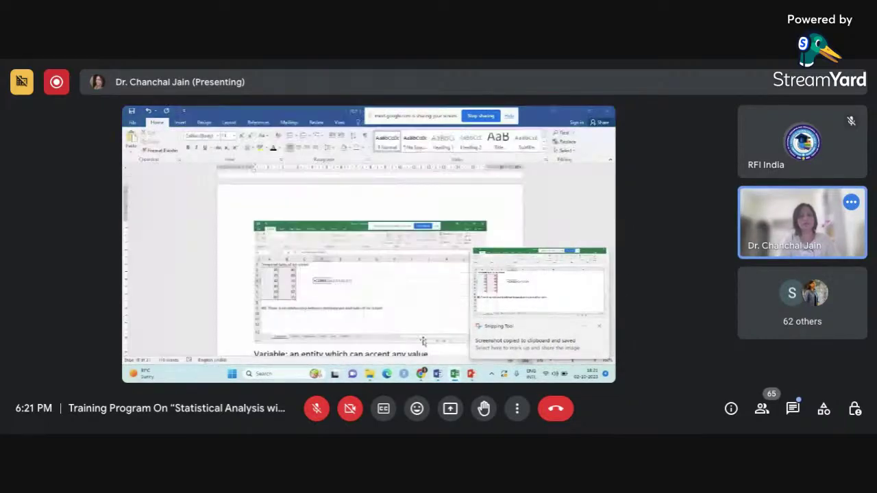
{"action": "key", "text": "alt+Tab"}
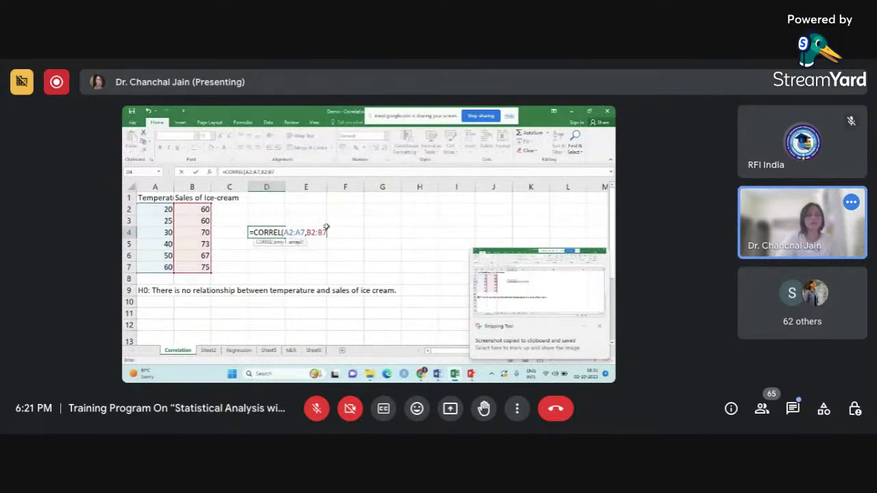
Step: Discard the unfinished entry in cell D4 and enter the formula =CORREL(A2:A7,B2:B7) there again
{"action": "key", "text": "Escape"}
{"action": "type", "text": "="}
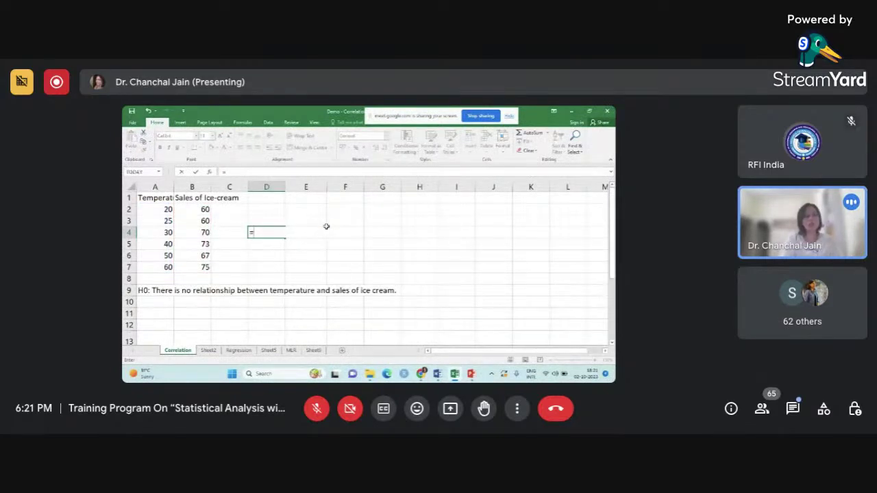
{"action": "type", "text": "cor"}
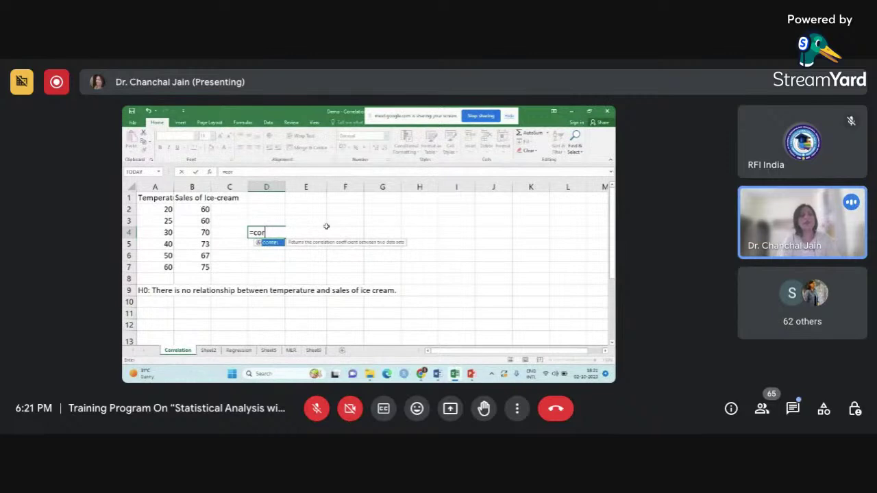
{"action": "double_click", "coordinate": [271, 243]}
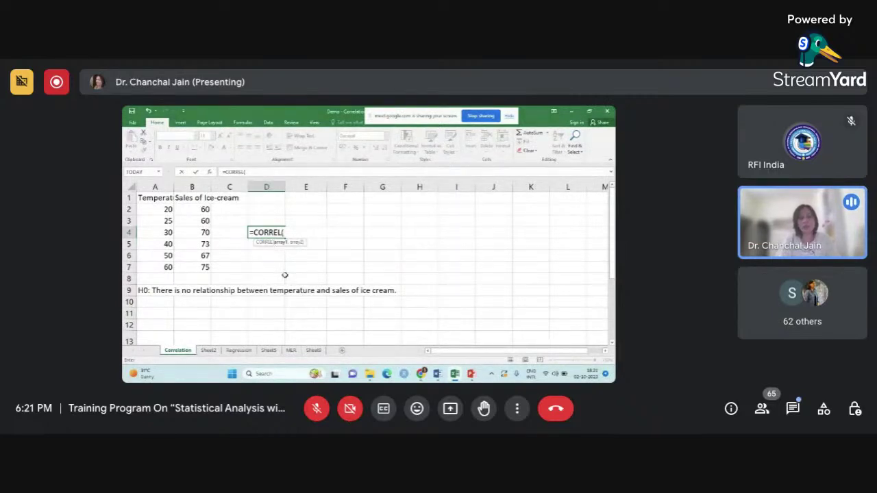
{"action": "left_click_drag", "start_coordinate": [157, 211], "coordinate": [151, 266]}
{"action": "type", "text": ","}
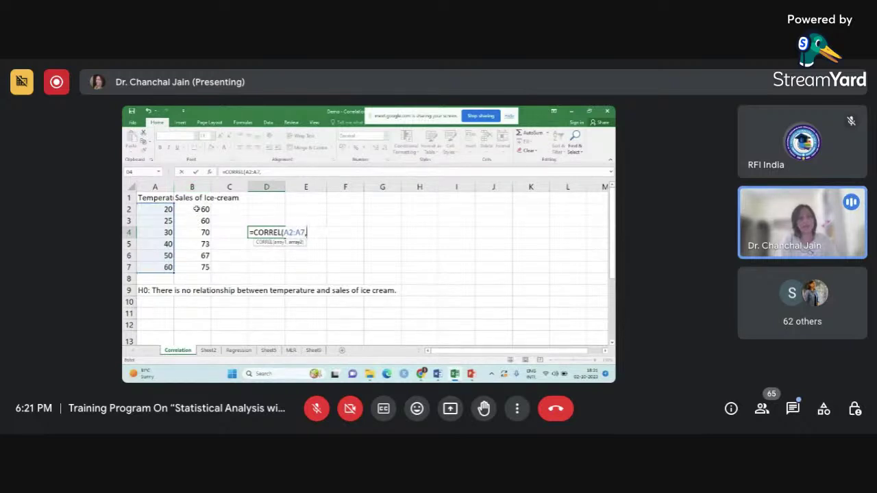
{"action": "left_click_drag", "start_coordinate": [197, 209], "coordinate": [192, 270]}
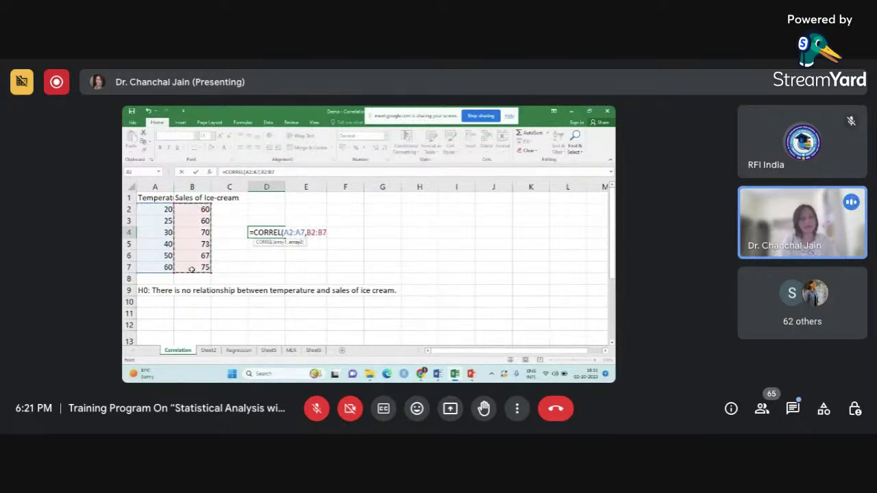
{"action": "type", "text": ")"}
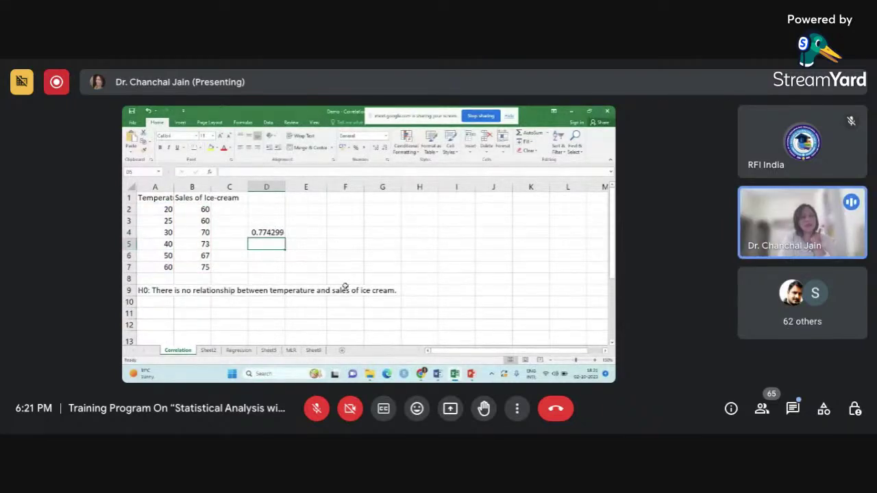
Step: Label the correlation result by entering "r =" in cell C4
{"action": "left_click", "coordinate": [237, 232]}
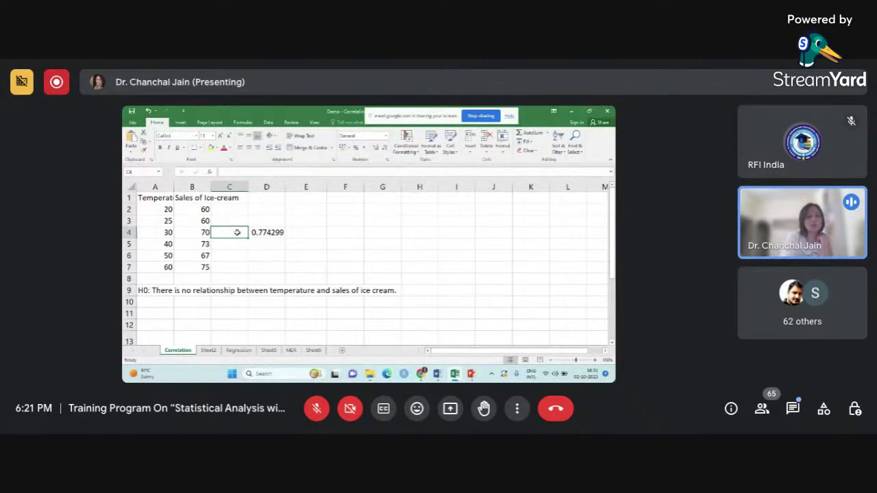
{"action": "type", "text": "r ="}
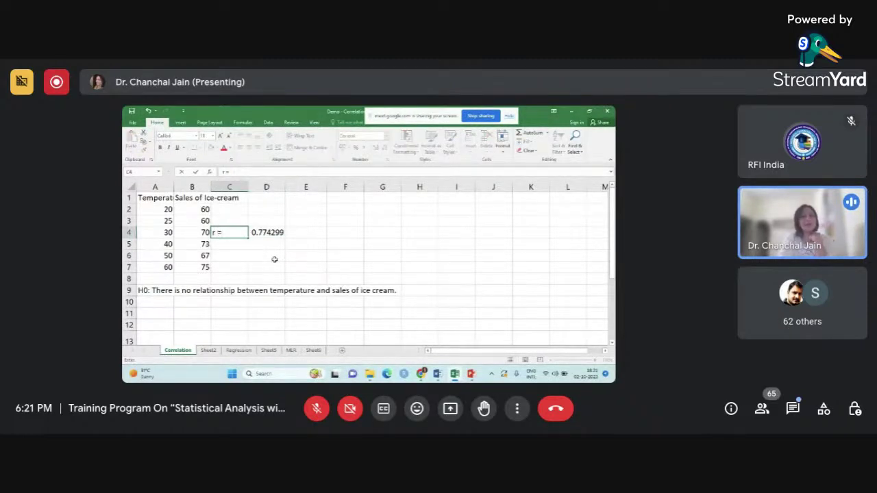
{"action": "left_click", "coordinate": [271, 255]}
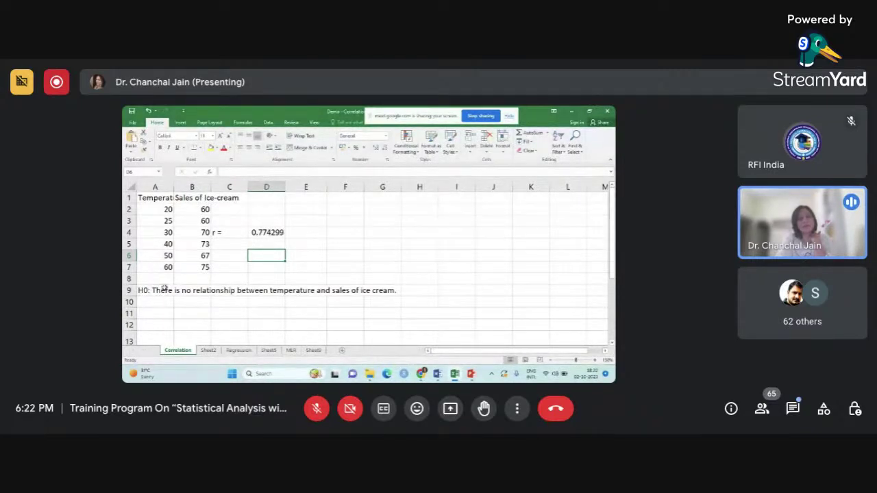
{"action": "left_click", "coordinate": [155, 291]}
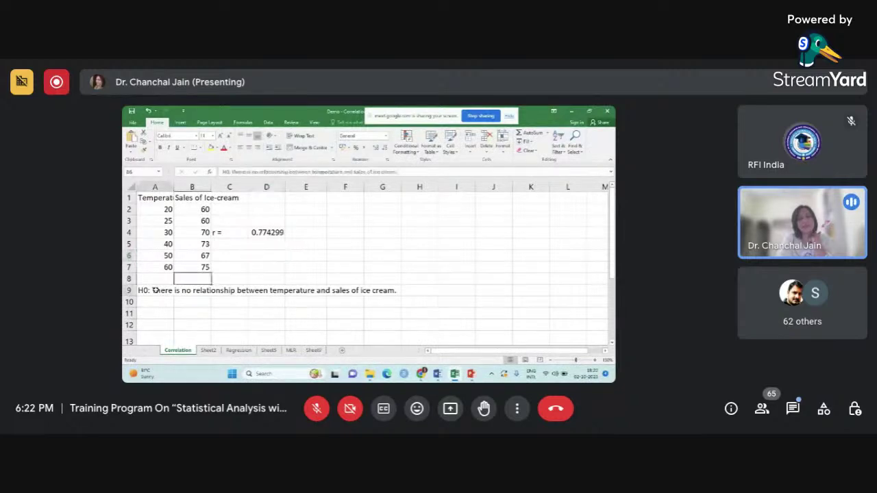
{"action": "left_click", "coordinate": [158, 302]}
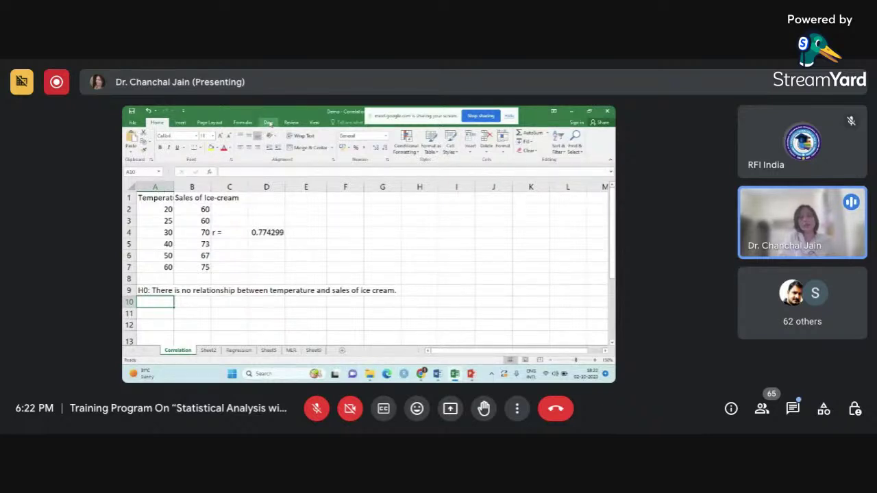
Step: Run the Data Analysis Correlation tool on A1:B7, grouped by columns with labels in the first row, and output to cell F2
{"action": "left_click", "coordinate": [269, 123]}
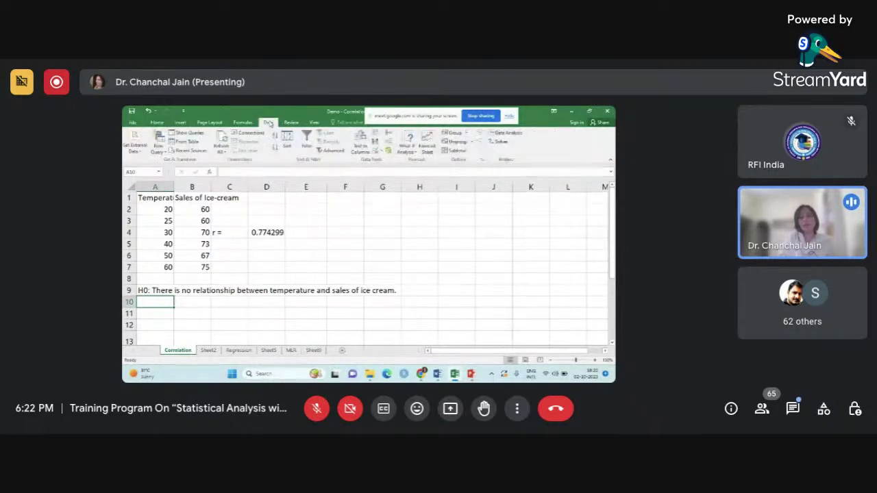
{"action": "left_click", "coordinate": [517, 137]}
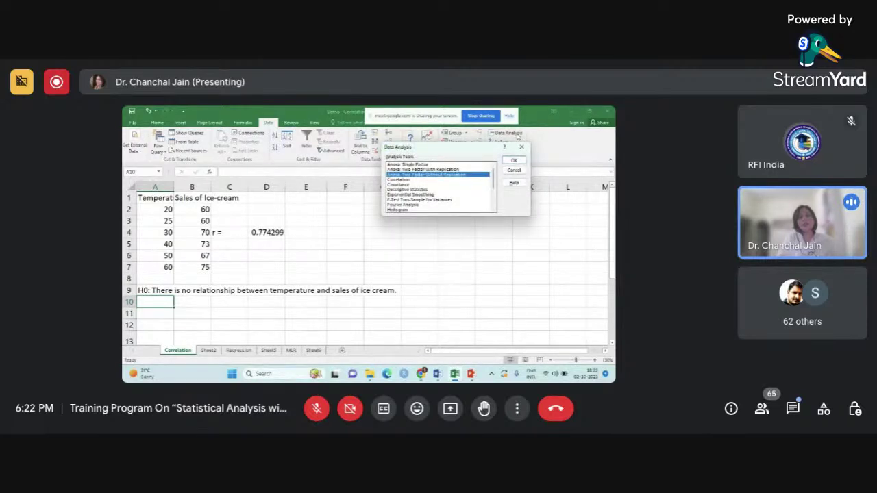
{"action": "left_click", "coordinate": [399, 179]}
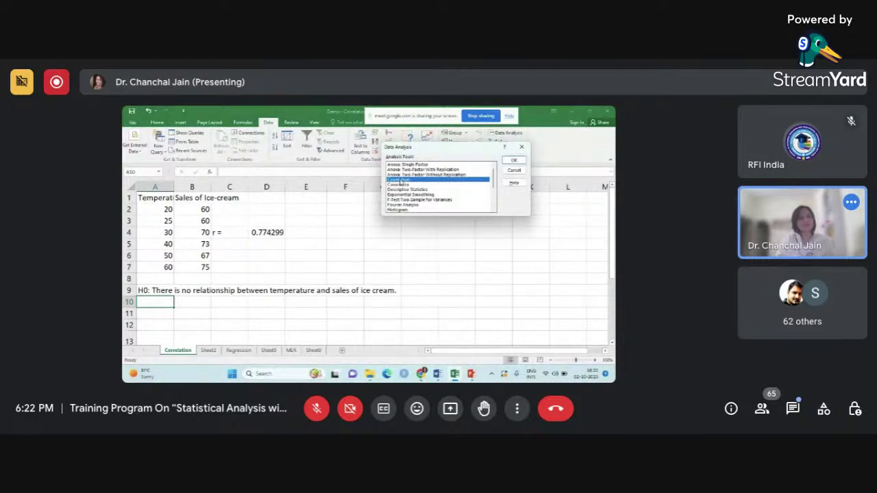
{"action": "left_click", "coordinate": [515, 161]}
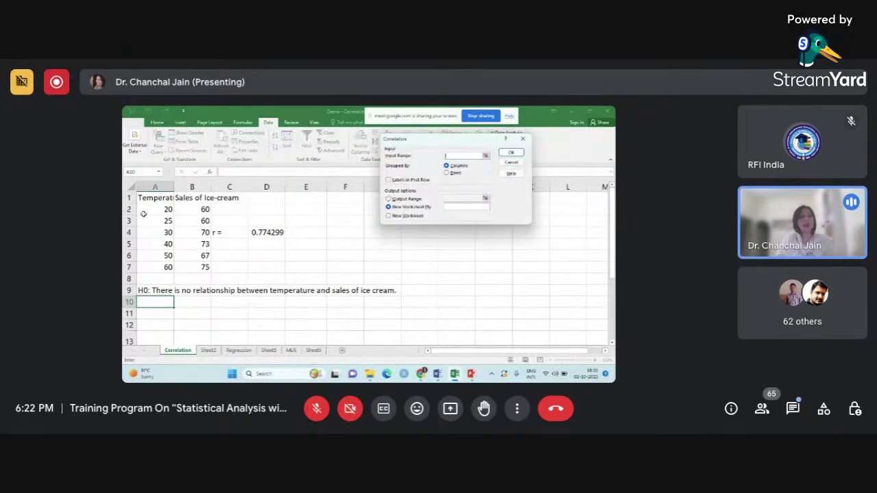
{"action": "left_click_drag", "start_coordinate": [140, 198], "coordinate": [205, 268]}
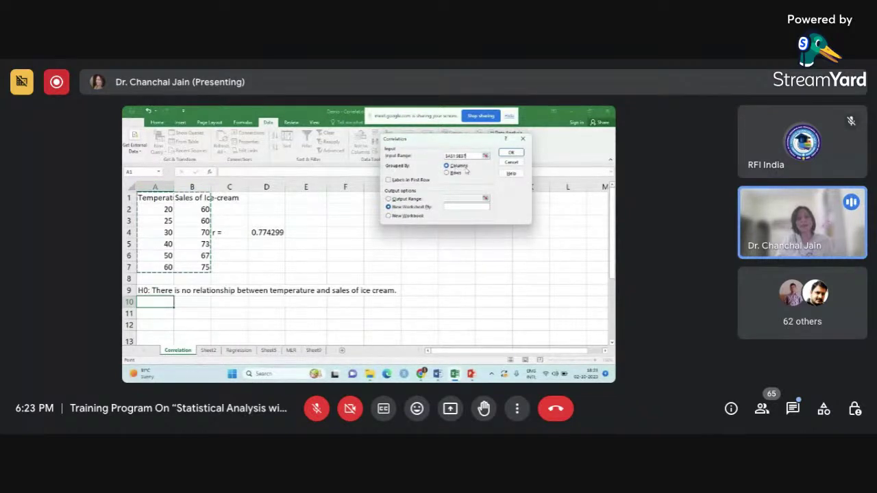
{"action": "left_click", "coordinate": [388, 181]}
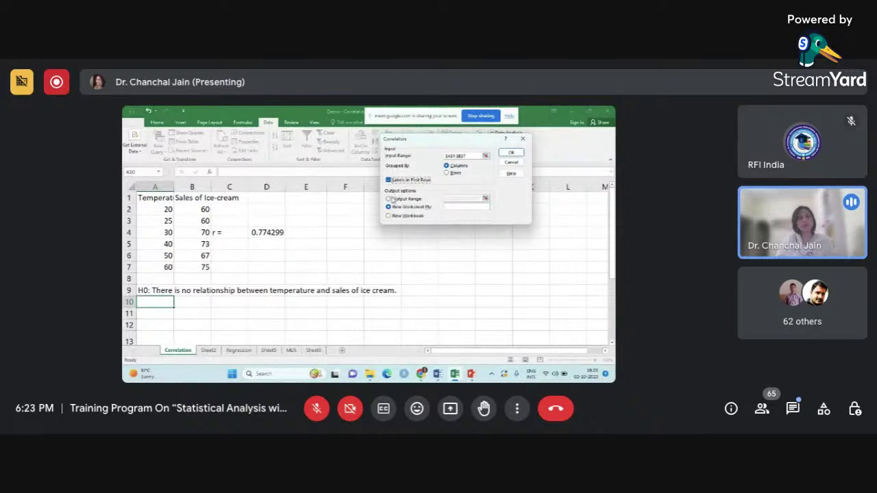
{"action": "left_click", "coordinate": [389, 199]}
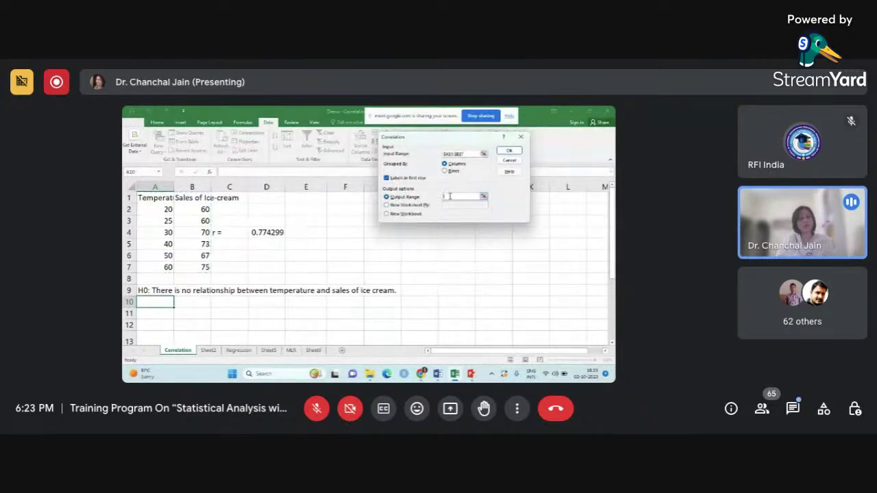
{"action": "left_click", "coordinate": [340, 212]}
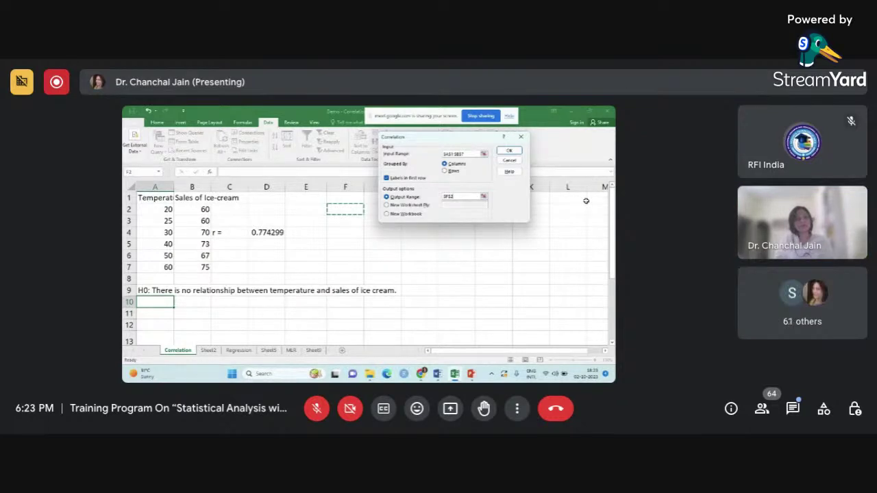
{"action": "left_click", "coordinate": [511, 151]}
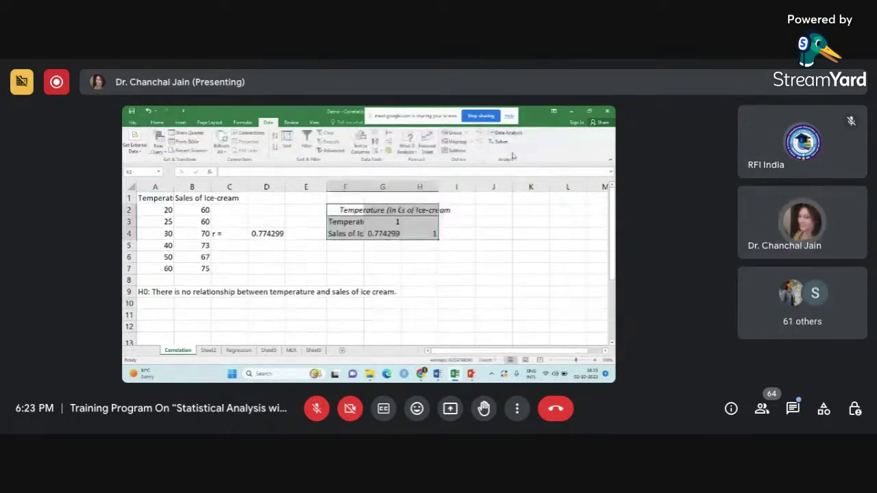
{"action": "left_click", "coordinate": [472, 257]}
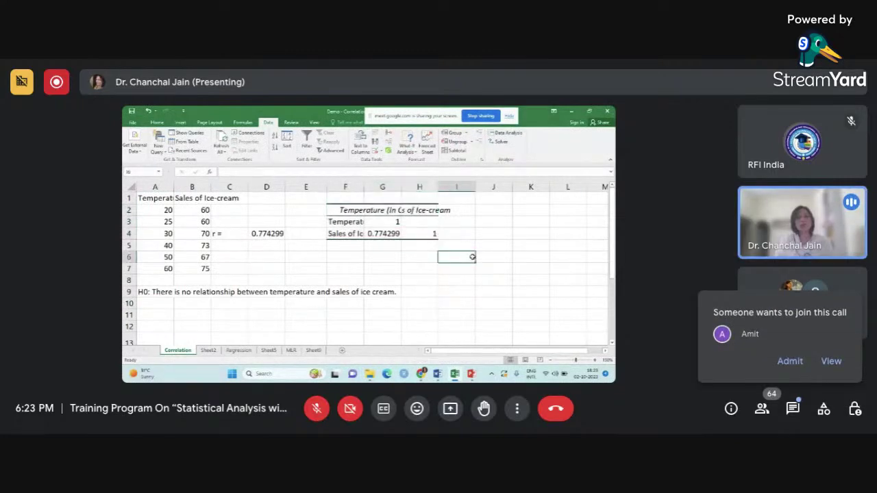
Step: Admit the waiting participant to the Google Meet call
{"action": "left_click", "coordinate": [790, 361]}
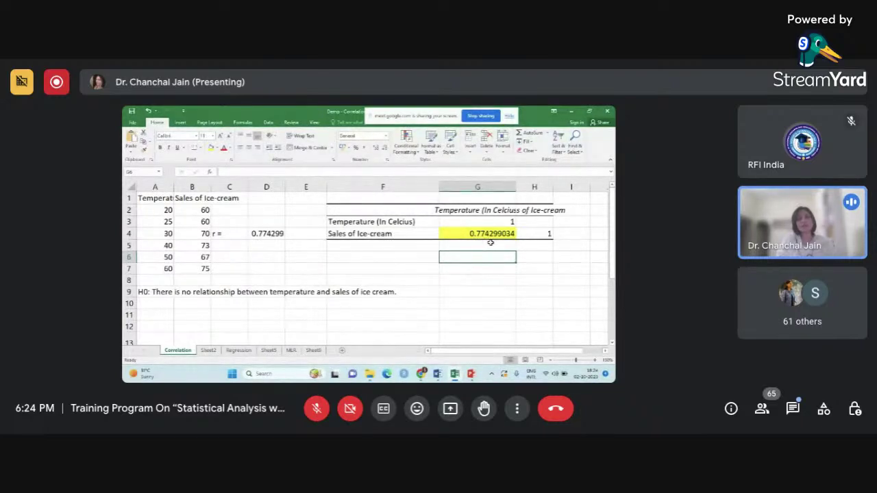
Step: Widen columns G and H so both headings of the correlation matrix show in full
{"action": "left_click", "coordinate": [264, 237]}
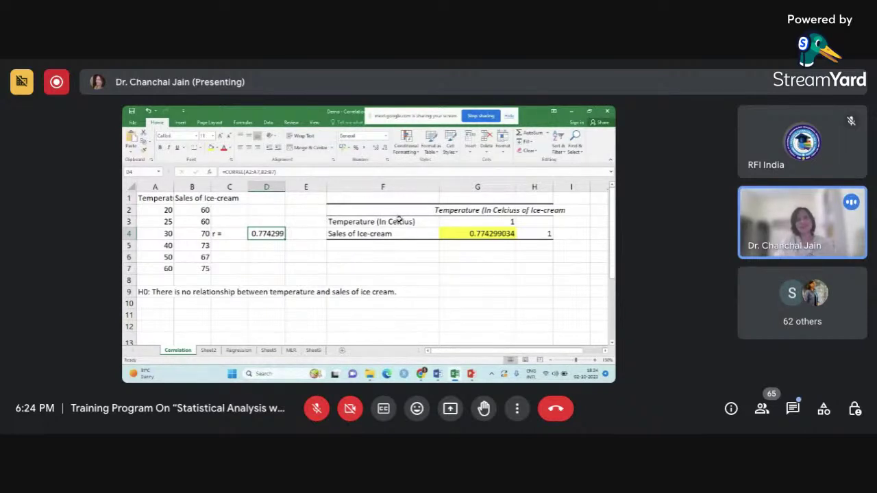
{"action": "left_click_drag", "start_coordinate": [385, 234], "coordinate": [453, 233]}
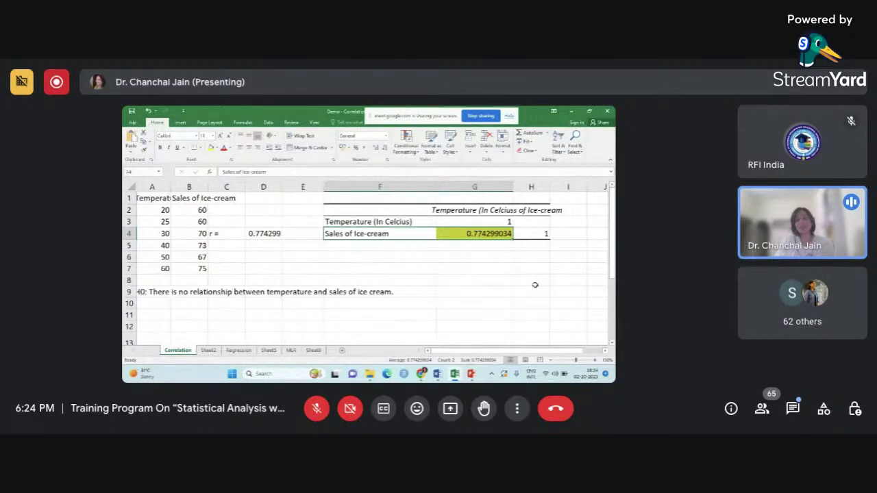
{"action": "scroll", "coordinate": [535, 285], "scroll_direction": "right", "scroll_amount": 2}
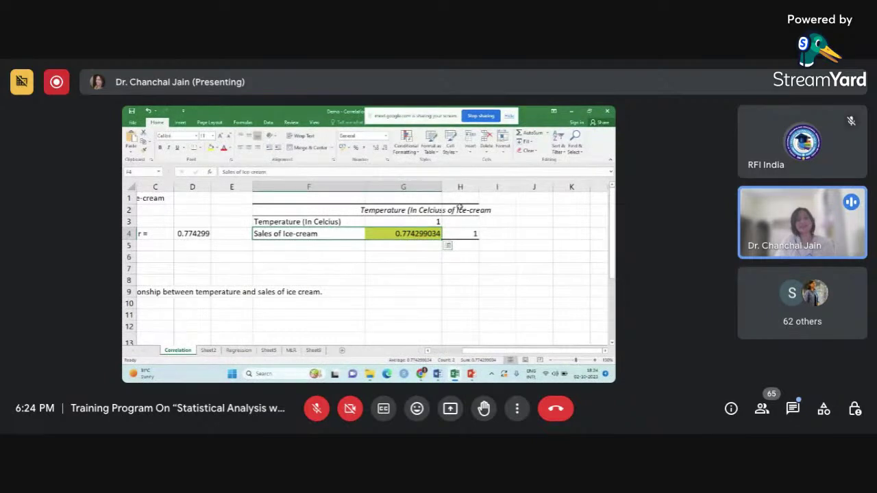
{"action": "left_click_drag", "start_coordinate": [442, 186], "coordinate": [584, 188]}
{"action": "left_click", "coordinate": [476, 257]}
{"action": "left_click", "coordinate": [511, 270]}
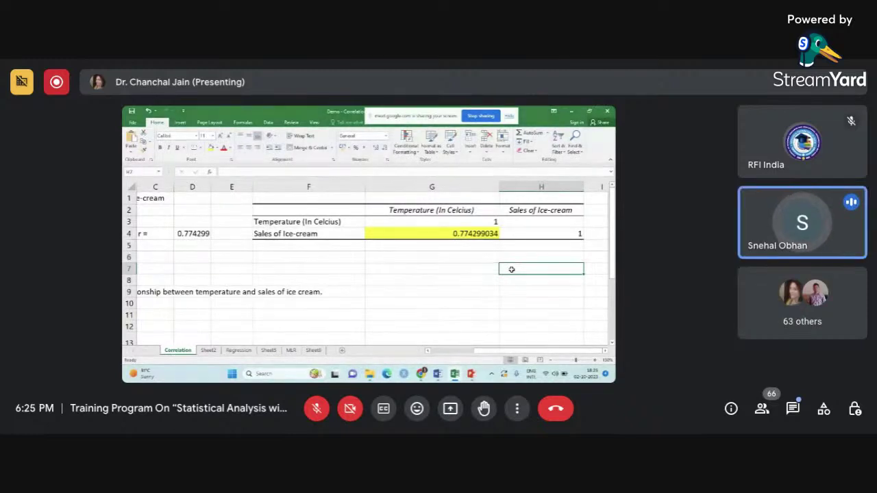
Step: Examine how the row and column labels of the correlation matrix relate temperature to ice-cream sales in cell G4
{"action": "left_click", "coordinate": [526, 223]}
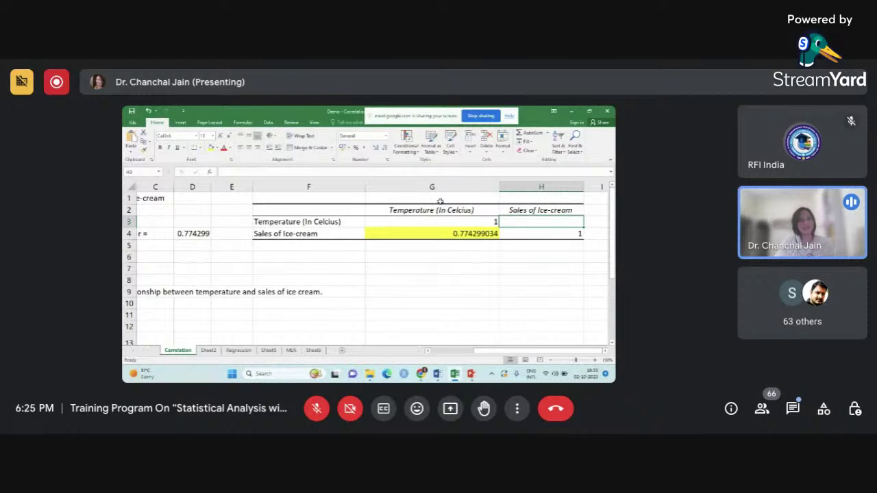
{"action": "left_click", "coordinate": [338, 222]}
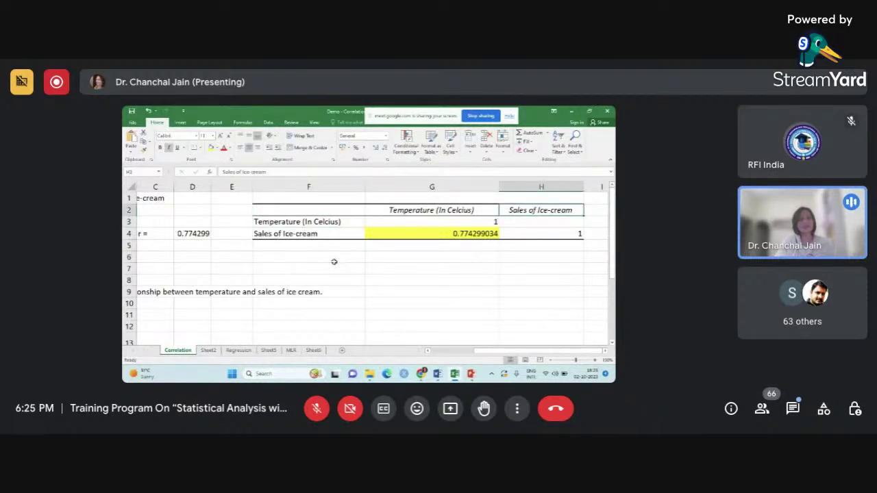
{"action": "left_click", "coordinate": [337, 234]}
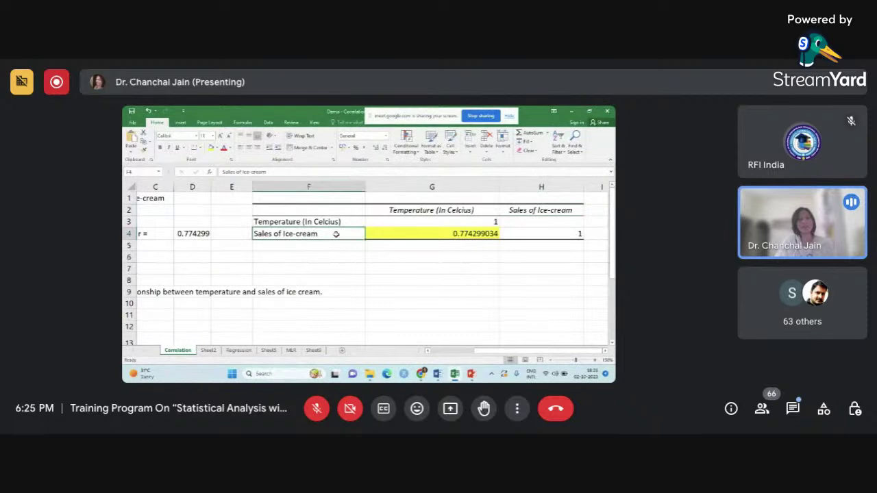
{"action": "left_click", "coordinate": [387, 209]}
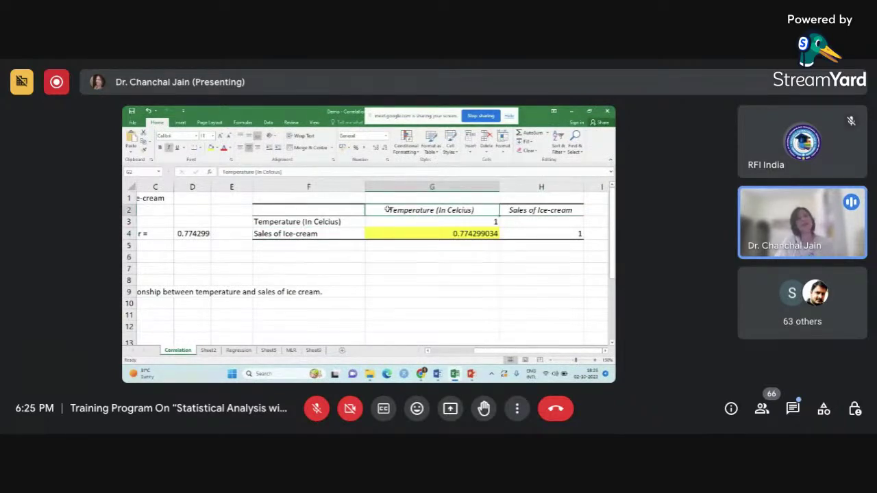
{"action": "left_click", "coordinate": [468, 232]}
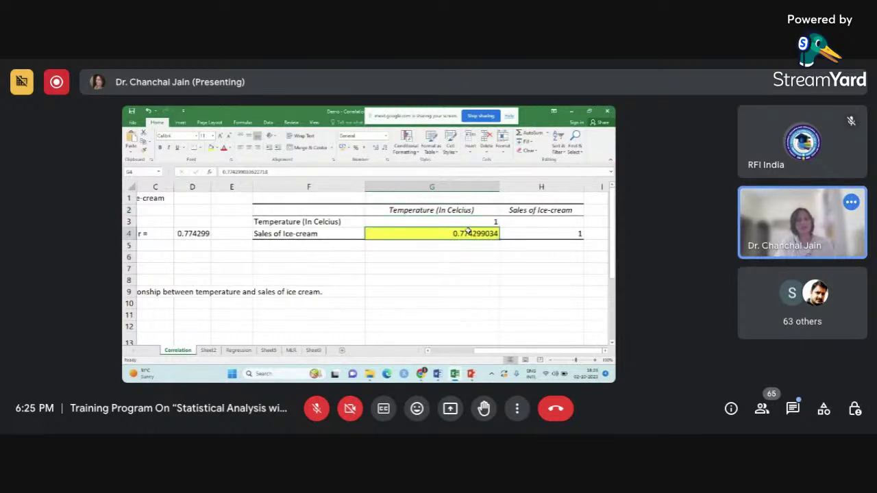
{"action": "left_click", "coordinate": [336, 233]}
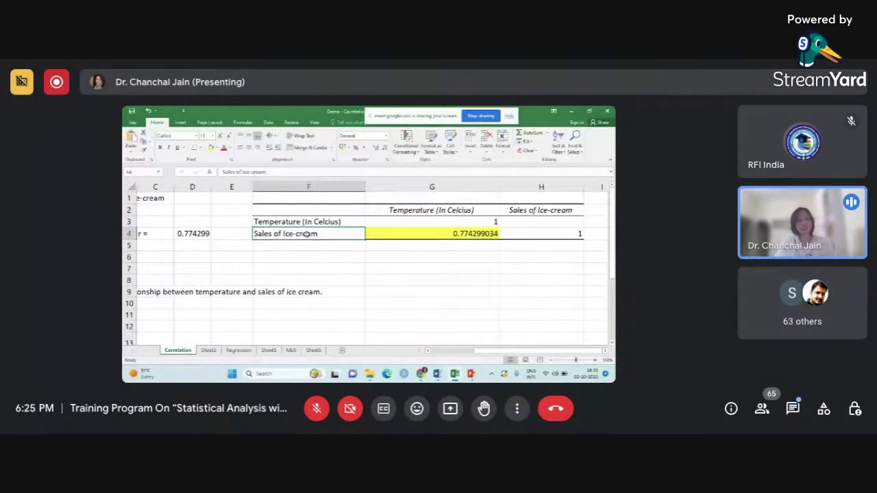
{"action": "left_click", "coordinate": [396, 211]}
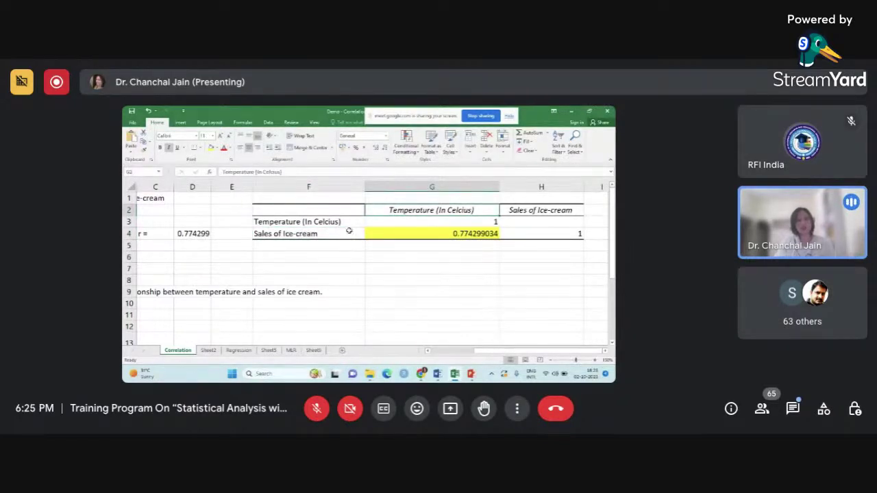
{"action": "left_click", "coordinate": [396, 230]}
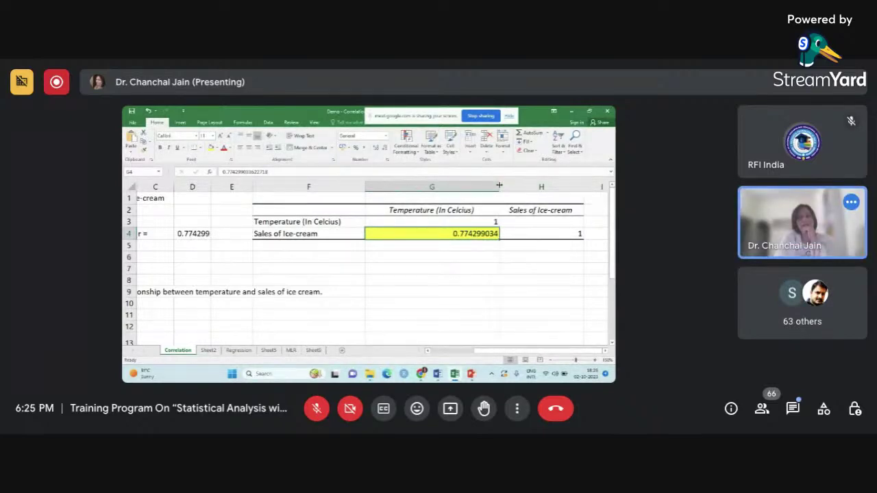
Step: Narrow column G to fit its heading and centre the correlation matrix values in G3:H4
{"action": "left_click_drag", "start_coordinate": [495, 186], "coordinate": [470, 187]}
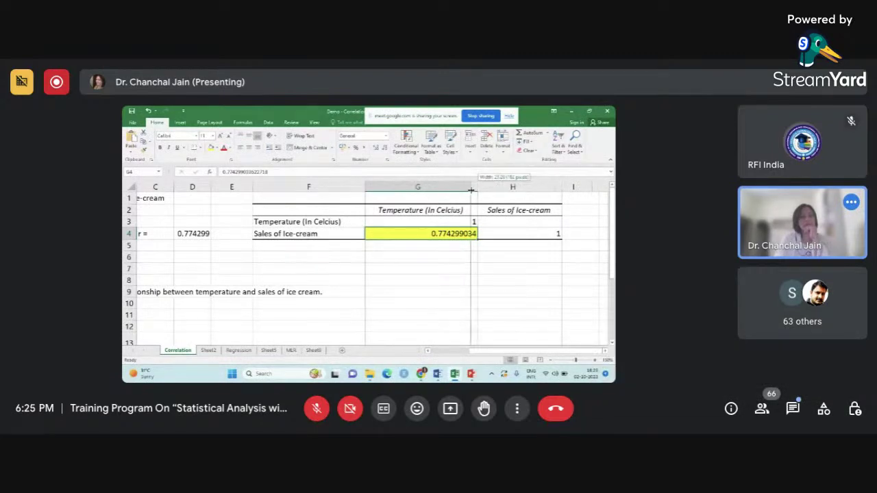
{"action": "left_click", "coordinate": [431, 224]}
{"action": "left_click_drag", "start_coordinate": [431, 224], "coordinate": [489, 233]}
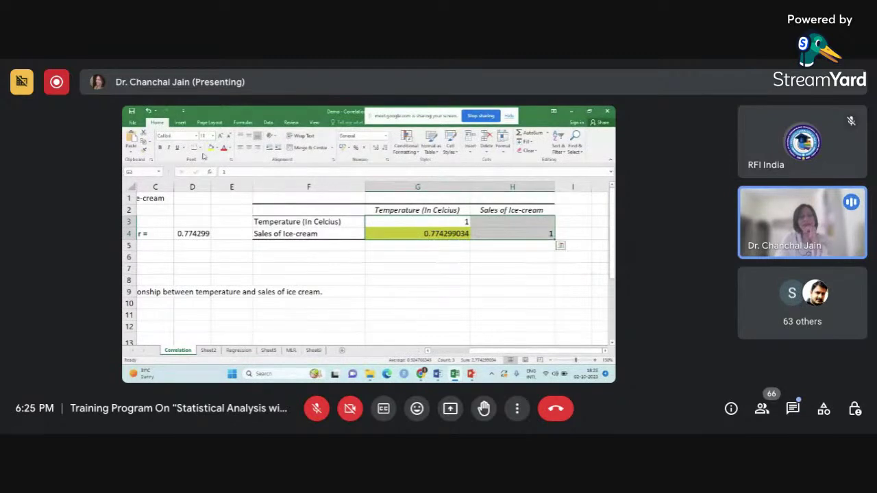
{"action": "left_click", "coordinate": [248, 148]}
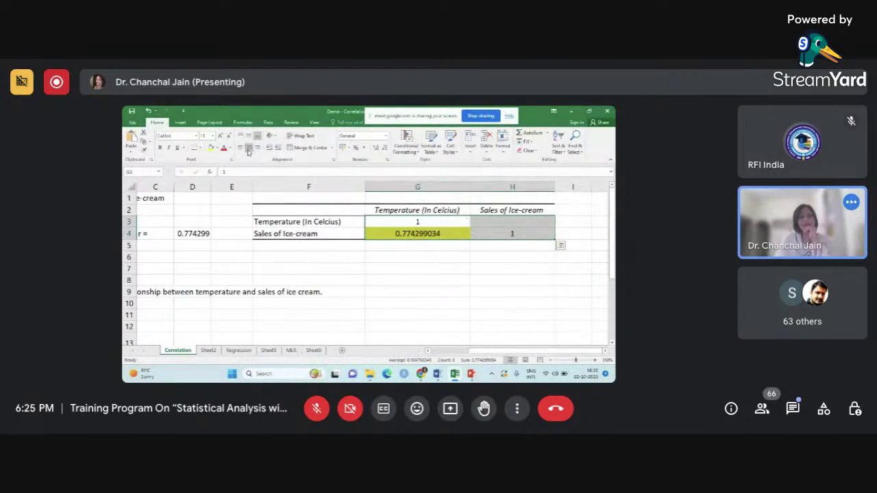
{"action": "left_click", "coordinate": [337, 292]}
{"action": "scroll", "coordinate": [338, 293], "scroll_direction": "left", "scroll_amount": 2}
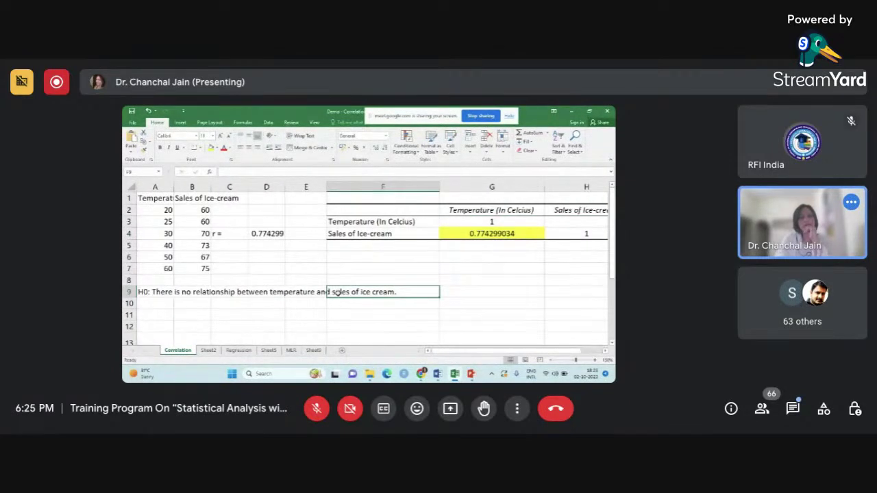
{"action": "left_click", "coordinate": [474, 310]}
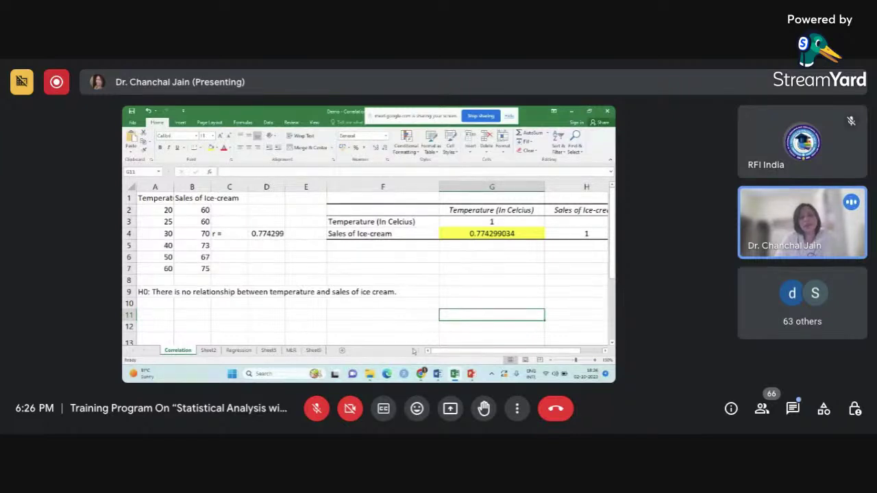
Step: Switch to the Correlation & Regression presentation in PowerPoint and start the slide show from the Regression title slide
{"action": "mouse_move", "coordinate": [471, 375]}
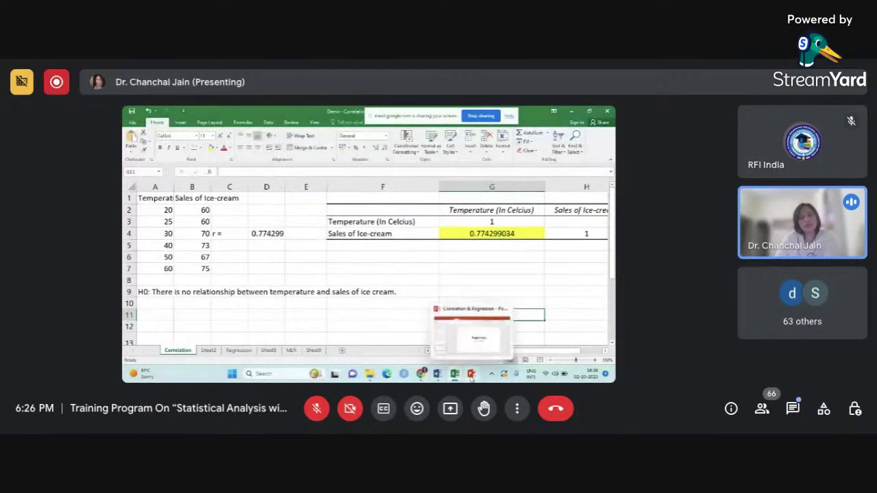
{"action": "left_click", "coordinate": [472, 338]}
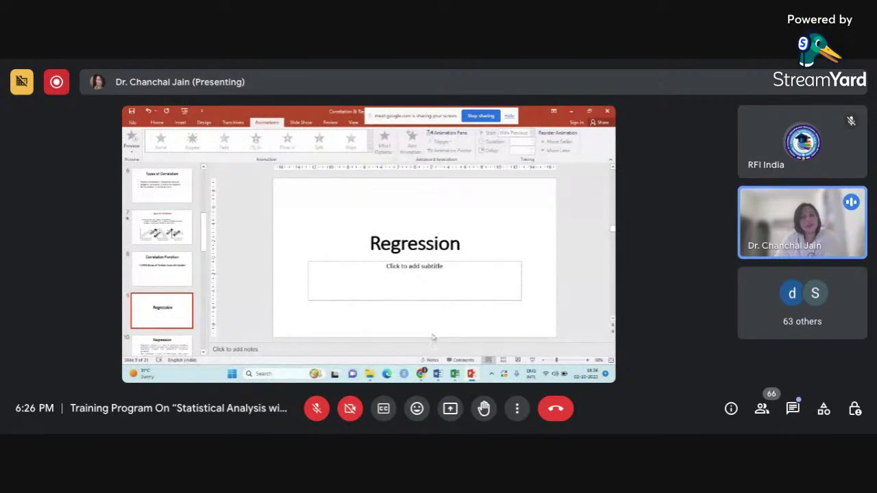
{"action": "left_click", "coordinate": [533, 361]}
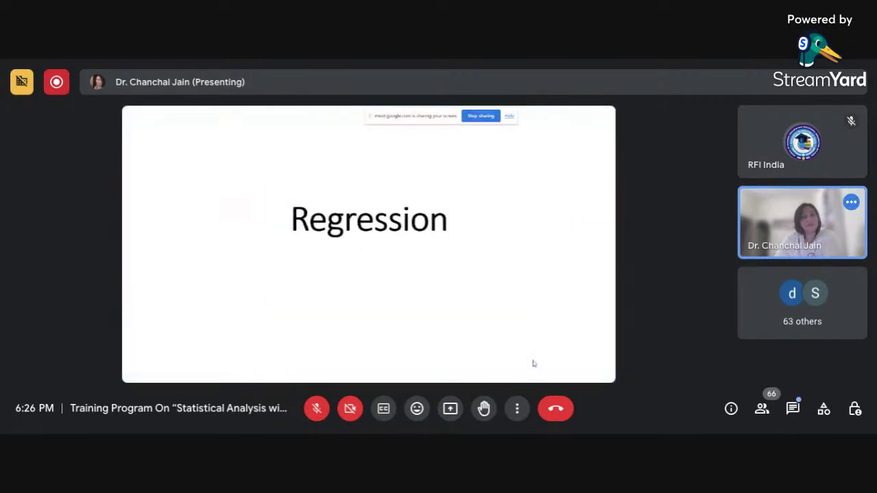
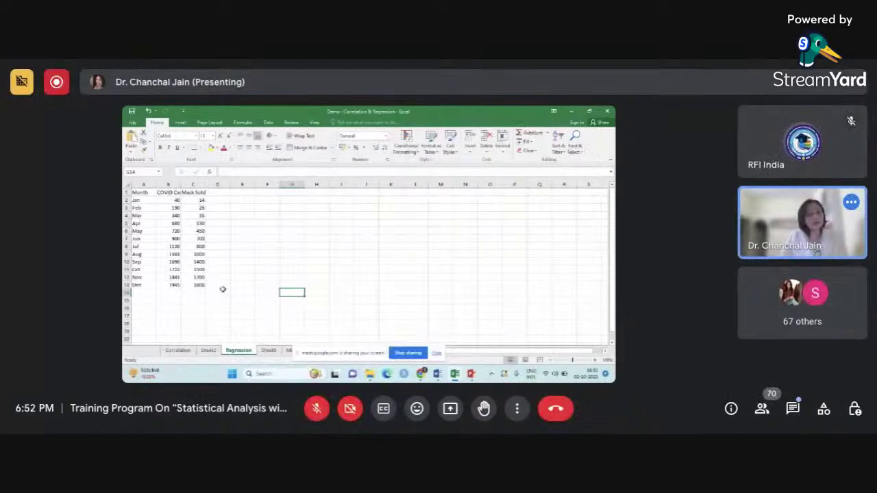
Step: Widen columns B and C on the Regression sheet so the COVID Cases and Mask Sold headings show in full
{"action": "left_click", "coordinate": [227, 286]}
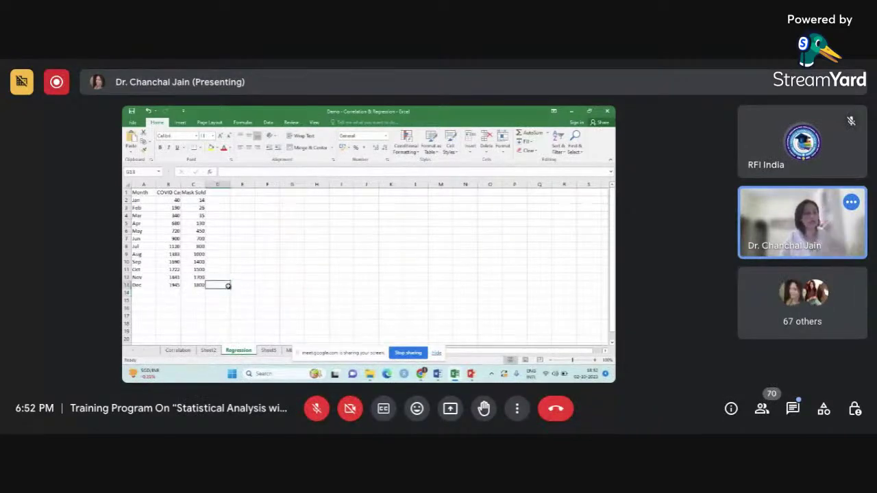
{"action": "left_click", "coordinate": [597, 361]}
{"action": "left_click", "coordinate": [597, 361]}
{"action": "left_click", "coordinate": [451, 278]}
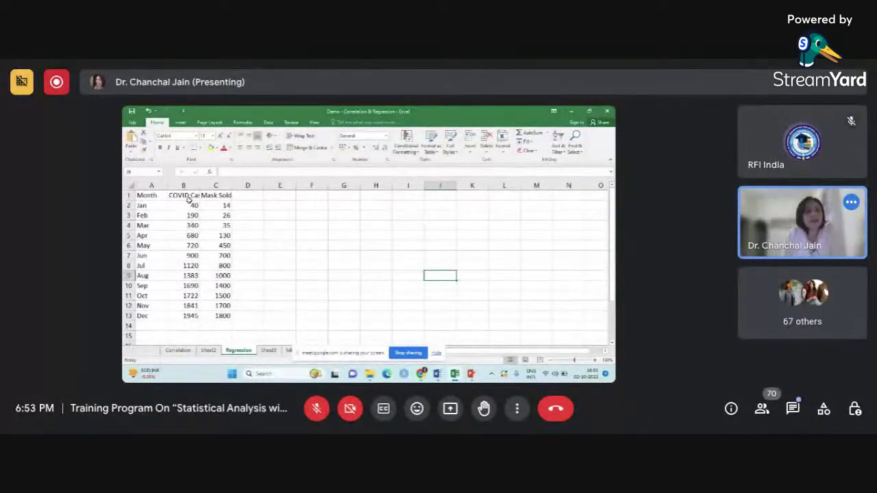
{"action": "left_click_drag", "start_coordinate": [198, 185], "coordinate": [258, 185]}
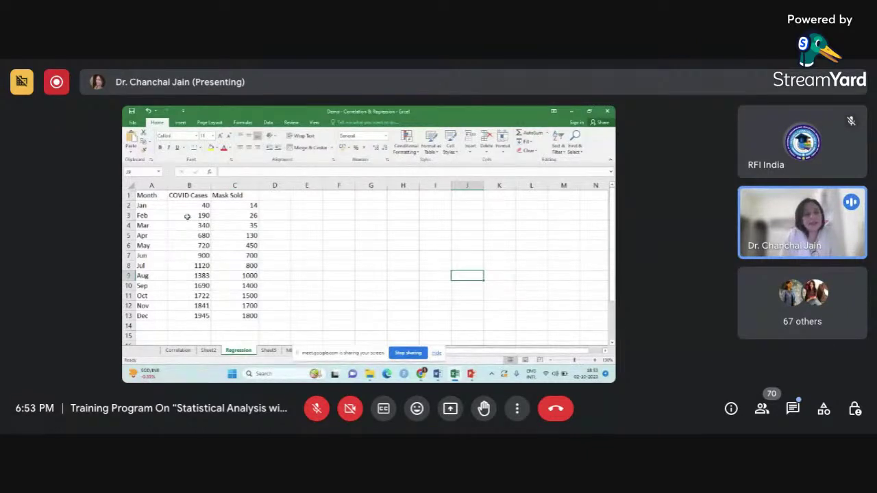
Step: Note the dependent variable below the monthly data by entering "DV: Mask Sold" in cell A15
{"action": "left_click", "coordinate": [162, 335]}
{"action": "type", "text": "DV"}
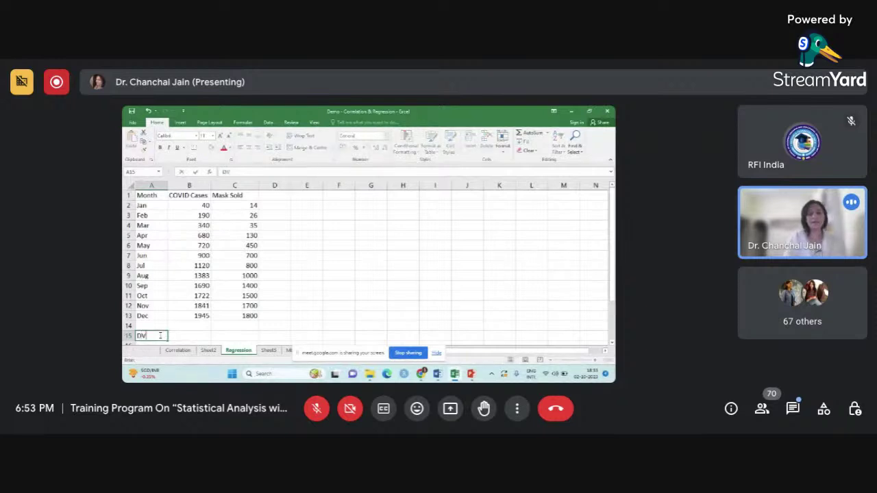
{"action": "type", "text": ":"}
{"action": "scroll", "coordinate": [160, 336], "scroll_direction": "down", "scroll_amount": 1}
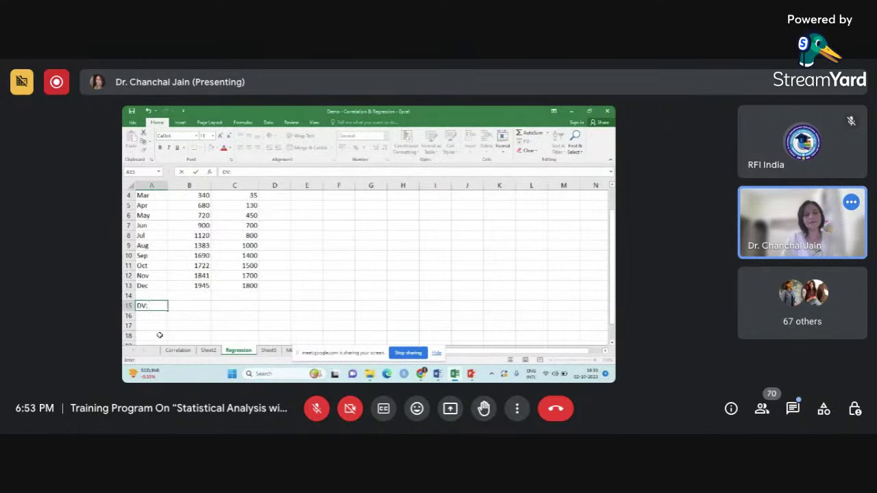
{"action": "scroll", "coordinate": [190, 308], "scroll_direction": "up", "scroll_amount": 1}
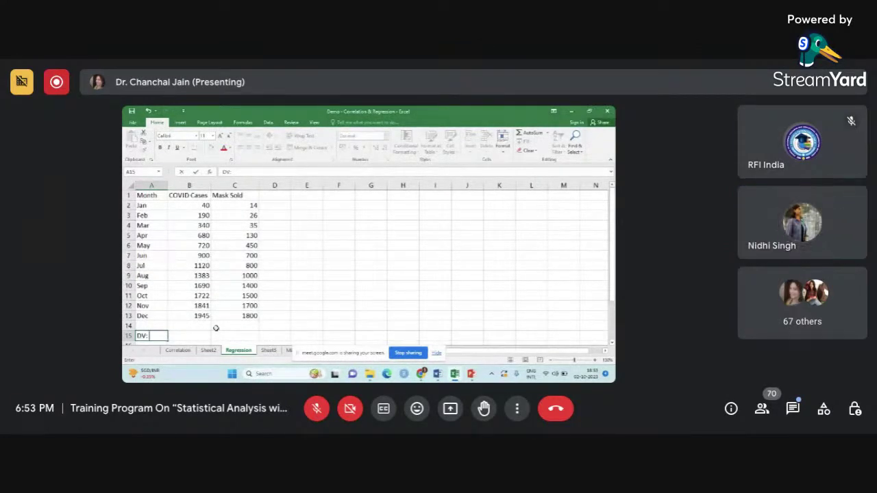
{"action": "type", "text": "M"}
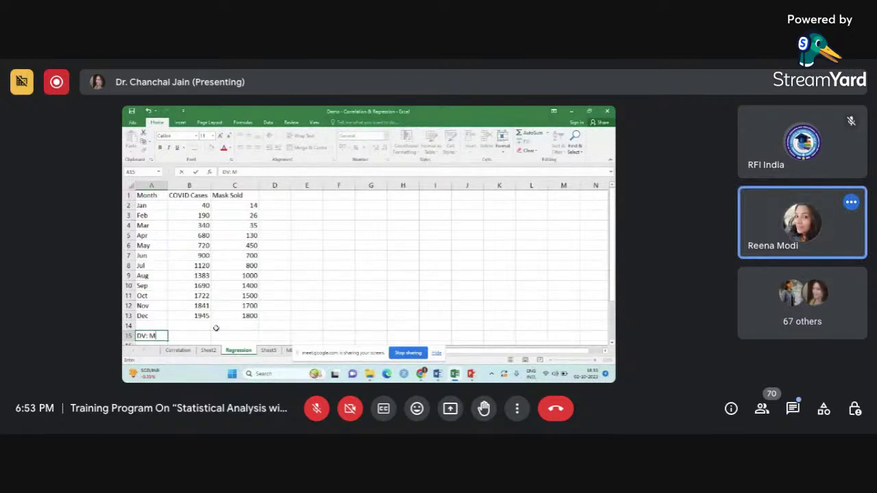
{"action": "type", "text": "ask Sold"}
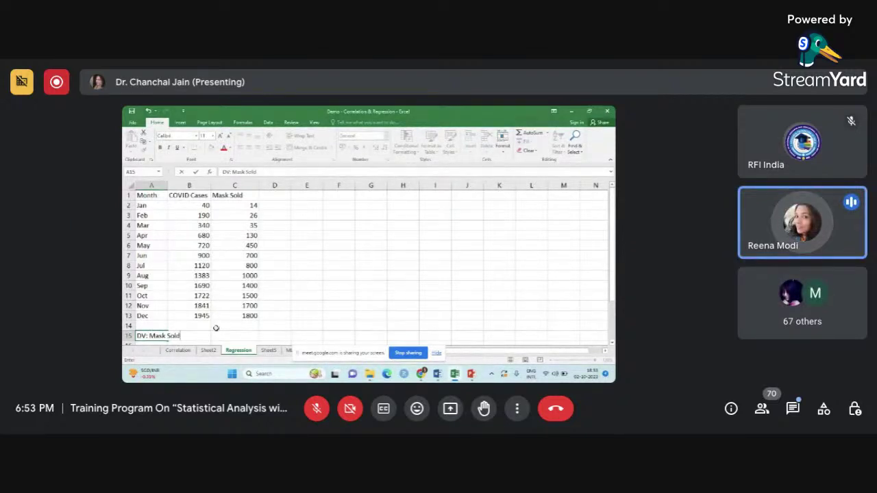
{"action": "scroll", "coordinate": [157, 325], "scroll_direction": "down", "scroll_amount": 1}
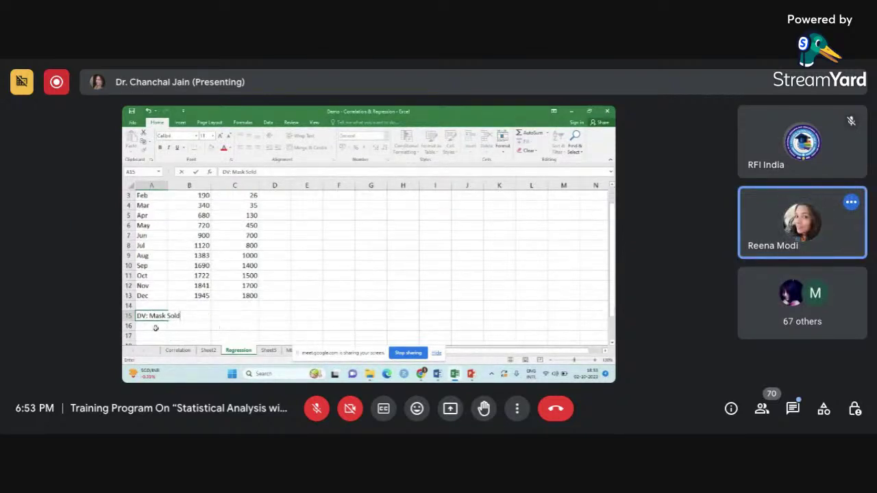
{"action": "key", "text": "Return"}
Step: Note the independent variable by entering "IV: COVID Cases" in cell A16
{"action": "type", "text": "IV"}
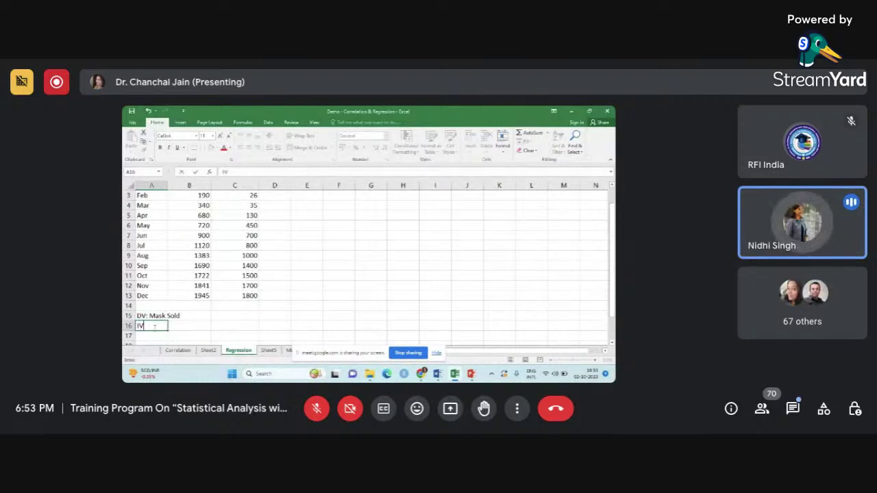
{"action": "type", "text": ": C"}
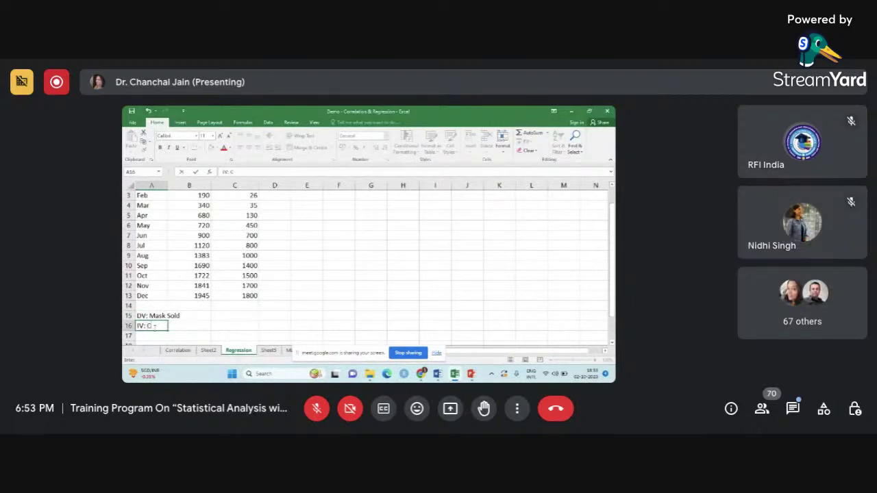
{"action": "type", "text": "OVID Ca"}
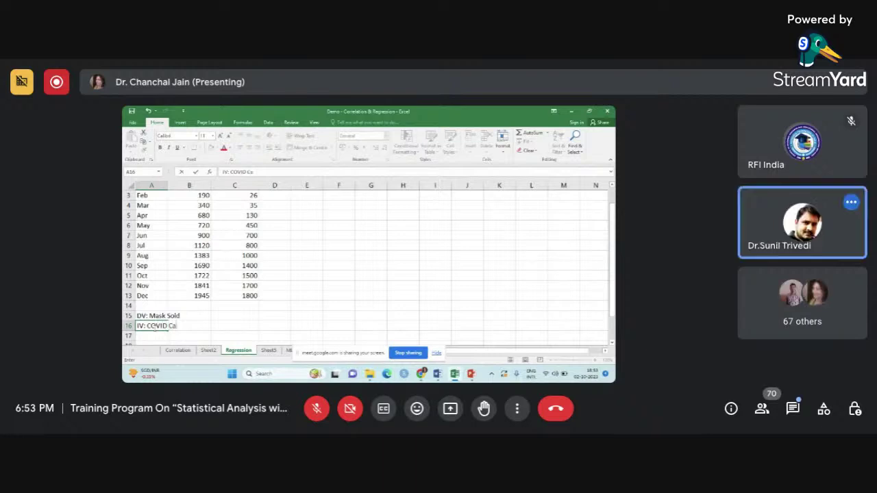
{"action": "type", "text": "ses"}
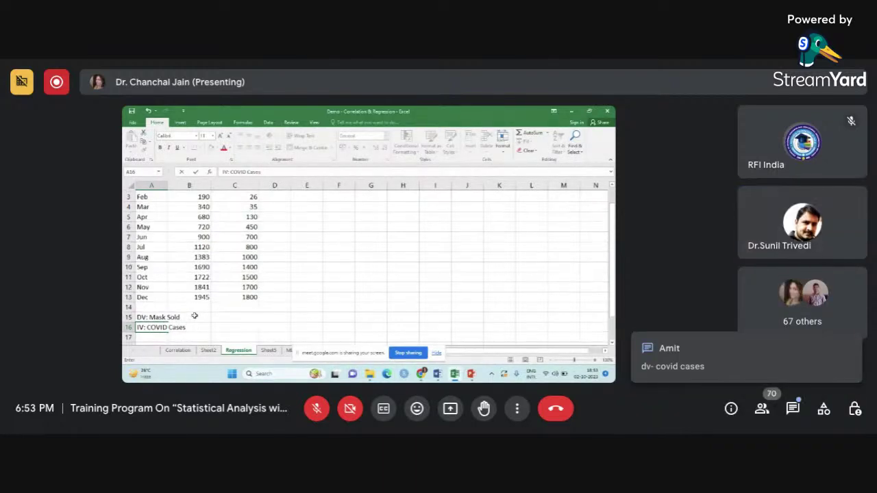
{"action": "scroll", "coordinate": [195, 315], "scroll_direction": "up", "scroll_amount": 1}
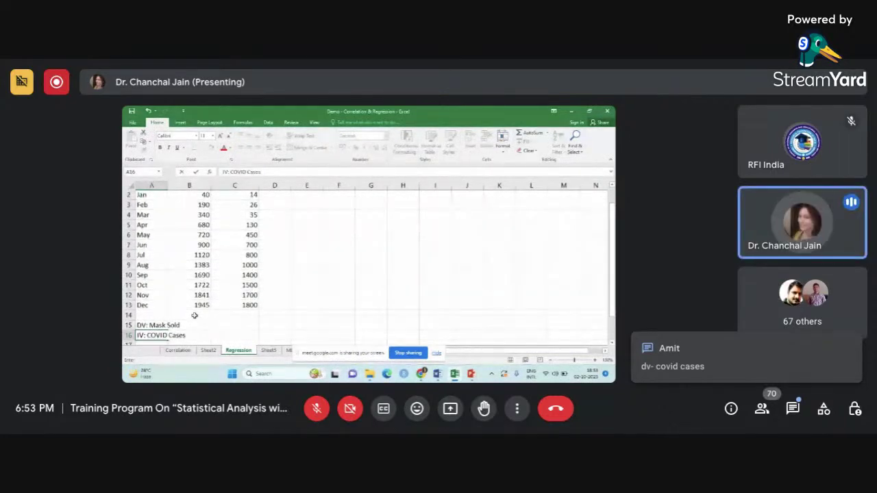
{"action": "left_click", "coordinate": [194, 315]}
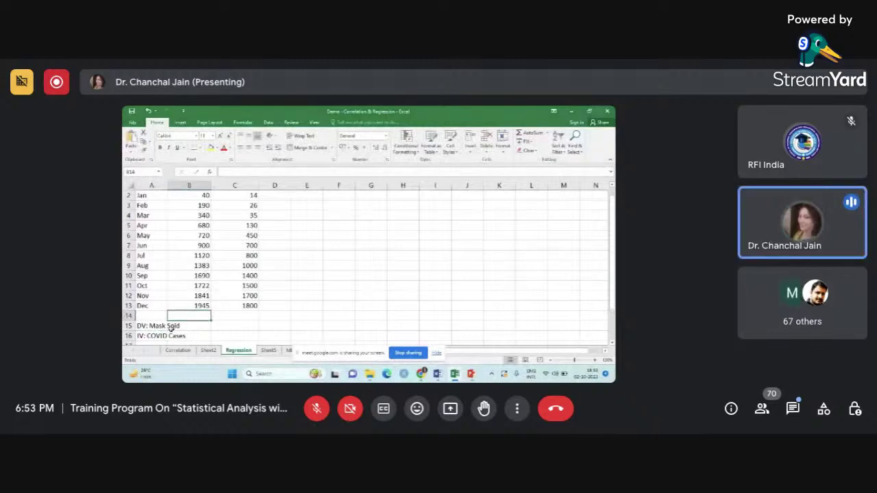
Step: Enter the null hypothesis label "H0:" in cell A18, below the two variable notes
{"action": "scroll", "coordinate": [170, 329], "scroll_direction": "down", "scroll_amount": 2}
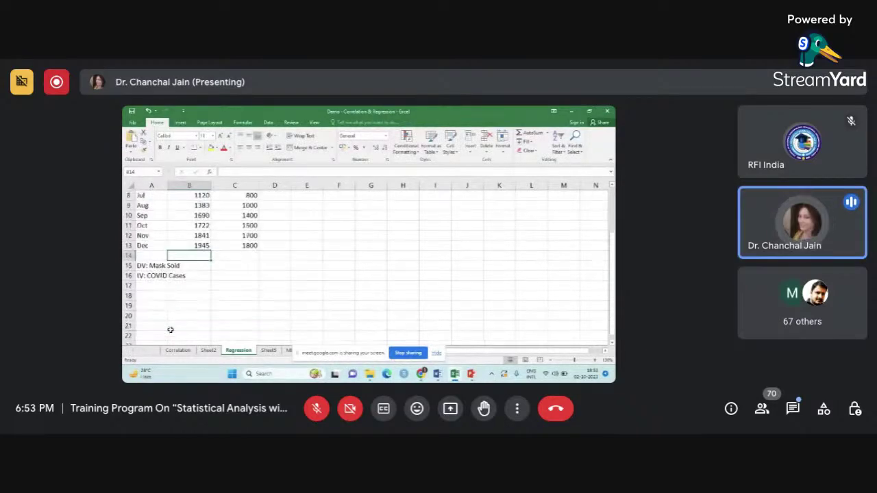
{"action": "left_click", "coordinate": [157, 296]}
{"action": "type", "text": "H0"}
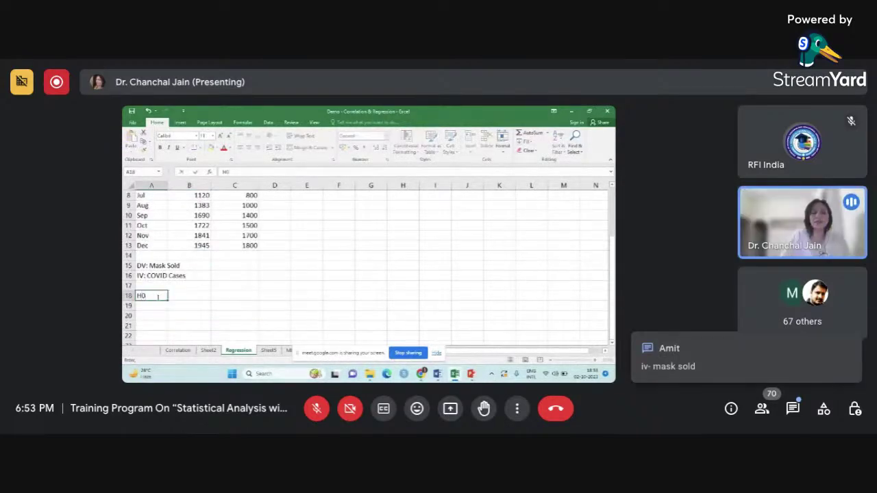
{"action": "type", "text": "\""}
{"action": "key", "text": "BackSpace"}
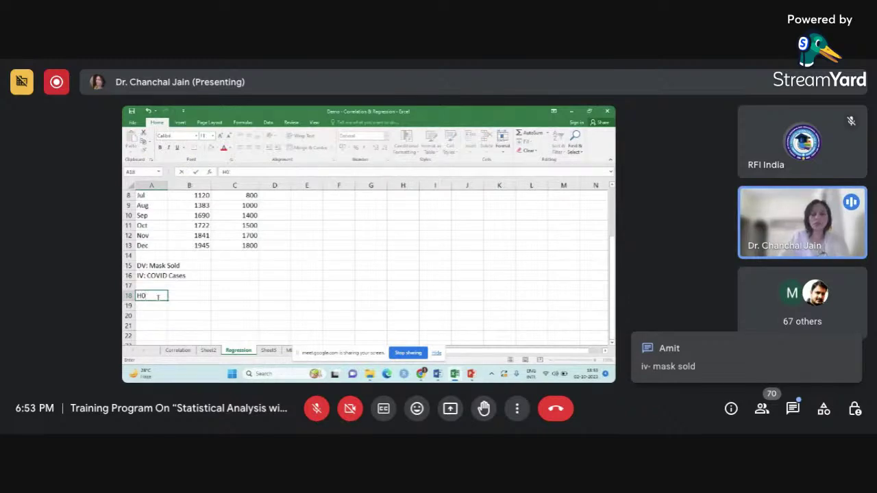
{"action": "type", "text": ":"}
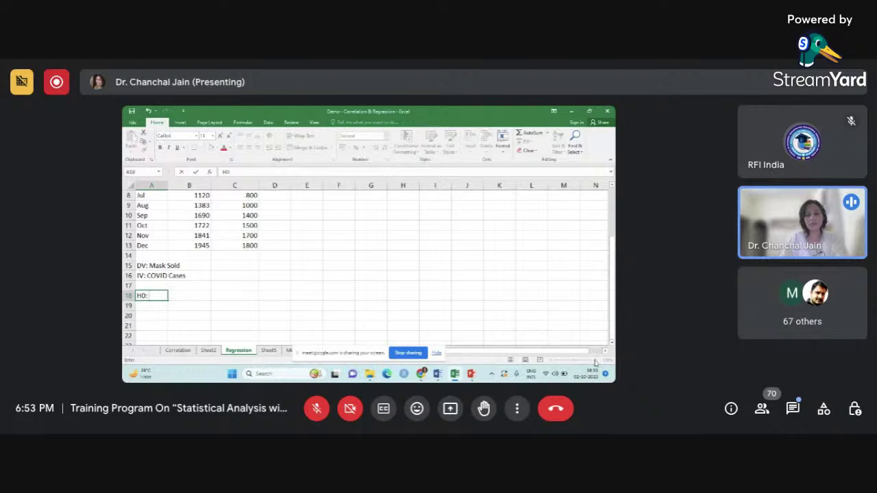
{"action": "left_click", "coordinate": [463, 315]}
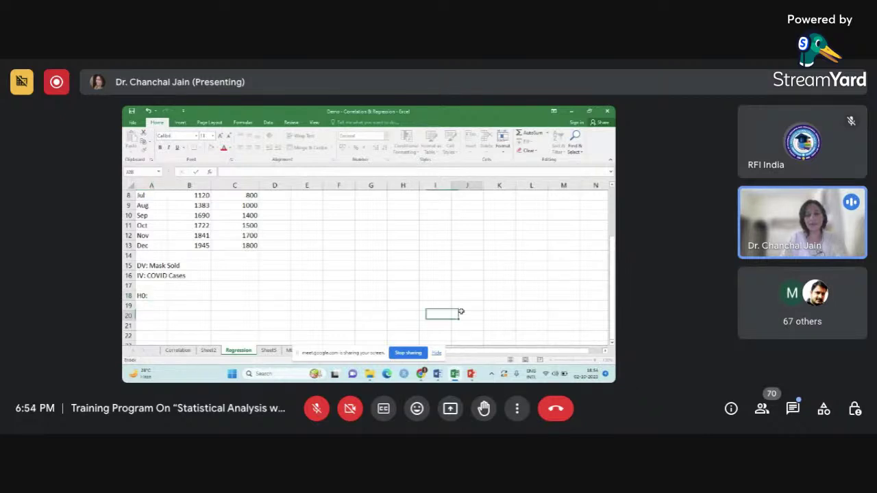
Step: Complete the null hypothesis in cell A18 as "H0: There is no significant impact of no. of COVID cases on the sales of mask."
{"action": "left_click", "coordinate": [595, 360]}
{"action": "left_click", "coordinate": [596, 360]}
{"action": "left_click", "coordinate": [595, 360]}
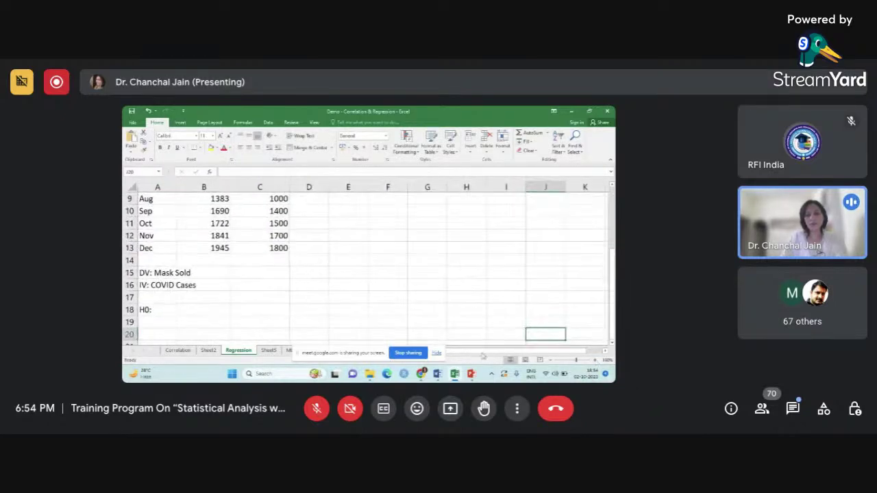
{"action": "double_click", "coordinate": [164, 310]}
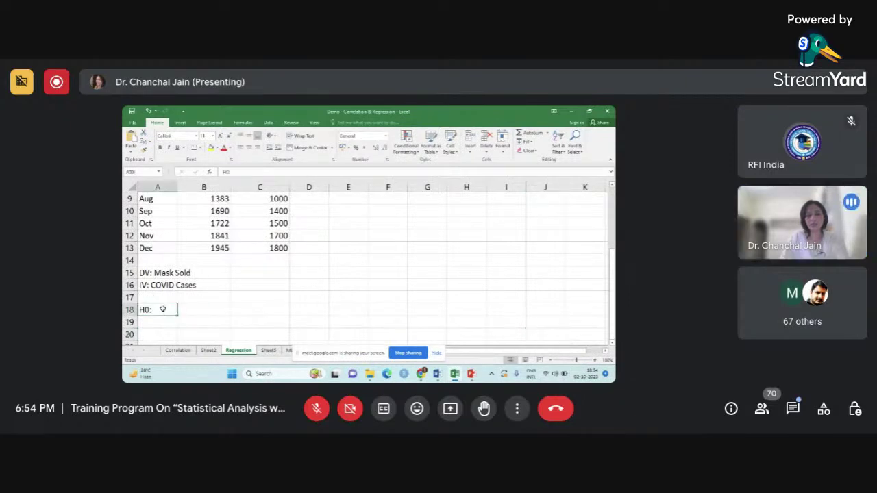
{"action": "type", "text": "Ther"}
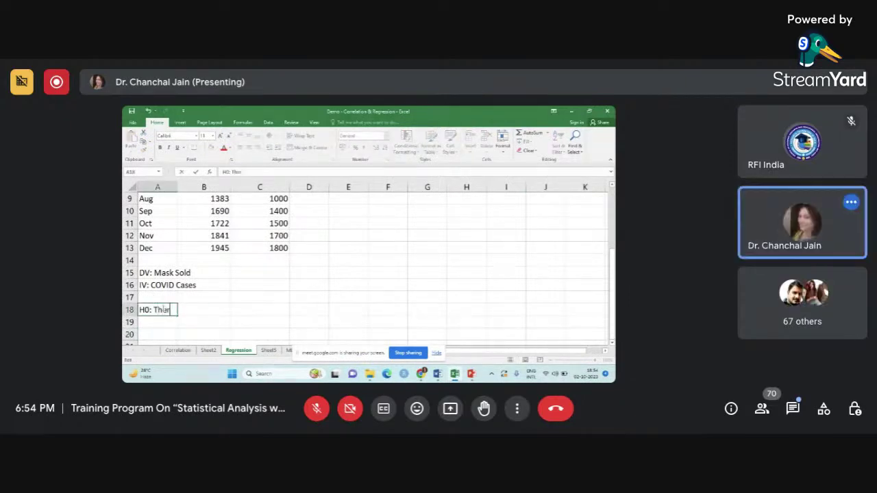
{"action": "type", "text": "e i"}
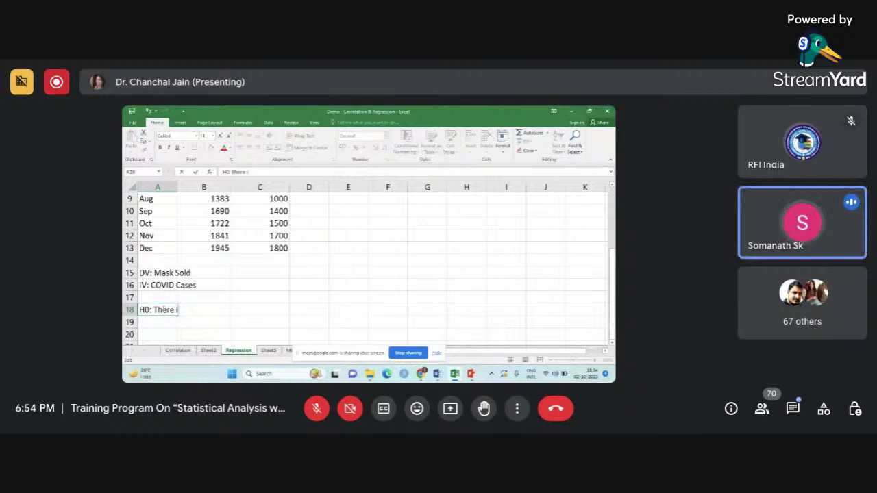
{"action": "type", "text": "s no si"}
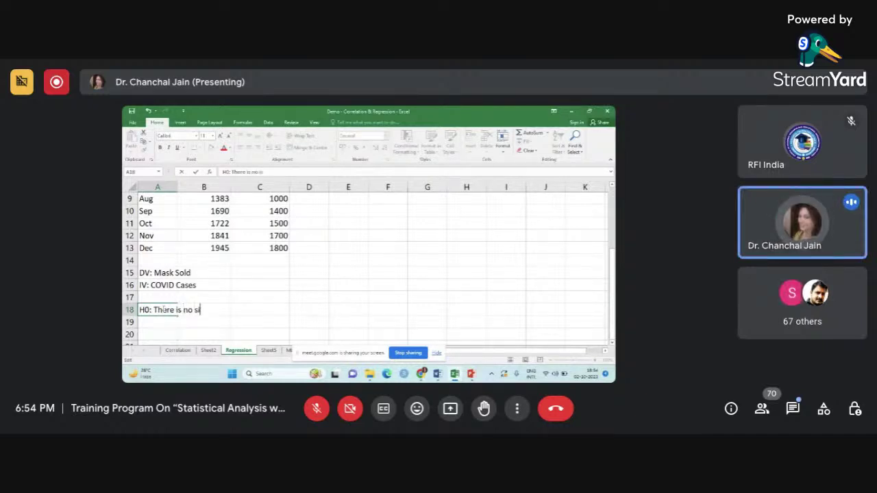
{"action": "type", "text": "gnificance===="}
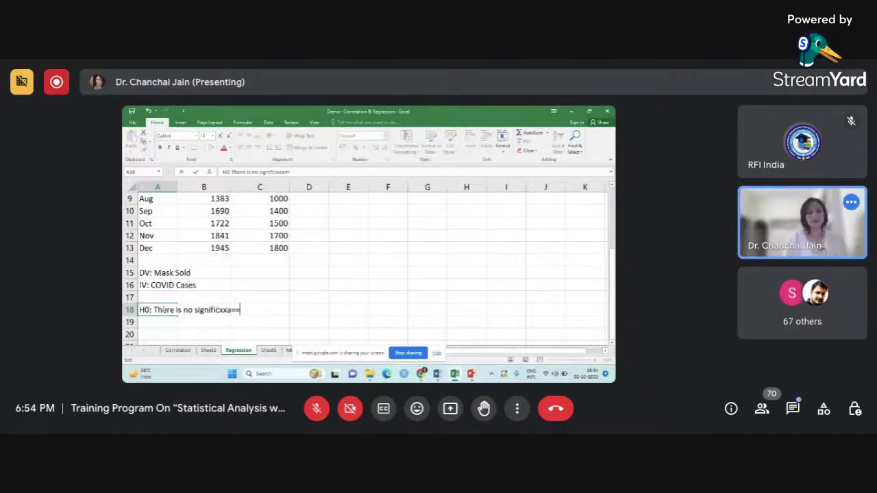
{"action": "key", "text": "BackSpace"}
{"action": "key", "text": "BackSpace"}
{"action": "key", "text": "BackSpace"}
{"action": "key", "text": "BackSpace"}
{"action": "key", "text": "BackSpace"}
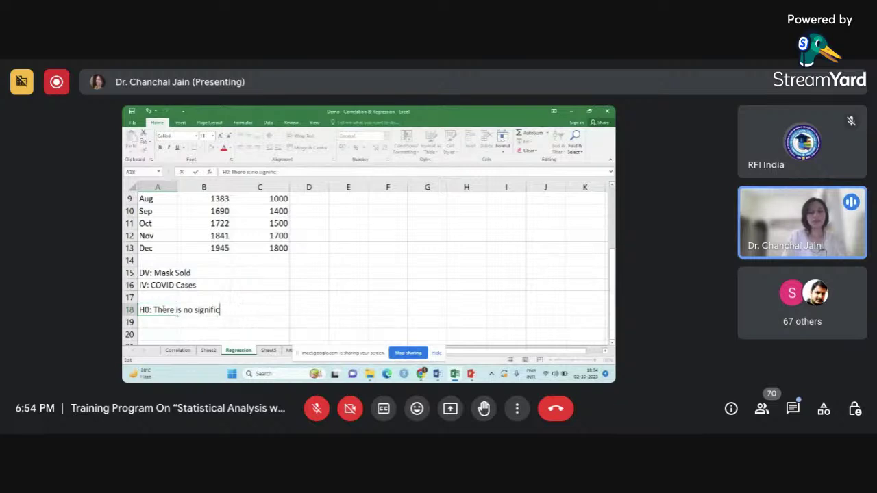
{"action": "type", "text": "n"}
{"action": "key", "text": "BackSpace"}
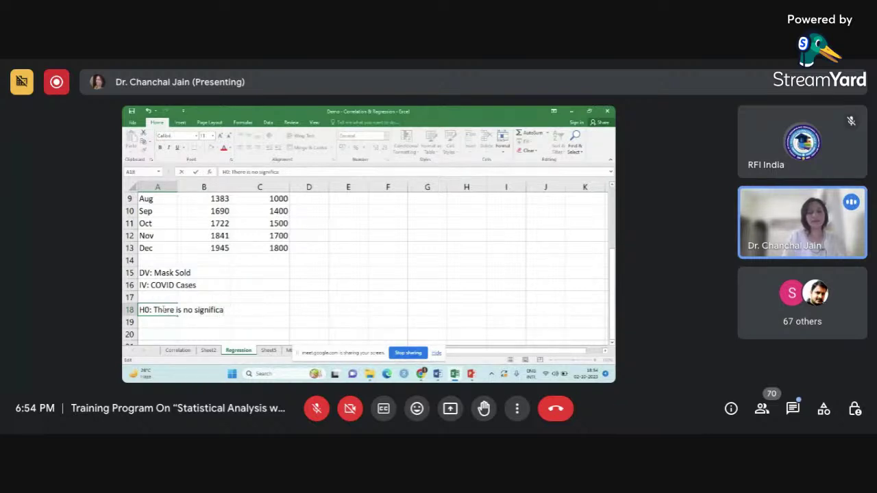
{"action": "type", "text": "a="}
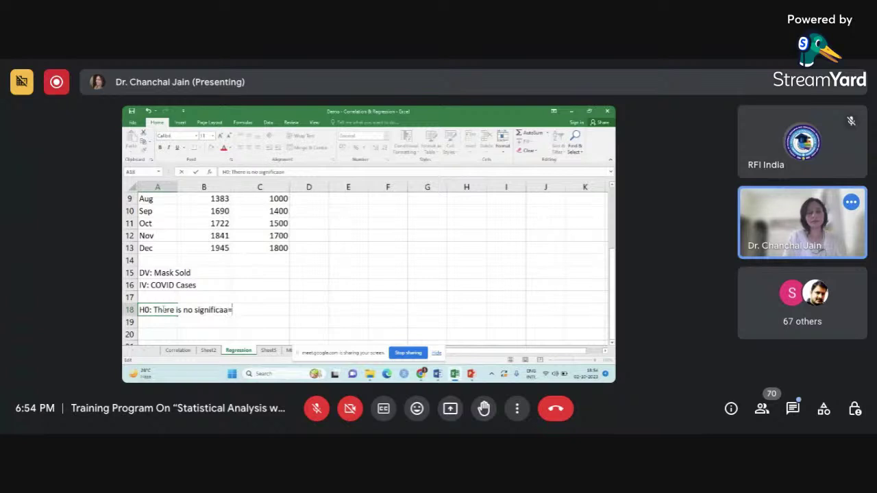
{"action": "key", "text": "BackSpace"}
{"action": "key", "text": "BackSpace"}
{"action": "type", "text": "nt"}
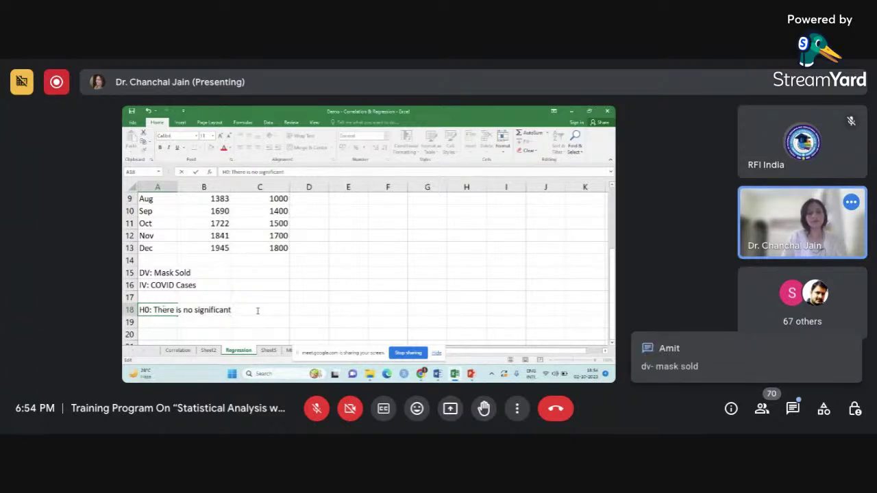
{"action": "type", "text": " impact"}
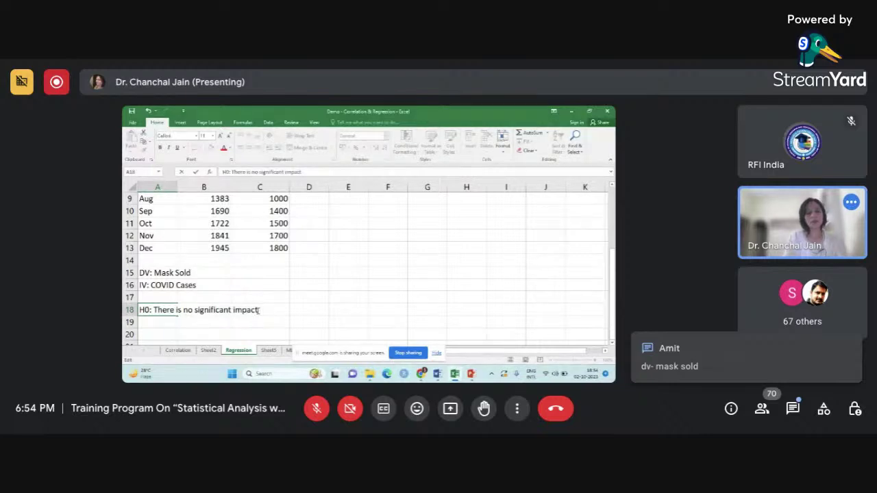
{"action": "type", "text": " of no"}
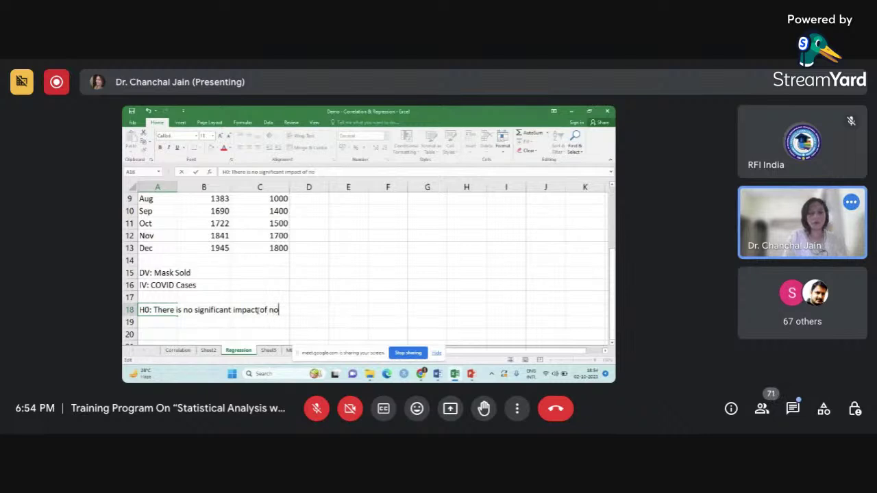
{"action": "type", "text": ". of "}
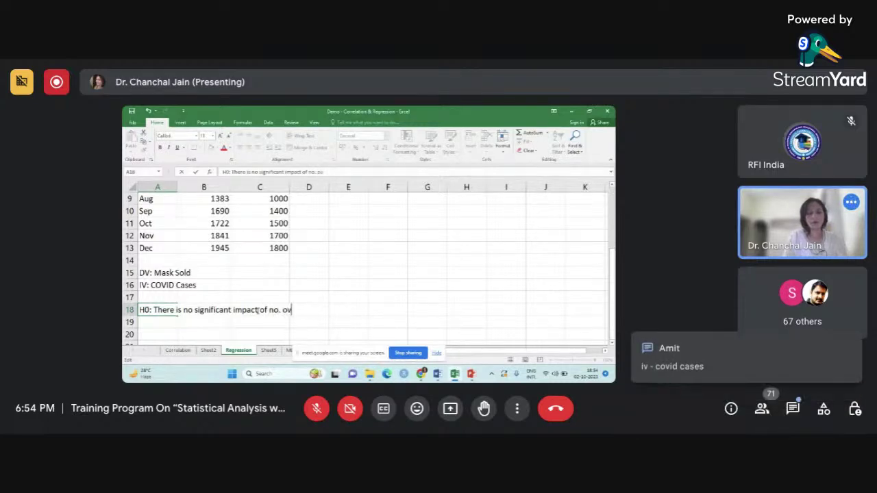
{"action": "type", "text": "COVID cases"}
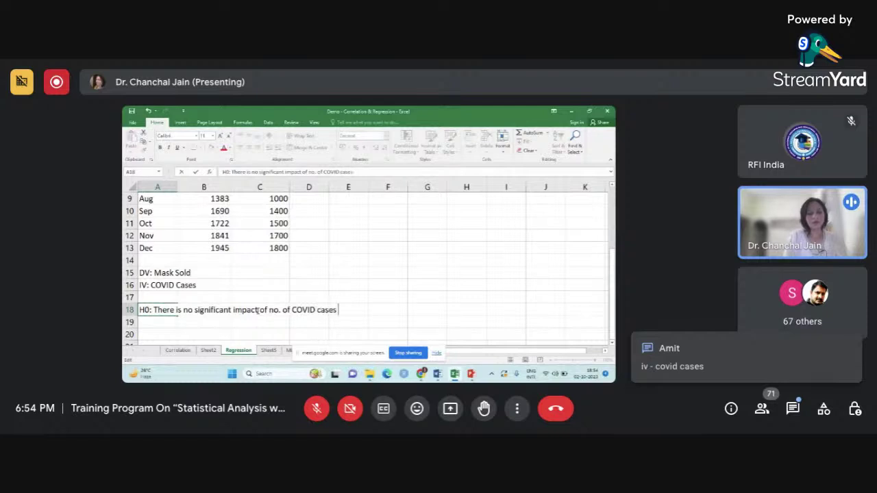
{"action": "type", "text": " on t"}
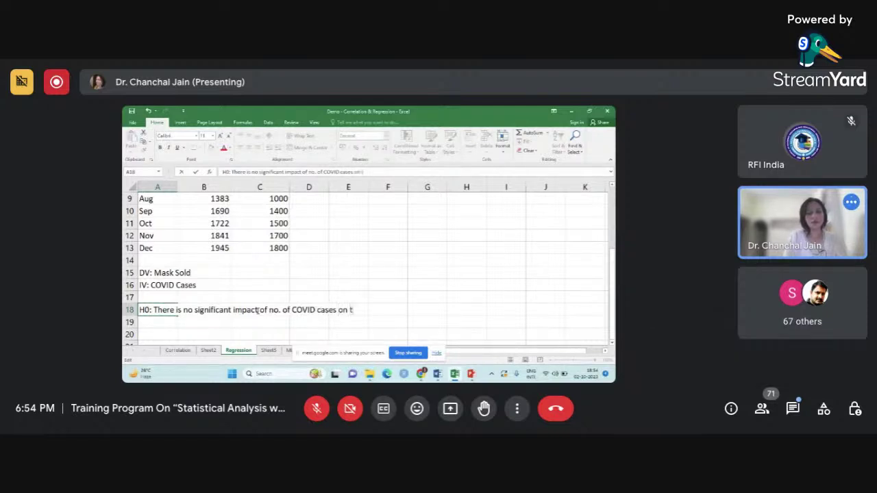
{"action": "type", "text": "he sales"}
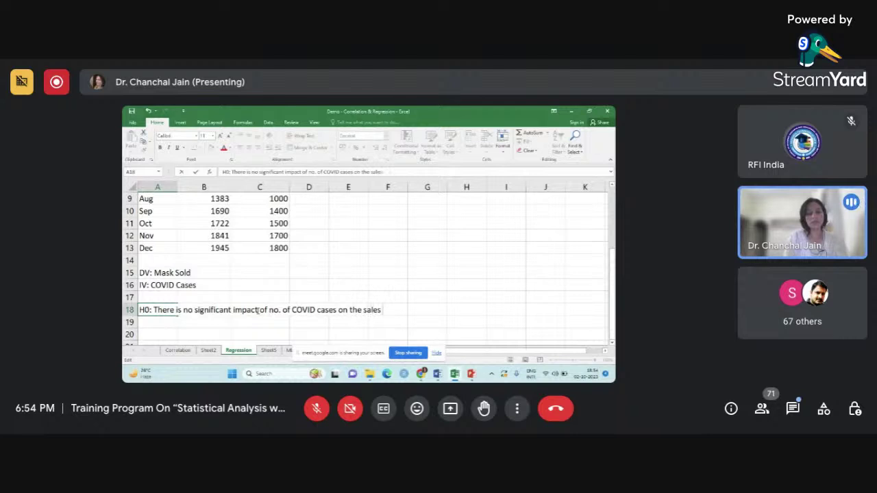
{"action": "type", "text": " of ma"}
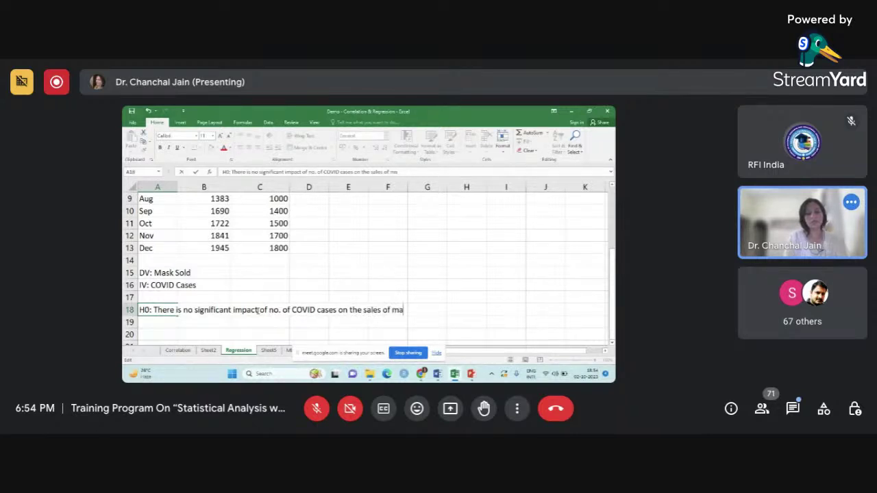
{"action": "type", "text": "sk."}
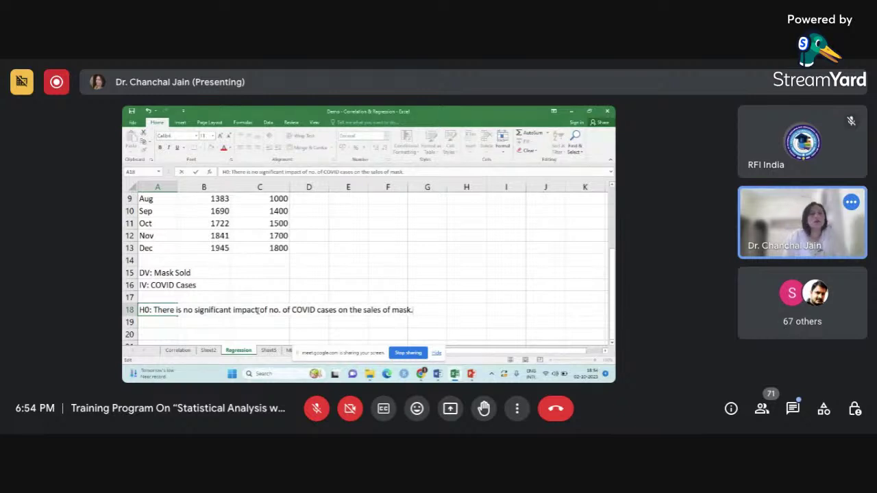
{"action": "left_click", "coordinate": [166, 322]}
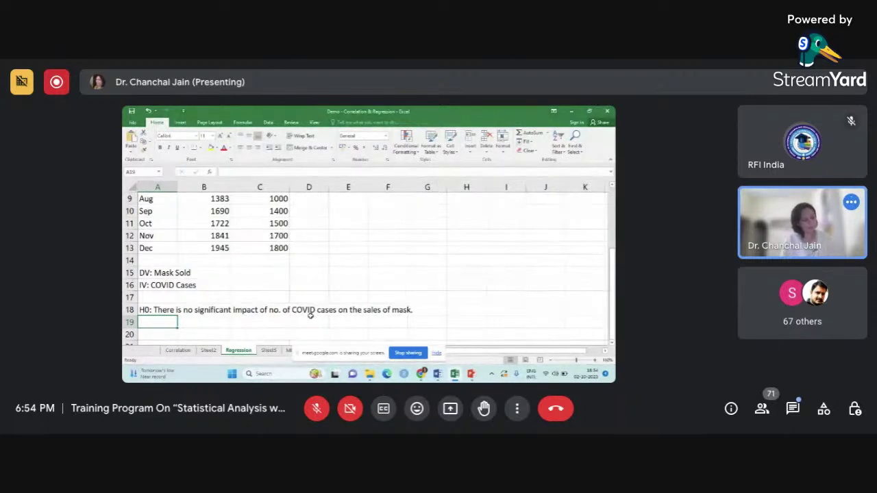
{"action": "left_click", "coordinate": [358, 299]}
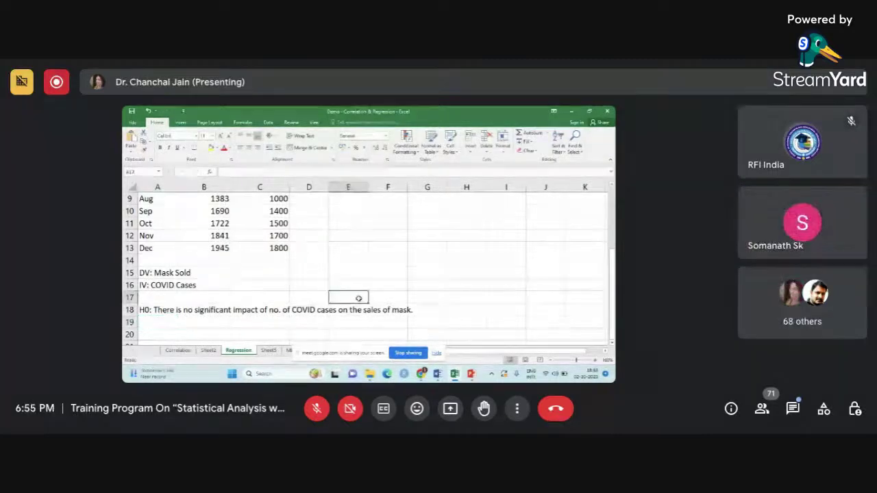
Step: Start a Regression from the Data Analysis tools for the monthly COVID Cases and Mask Sold data
{"action": "scroll", "coordinate": [358, 299], "scroll_direction": "up", "scroll_amount": 3}
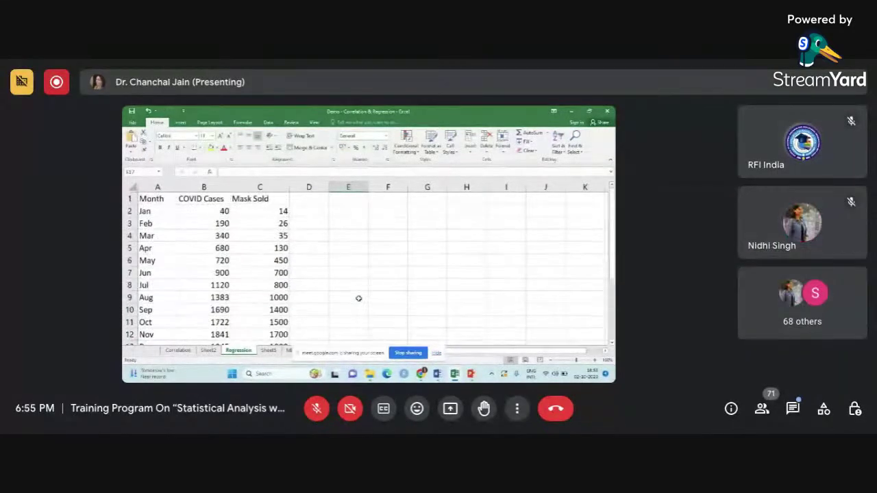
{"action": "left_click", "coordinate": [325, 237]}
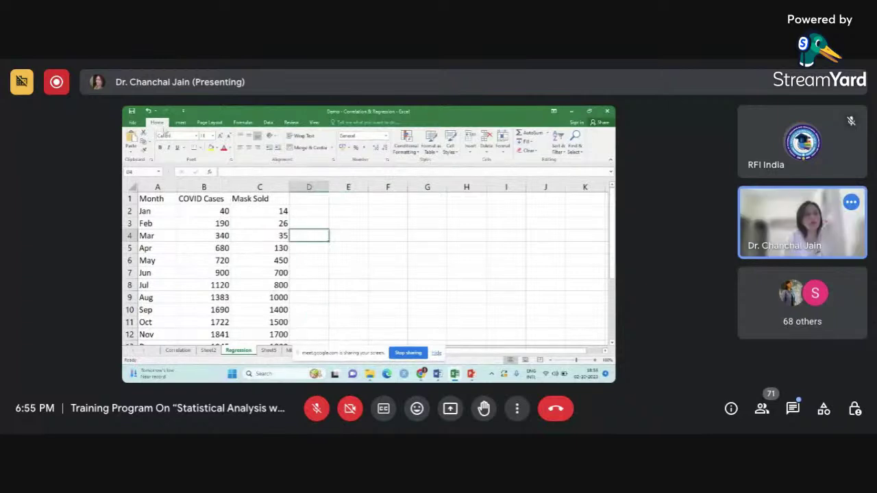
{"action": "left_click", "coordinate": [268, 122]}
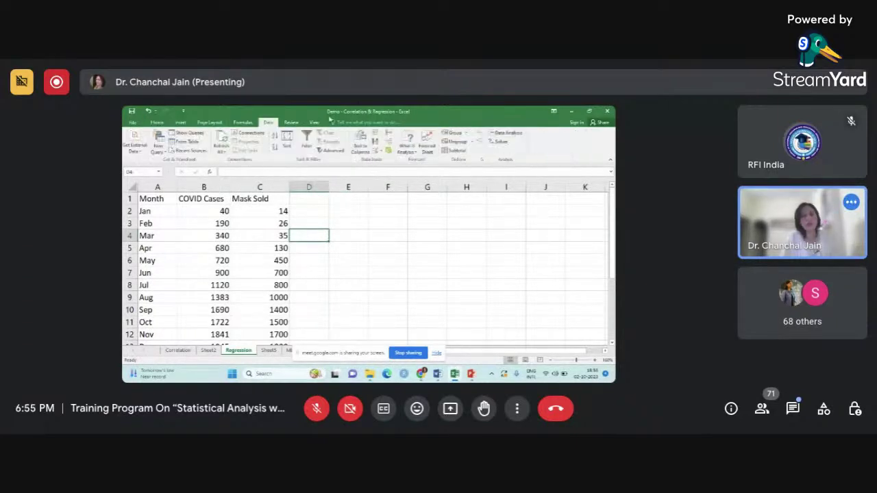
{"action": "left_click", "coordinate": [514, 132]}
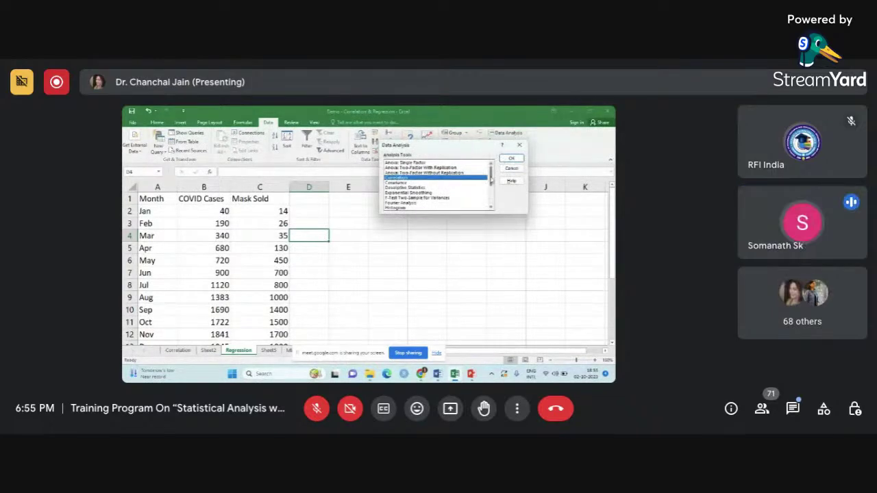
{"action": "left_click_drag", "start_coordinate": [491, 181], "coordinate": [488, 200]}
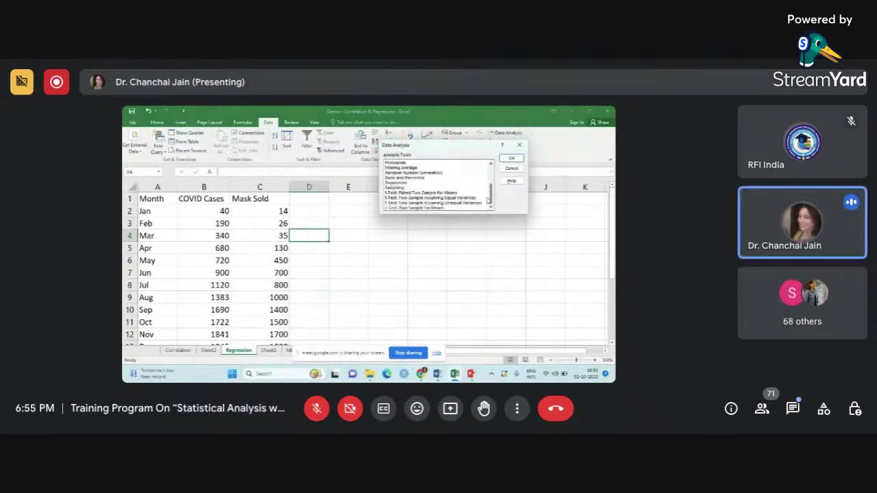
{"action": "left_click", "coordinate": [401, 184]}
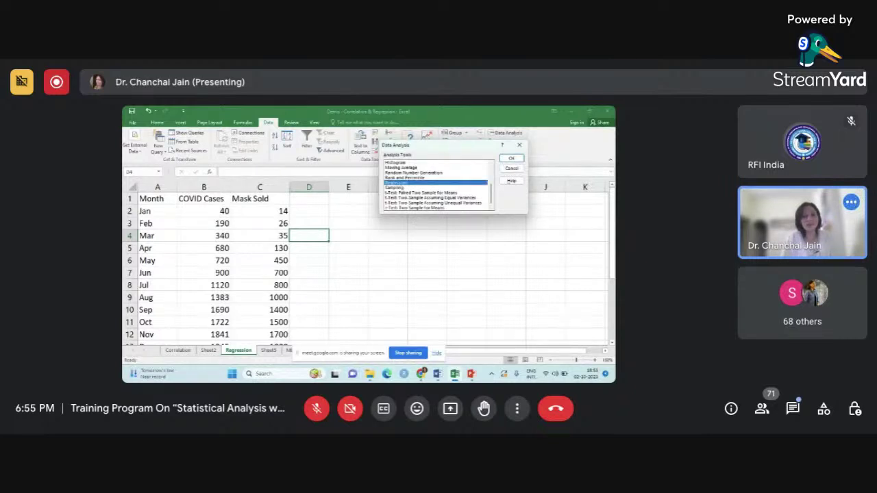
{"action": "mouse_move", "coordinate": [420, 373]}
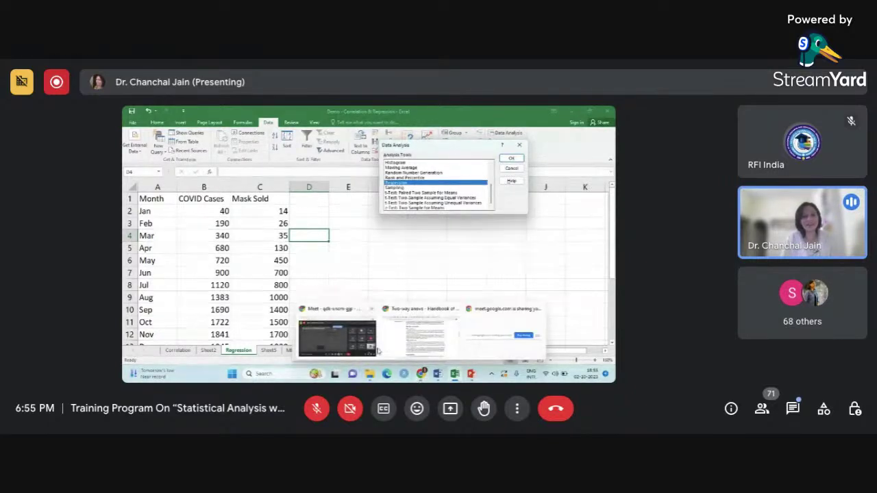
{"action": "mouse_move", "coordinate": [336, 335]}
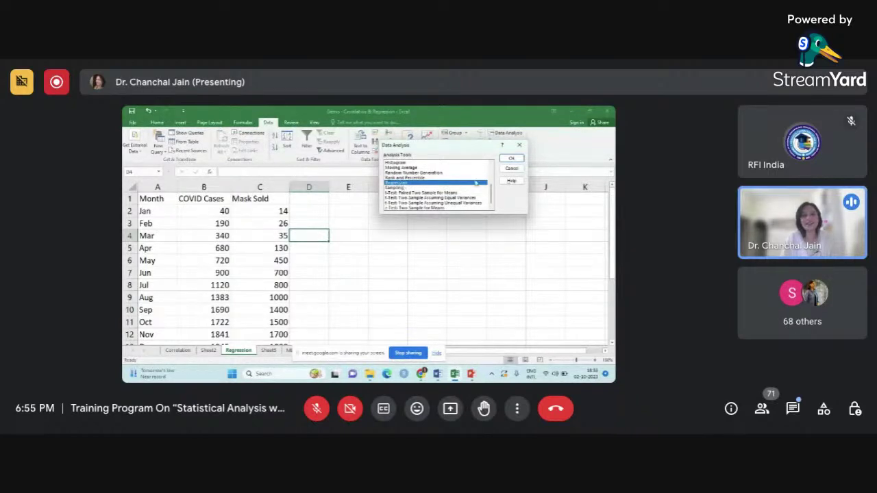
{"action": "left_click", "coordinate": [519, 161]}
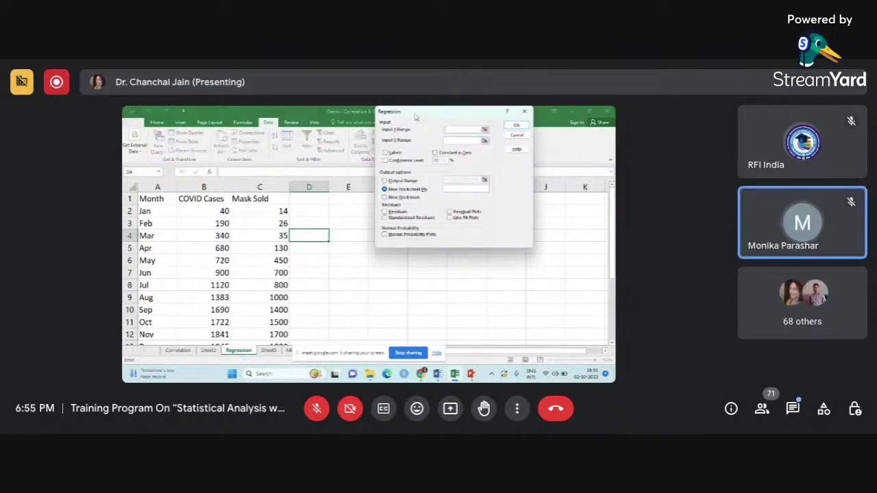
Step: Set the regression's Input Y Range to the Mask Sold column including its heading, $C$1:$C$13
{"action": "left_click_drag", "start_coordinate": [415, 117], "coordinate": [415, 136]}
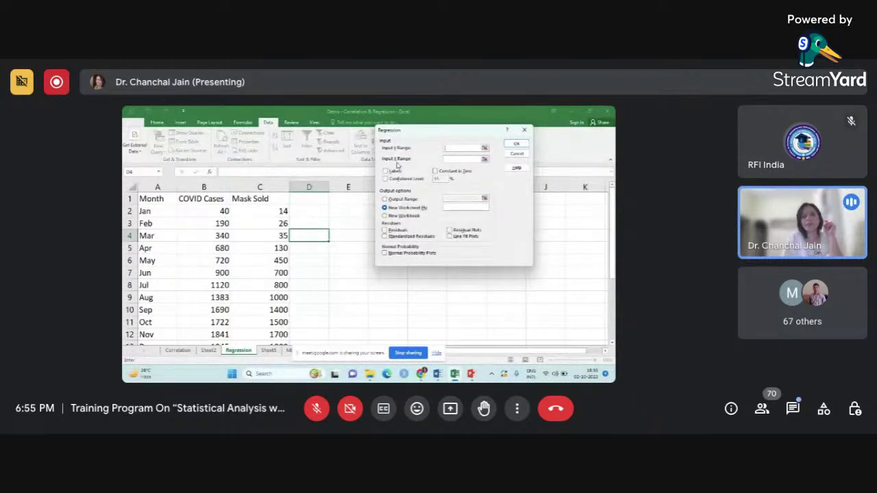
{"action": "left_click", "coordinate": [262, 199]}
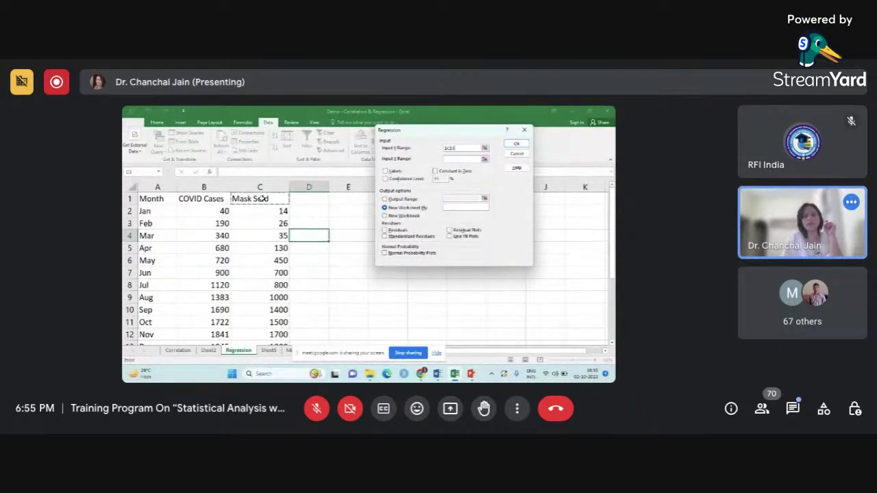
{"action": "left_click_drag", "start_coordinate": [262, 198], "coordinate": [262, 312]}
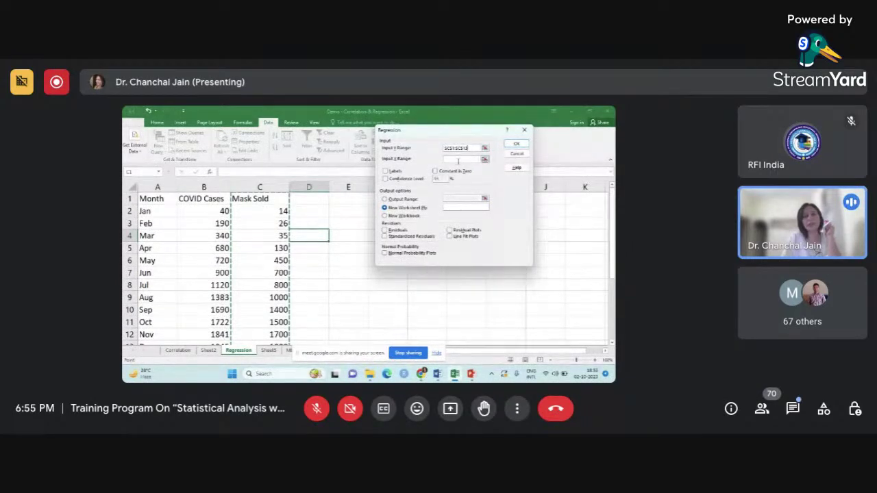
Step: Set the regression's Input X Range to the COVID Cases column including its heading, $B$1:$B$13
{"action": "left_click", "coordinate": [458, 161]}
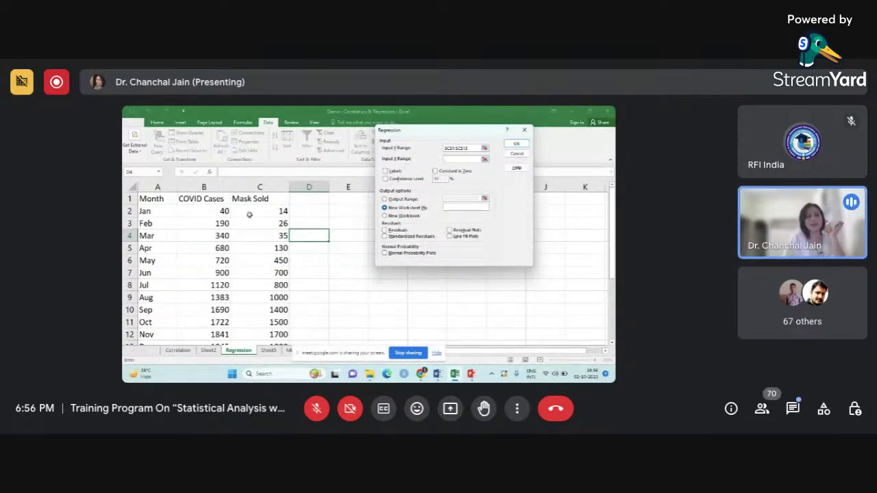
{"action": "left_click", "coordinate": [209, 199]}
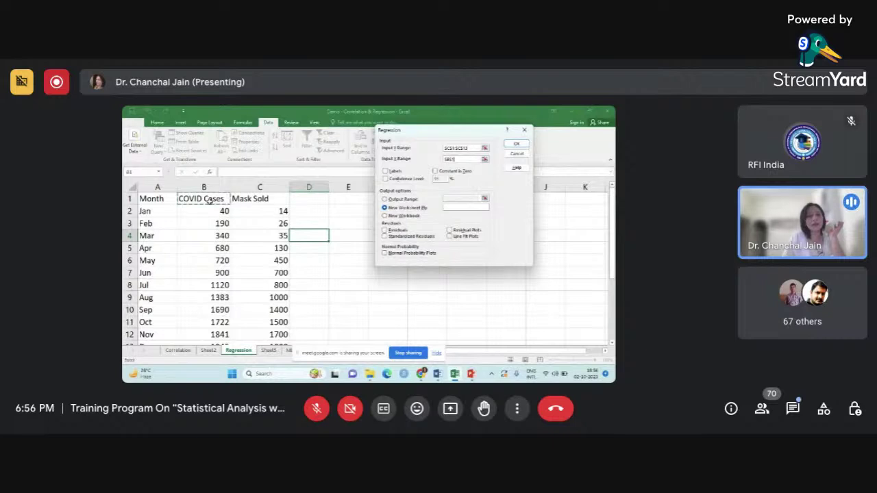
{"action": "left_click_drag", "start_coordinate": [209, 199], "coordinate": [213, 310]}
{"action": "mouse_move", "coordinate": [211, 310]}
{"action": "left_mouse_down"}
{"action": "mouse_move", "coordinate": [208, 336]}
{"action": "mouse_move", "coordinate": [206, 312]}
{"action": "left_mouse_up"}
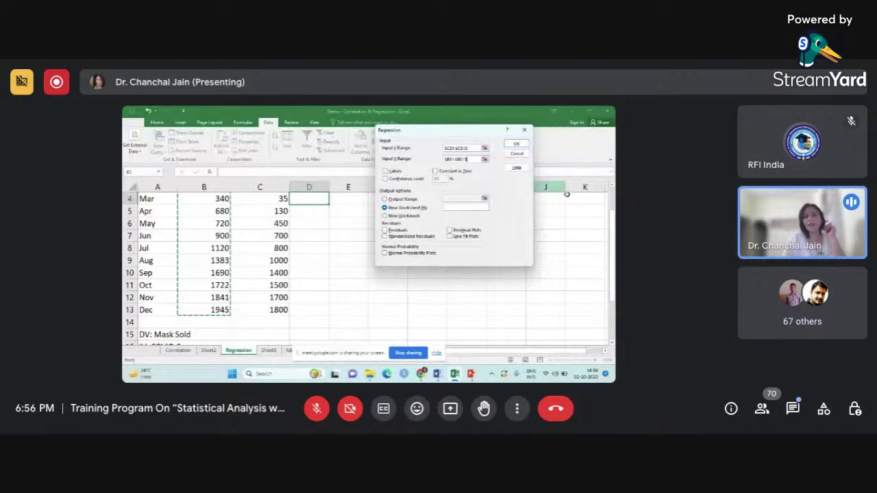
Step: Turn on the Labels and Confidence Level options for the regression, keeping the confidence level at 95%
{"action": "scroll", "coordinate": [600, 213], "scroll_direction": "up", "scroll_amount": 1}
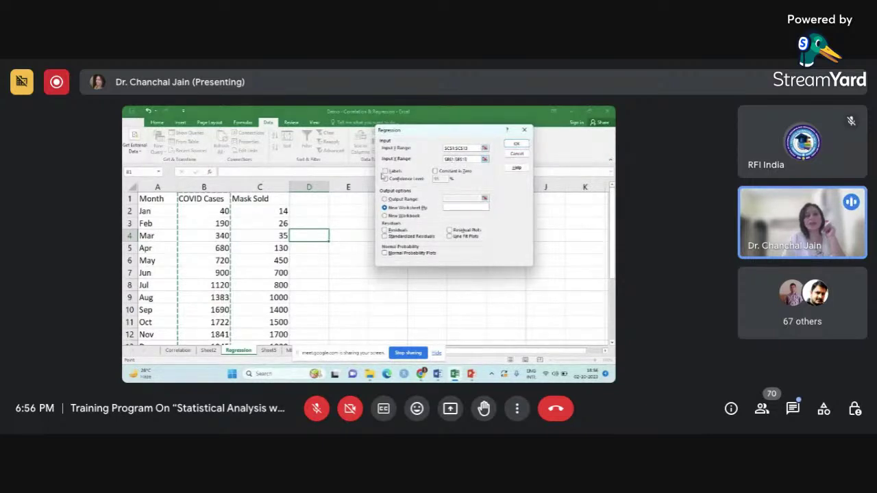
{"action": "left_click", "coordinate": [385, 171]}
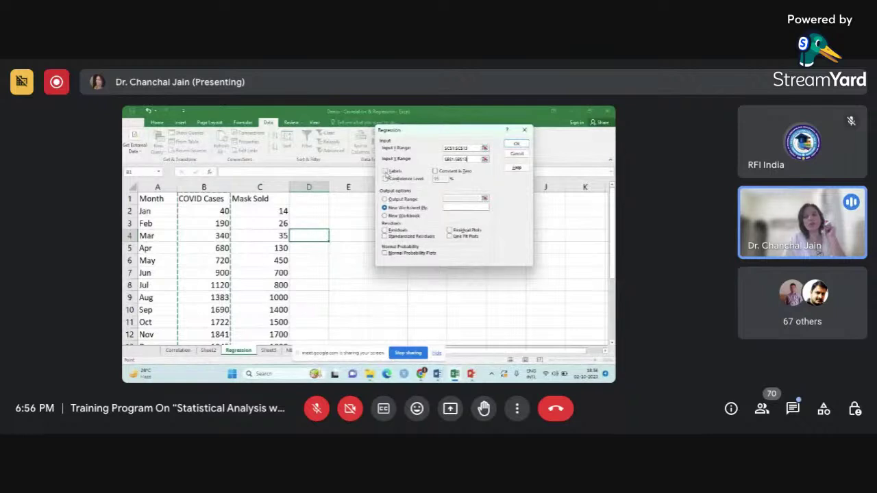
{"action": "left_click", "coordinate": [386, 172]}
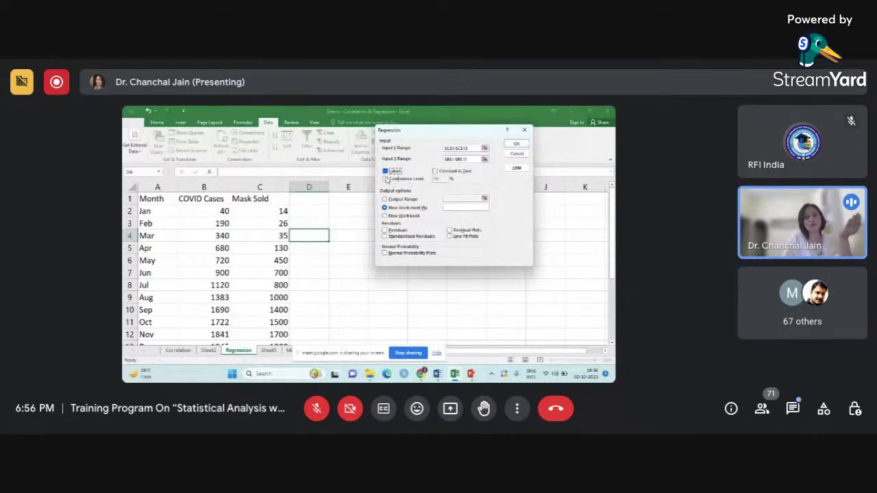
{"action": "key", "text": "Return"}
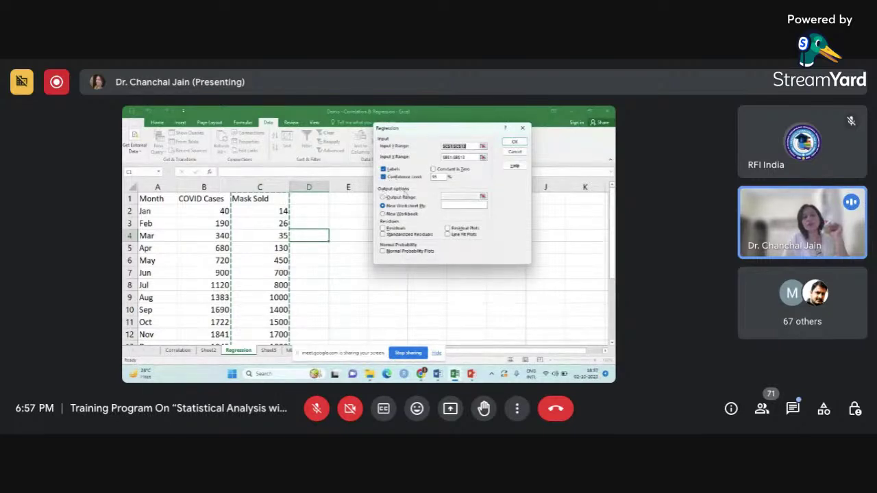
Step: Set the regression's Output Range to cell E3 of the current sheet and run the analysis
{"action": "left_click", "coordinate": [382, 197]}
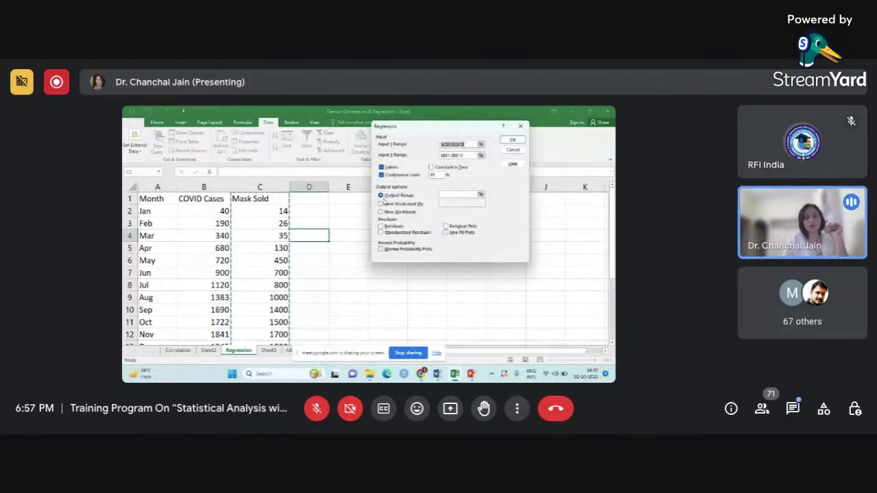
{"action": "left_click", "coordinate": [337, 211]}
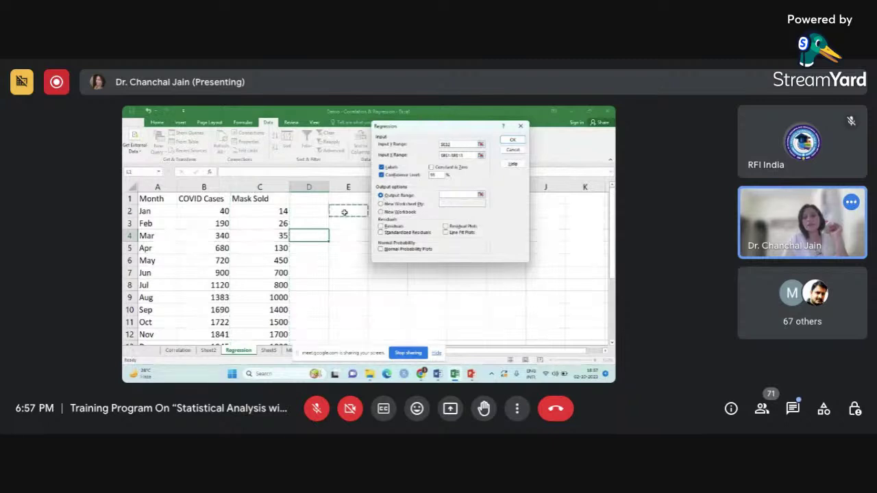
{"action": "left_click", "coordinate": [449, 194]}
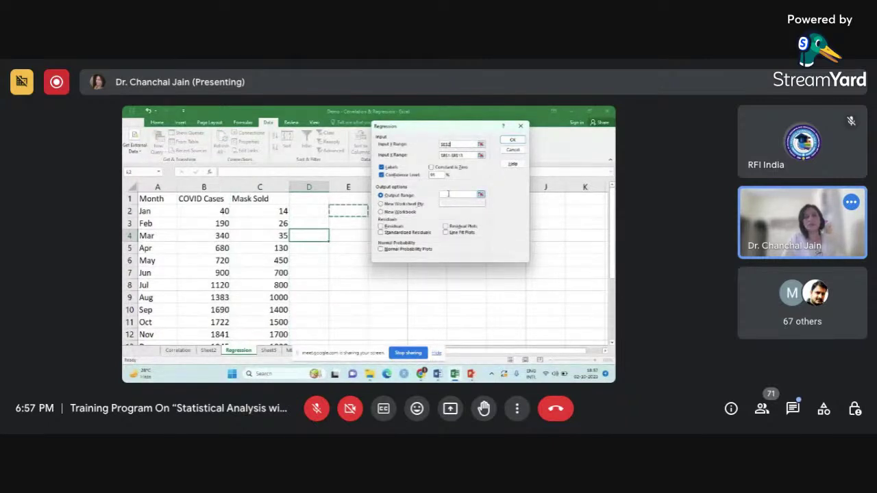
{"action": "key", "text": "ctrl+z"}
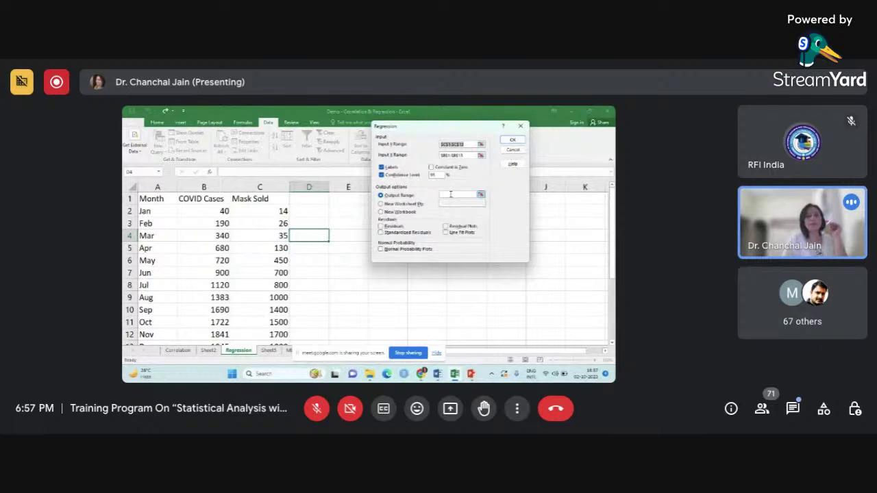
{"action": "left_click", "coordinate": [450, 194]}
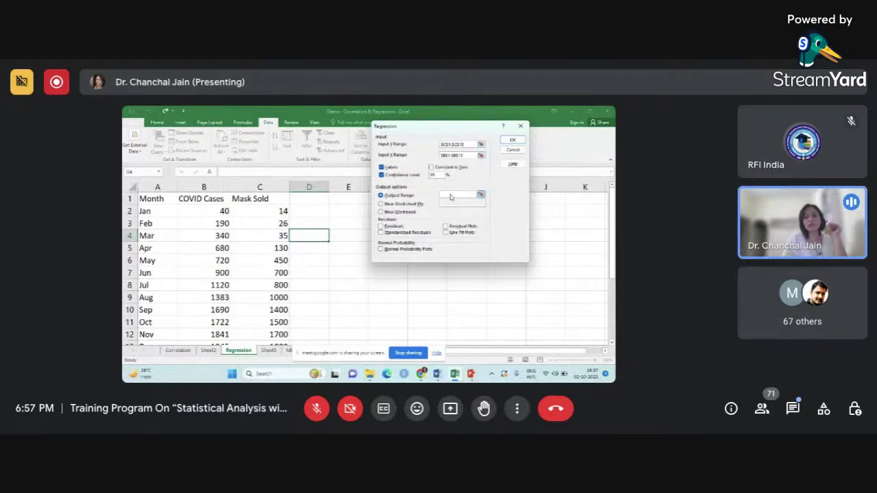
{"action": "left_click", "coordinate": [343, 221]}
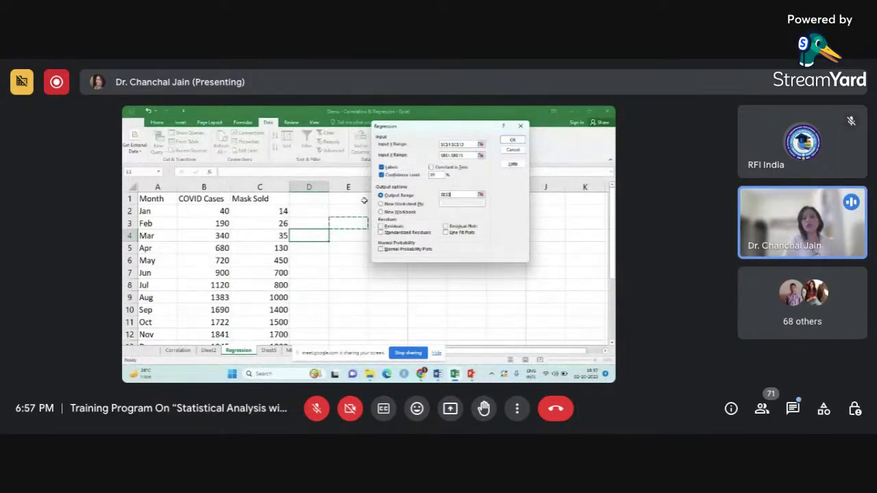
{"action": "left_click", "coordinate": [513, 142]}
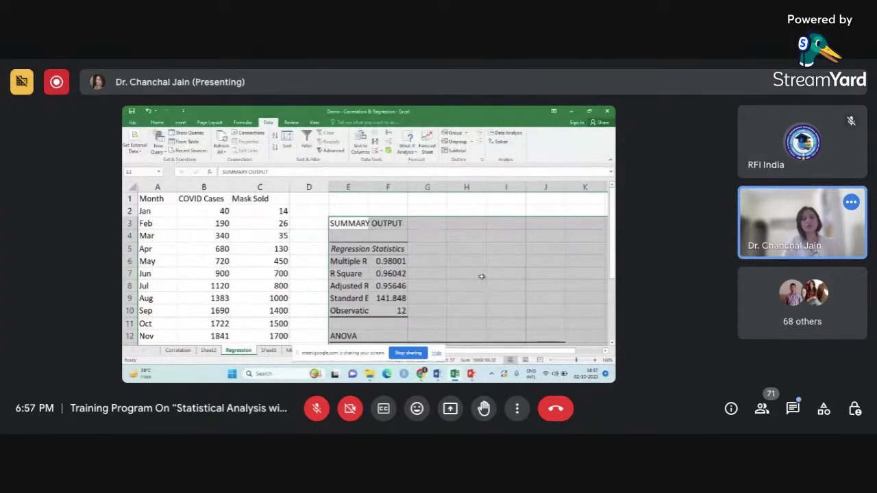
Step: Widen columns E and F of the regression summary output and select the Multiple R label
{"action": "left_click", "coordinate": [482, 276]}
{"action": "scroll", "coordinate": [482, 276], "scroll_direction": "down", "scroll_amount": 2}
{"action": "scroll", "coordinate": [482, 276], "scroll_direction": "up", "scroll_amount": 1}
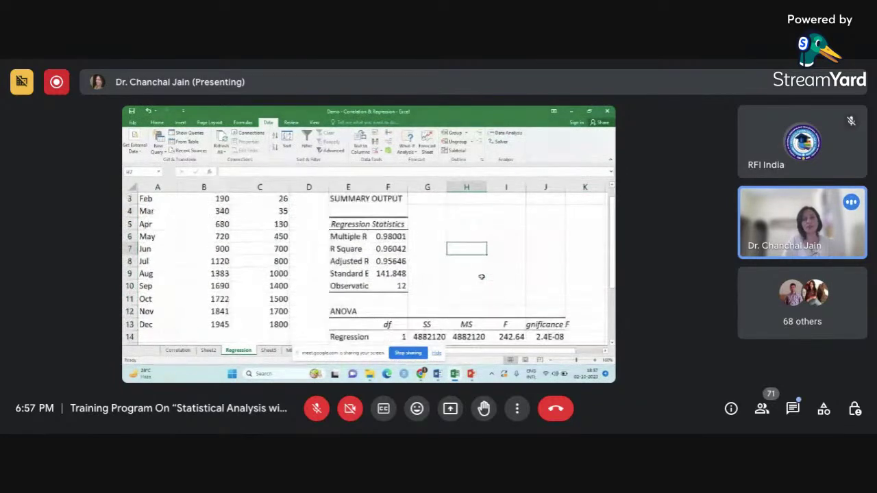
{"action": "left_click_drag", "start_coordinate": [368, 186], "coordinate": [432, 186]}
{"action": "left_click", "coordinate": [368, 264]}
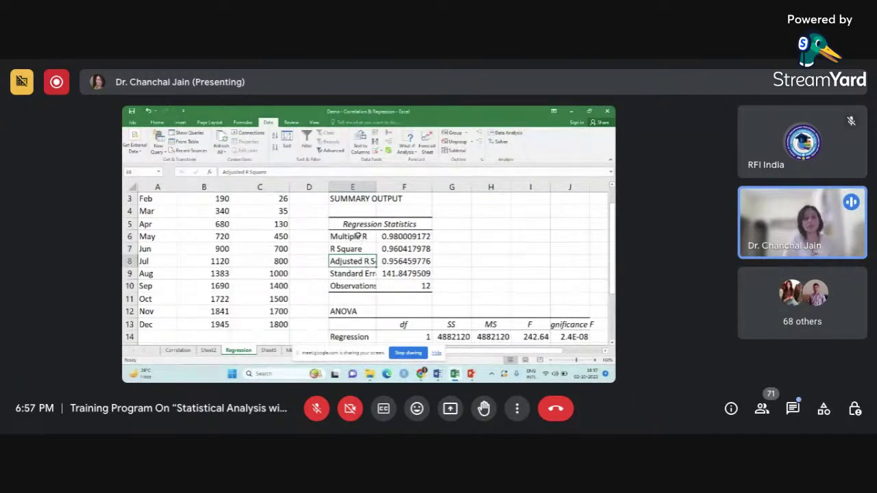
{"action": "left_click", "coordinate": [357, 236]}
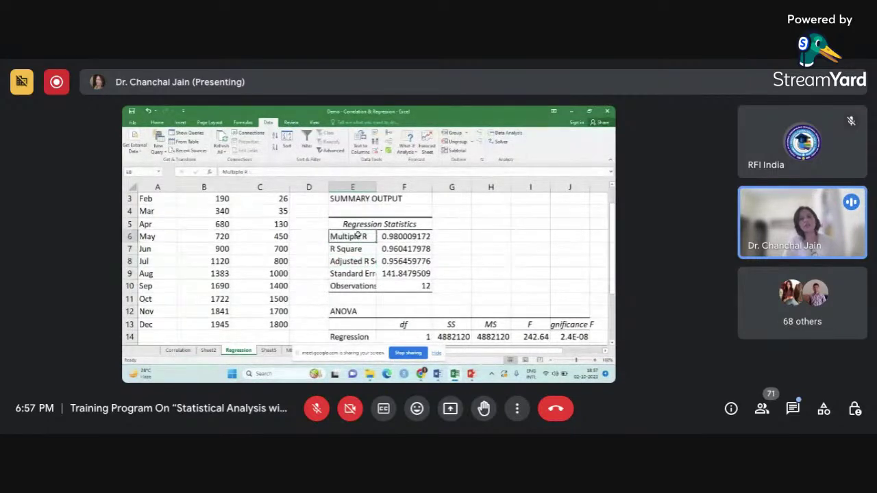
Step: Enter the note "strong positive correlation" in cell H6, beside the Multiple R result
{"action": "scroll", "coordinate": [357, 235], "scroll_direction": "up", "scroll_amount": 1}
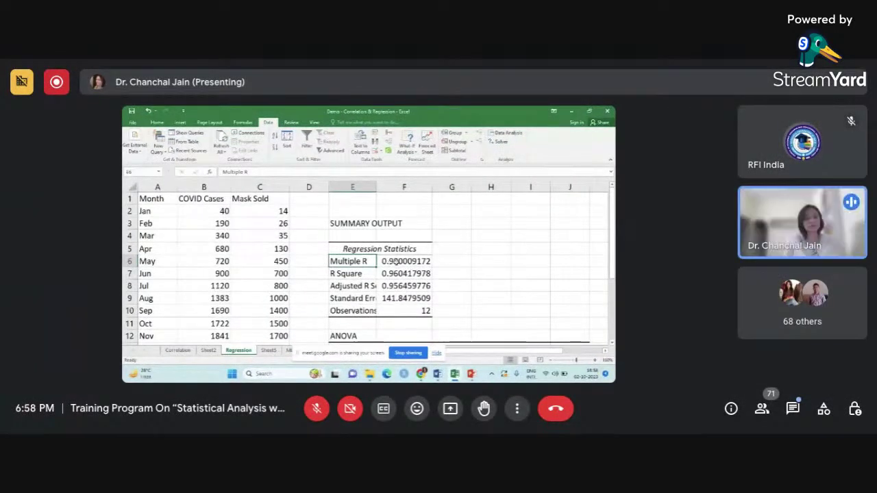
{"action": "left_click", "coordinate": [492, 265]}
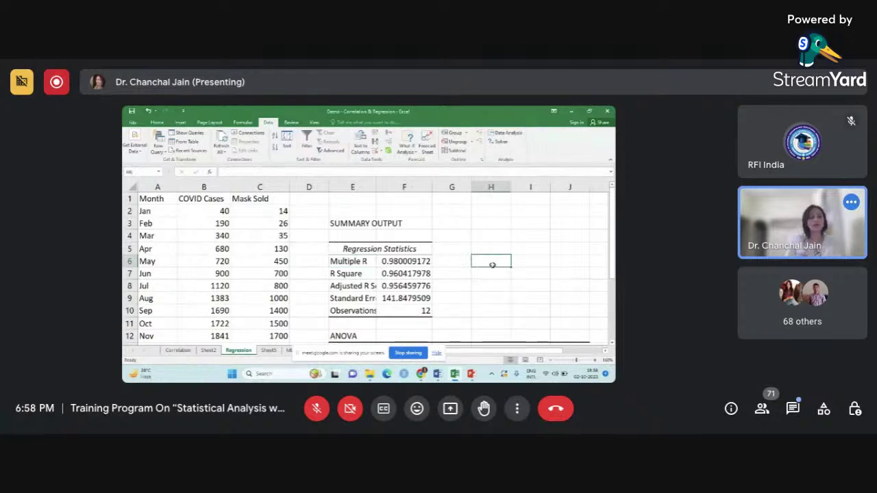
{"action": "type", "text": "stron"}
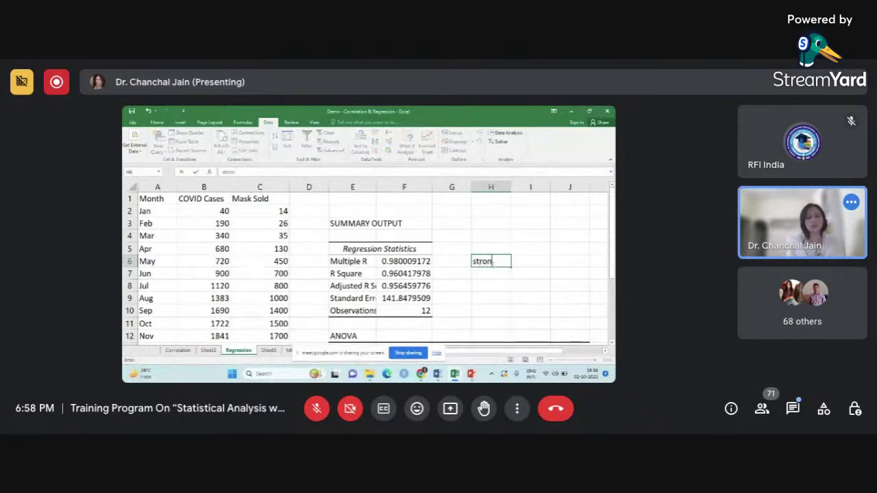
{"action": "type", "text": "g positi"}
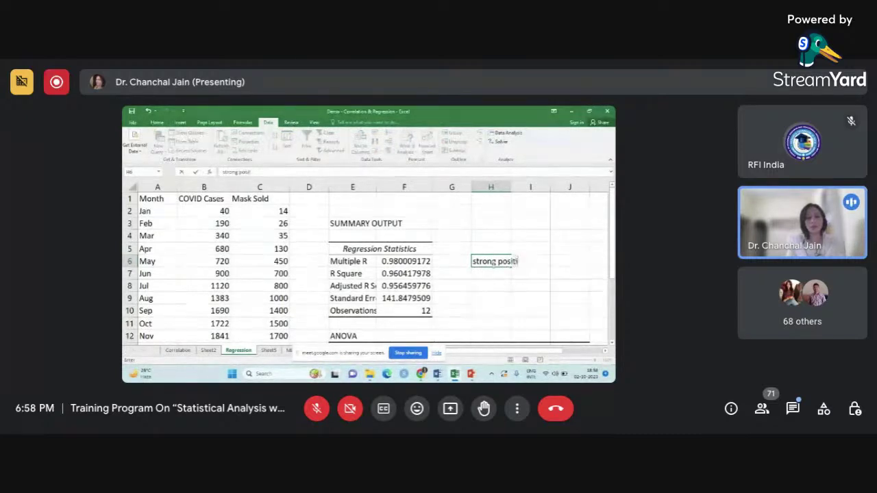
{"action": "type", "text": "ve correlati"}
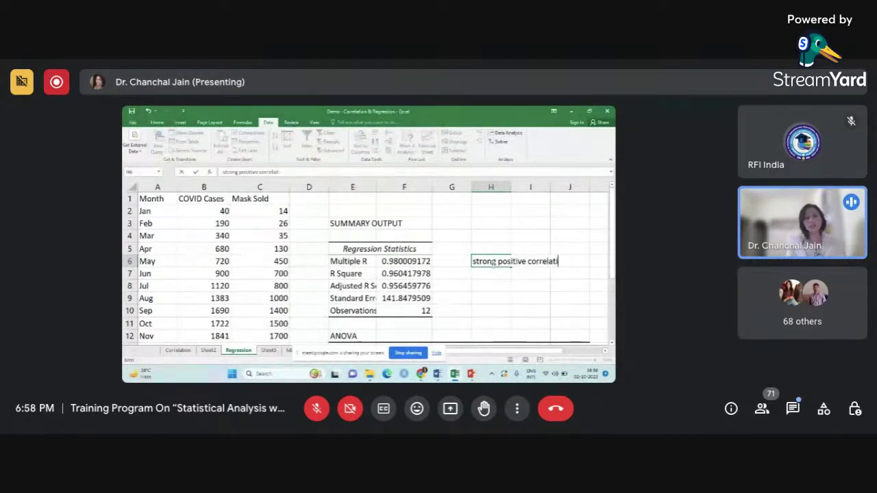
{"action": "type", "text": "on"}
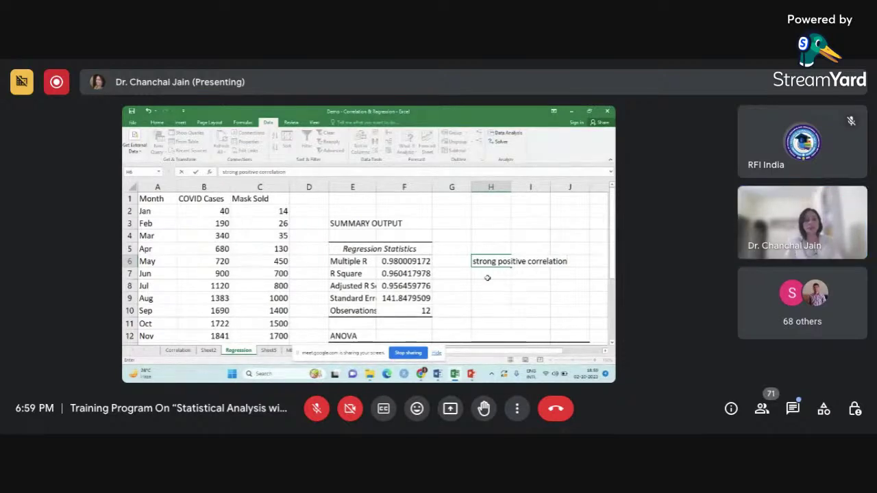
{"action": "key", "text": "Return"}
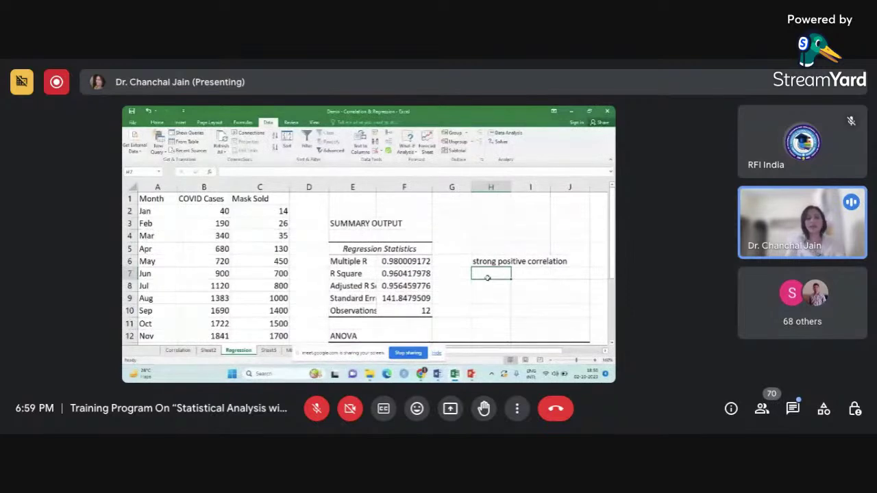
Step: Enter the note "coefficient of determination" in cell H7 and select the R Square value
{"action": "type", "text": "coeffici"}
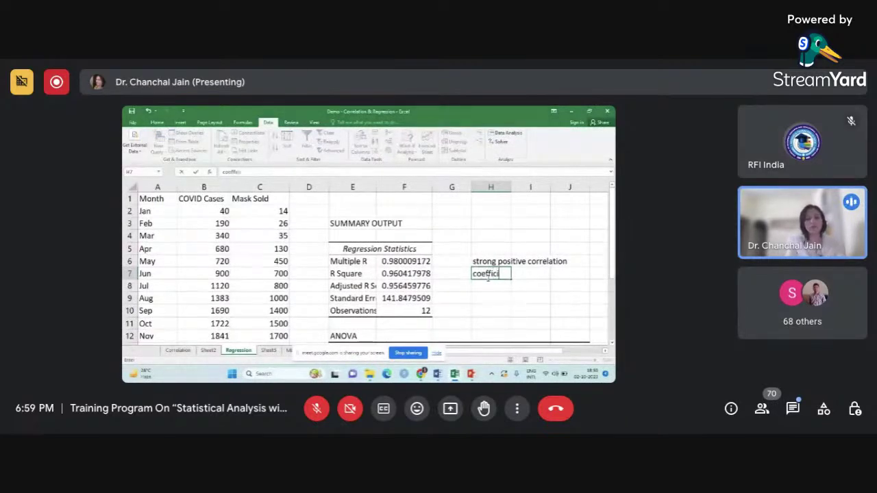
{"action": "type", "text": "ent of de"}
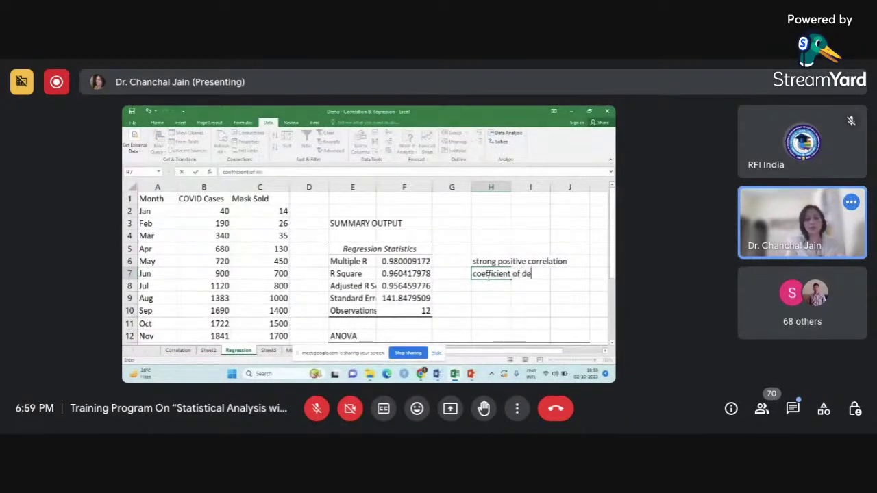
{"action": "type", "text": "termination"}
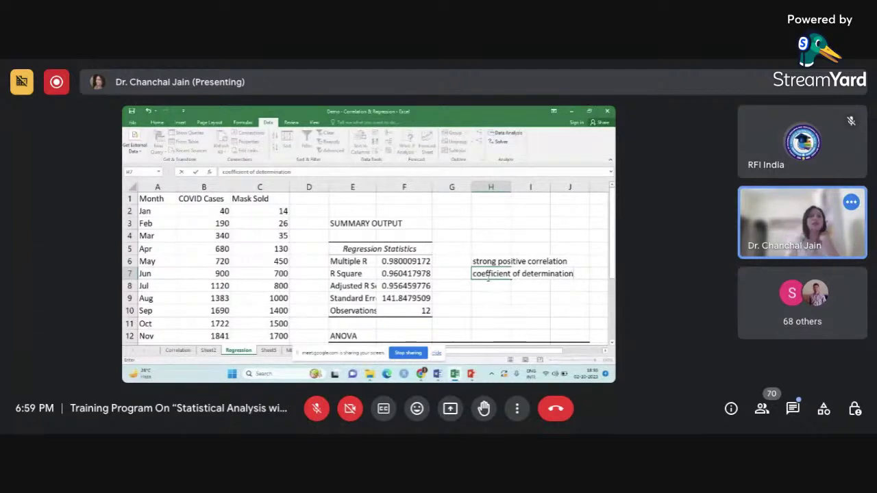
{"action": "left_click", "coordinate": [474, 287]}
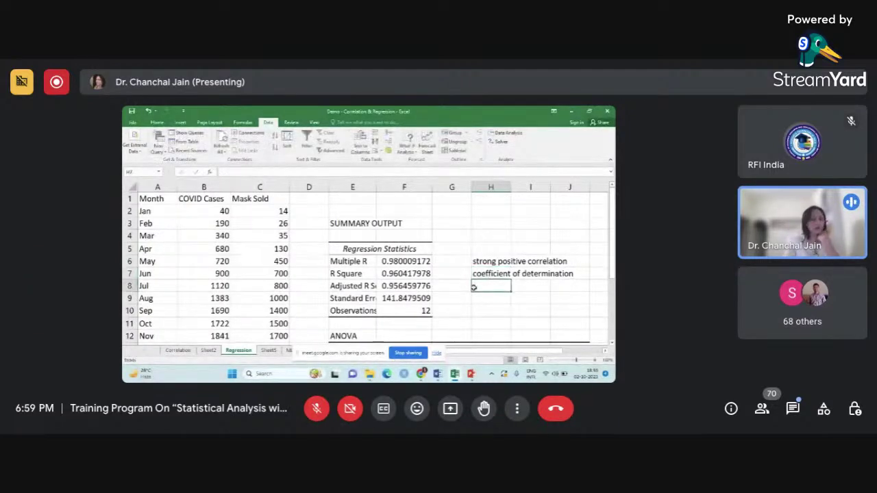
{"action": "left_click", "coordinate": [403, 274]}
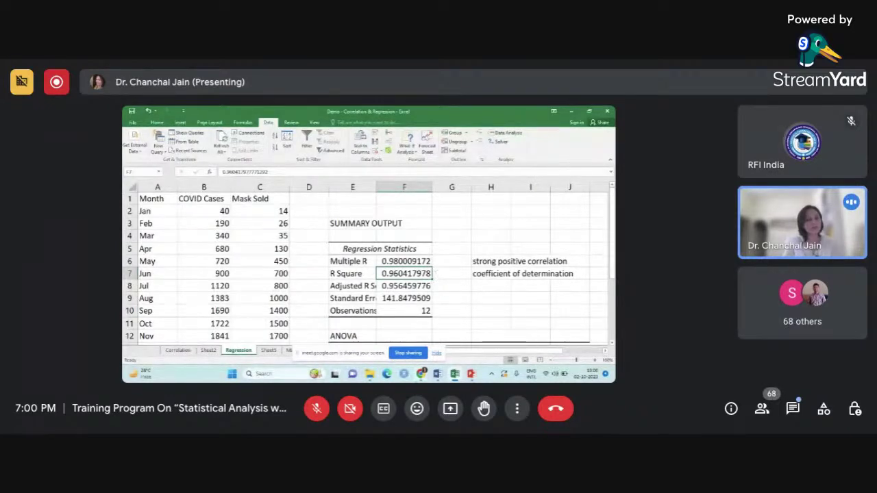
Step: Examine the t Stat, P-value and 95% confidence limits in the regression's coefficients table
{"action": "mouse_move", "coordinate": [421, 374]}
{"action": "mouse_move", "coordinate": [364, 356]}
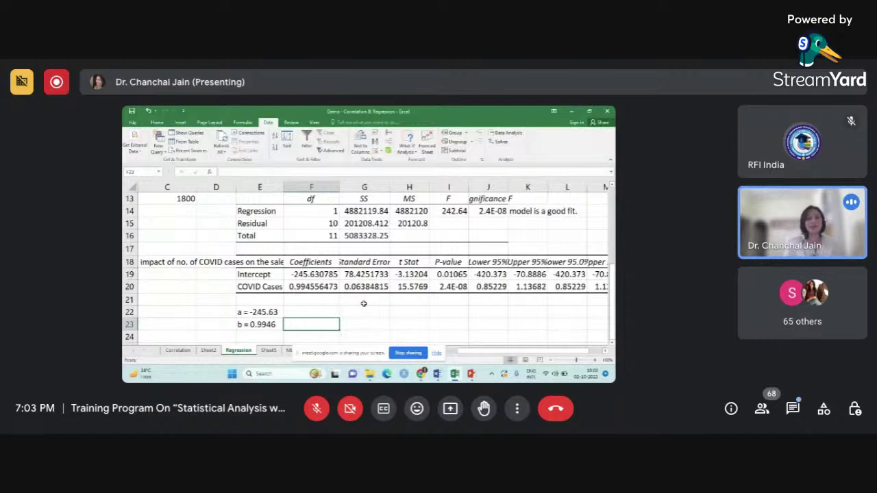
{"action": "scroll", "coordinate": [364, 303], "scroll_direction": "down", "scroll_amount": 1}
{"action": "left_click", "coordinate": [409, 250]}
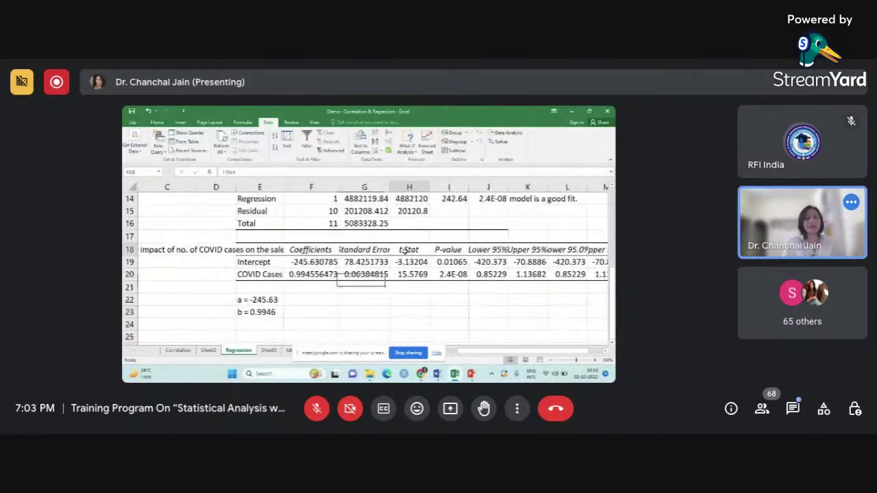
{"action": "left_click", "coordinate": [452, 252]}
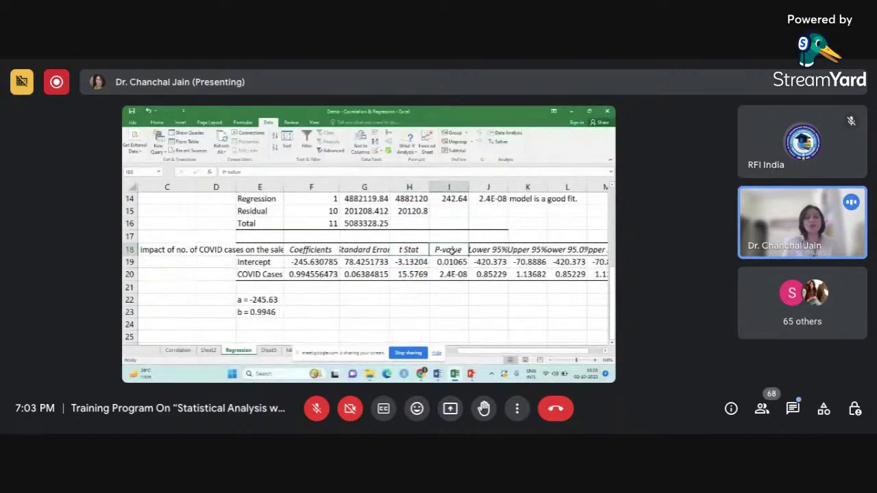
{"action": "scroll", "coordinate": [451, 251], "scroll_direction": "right", "scroll_amount": 2}
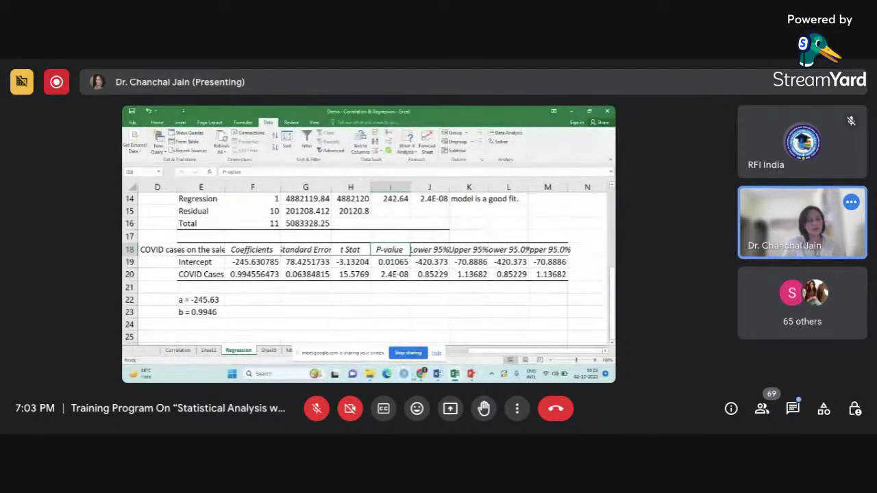
{"action": "mouse_move", "coordinate": [420, 374]}
{"action": "mouse_move", "coordinate": [376, 345]}
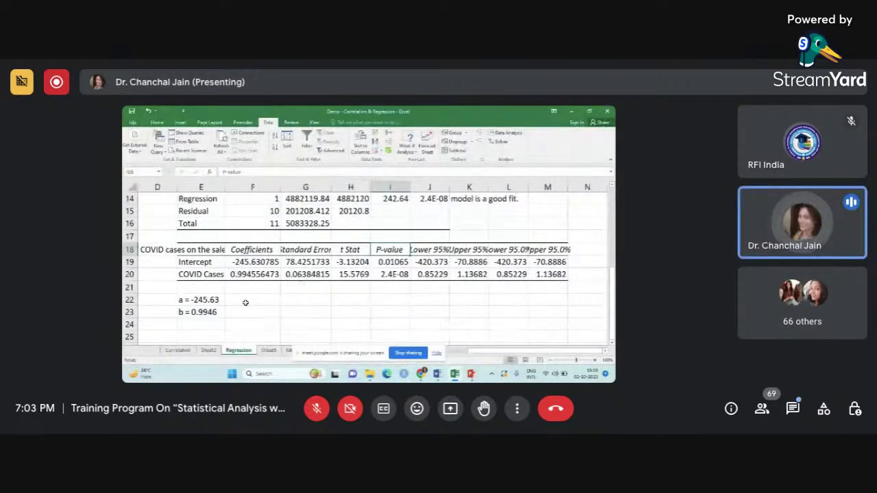
Step: Enter the general regression equation "Y = a + bX" in cell C24
{"action": "scroll", "coordinate": [245, 302], "scroll_direction": "left", "scroll_amount": 3}
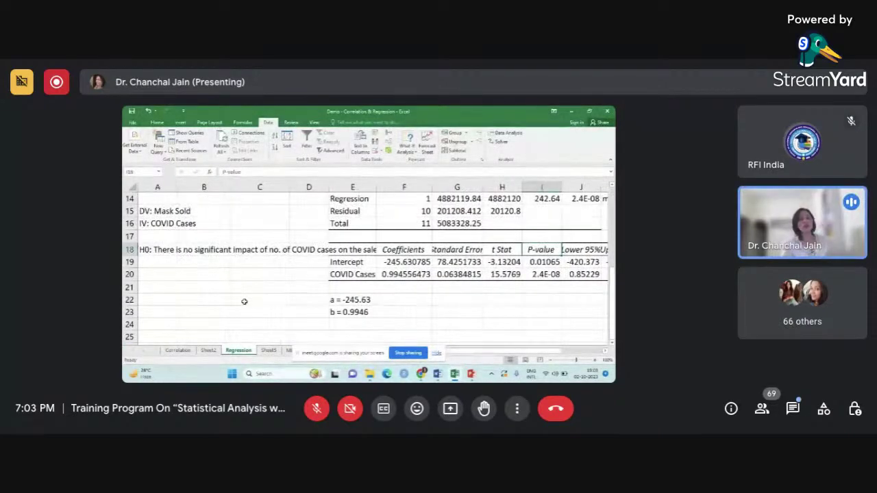
{"action": "scroll", "coordinate": [244, 301], "scroll_direction": "down", "scroll_amount": 1}
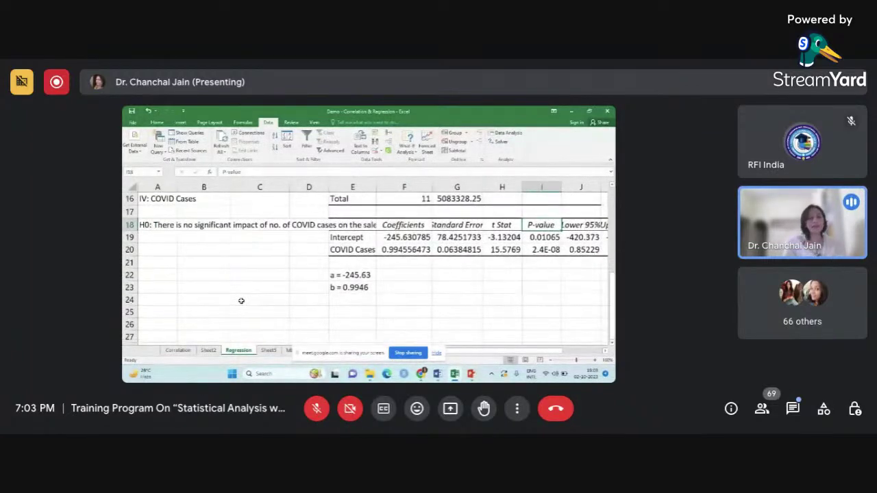
{"action": "left_click", "coordinate": [242, 301]}
{"action": "type", "text": "Y"}
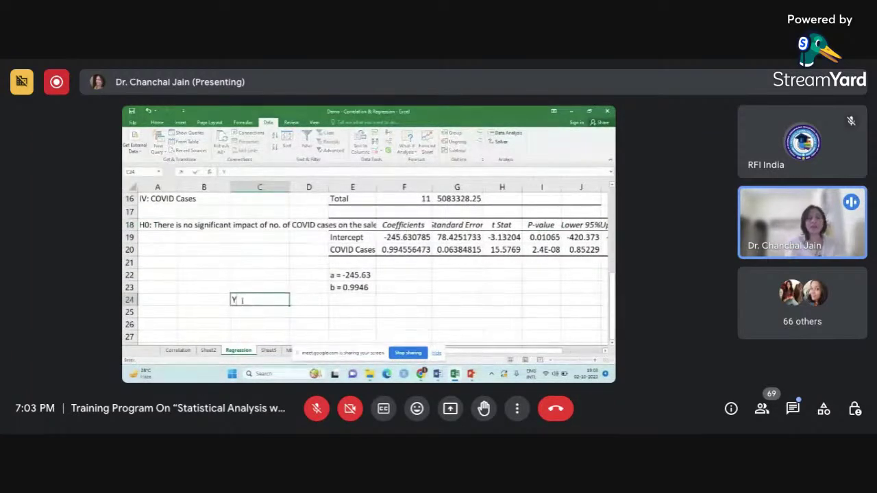
{"action": "type", "text": " = a +"}
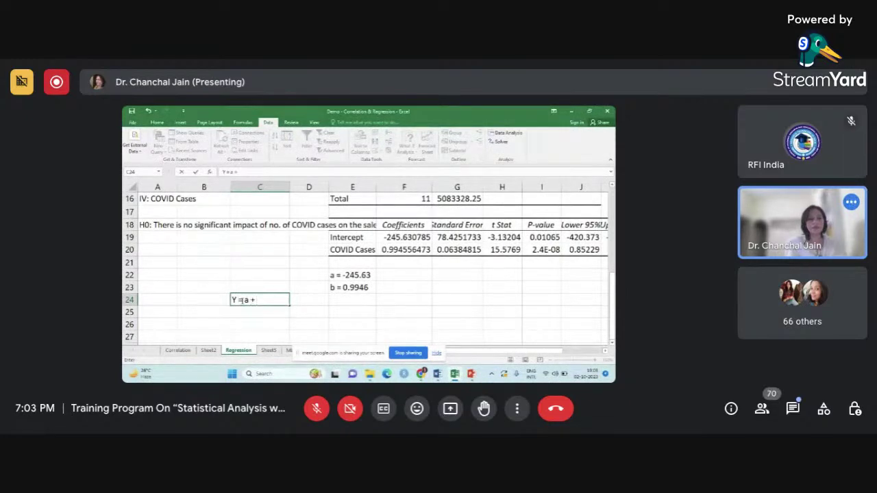
{"action": "type", "text": " bX"}
{"action": "key", "text": "Return"}
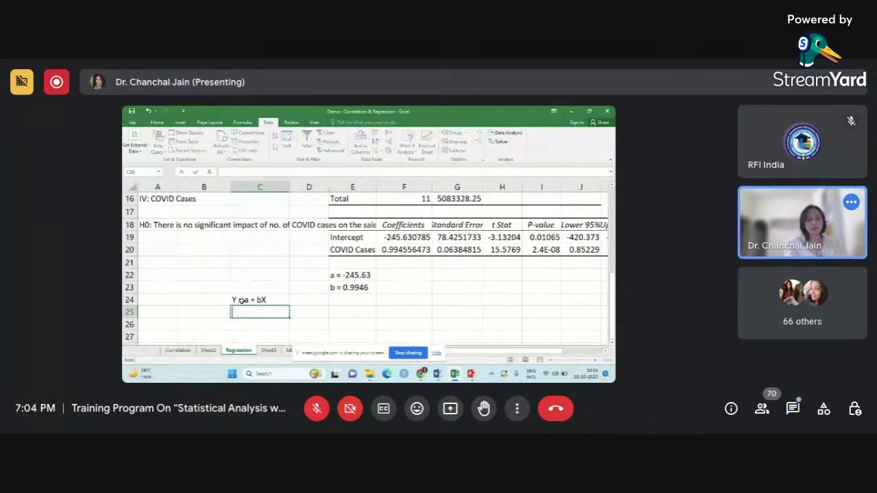
Step: Enter the fitted equation "sales of Mask = -245.63 + 0.9946 (No. of COVID Cases)" in cell C25
{"action": "type", "text": "sales of MS"}
{"action": "key", "text": "BackSpace"}
{"action": "key", "text": "BackSpace"}
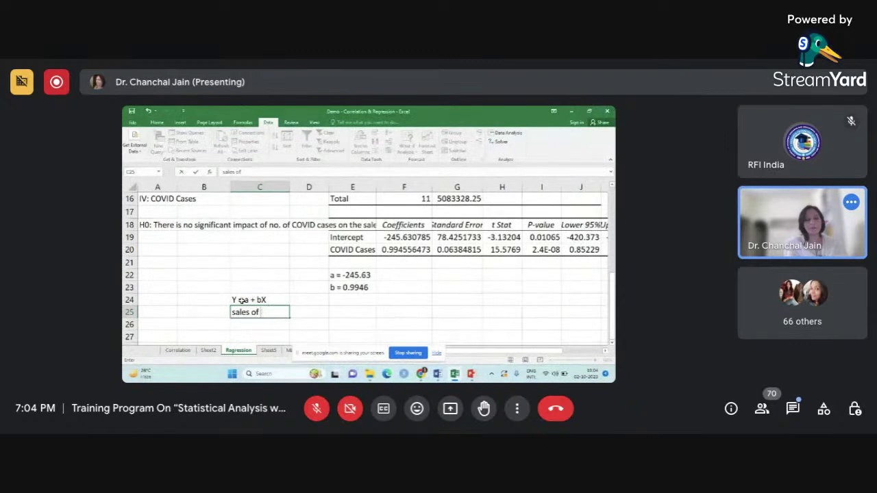
{"action": "type", "text": "Mask ="}
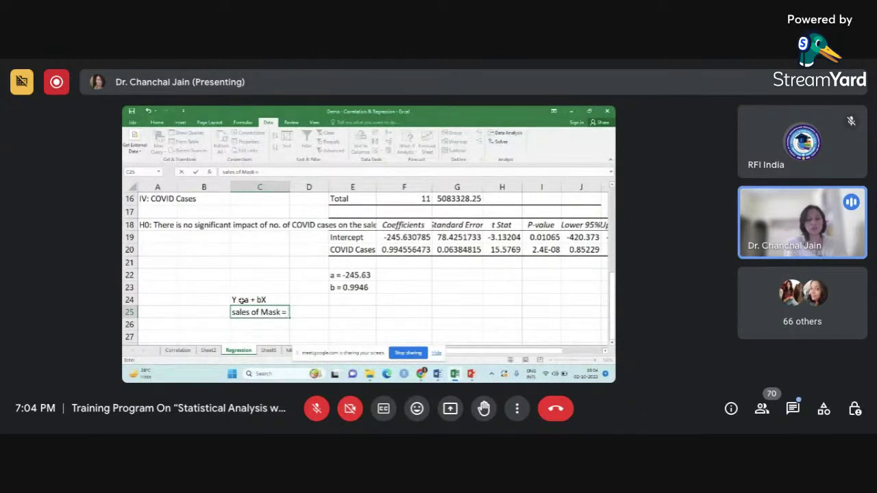
{"action": "type", "text": " -24"}
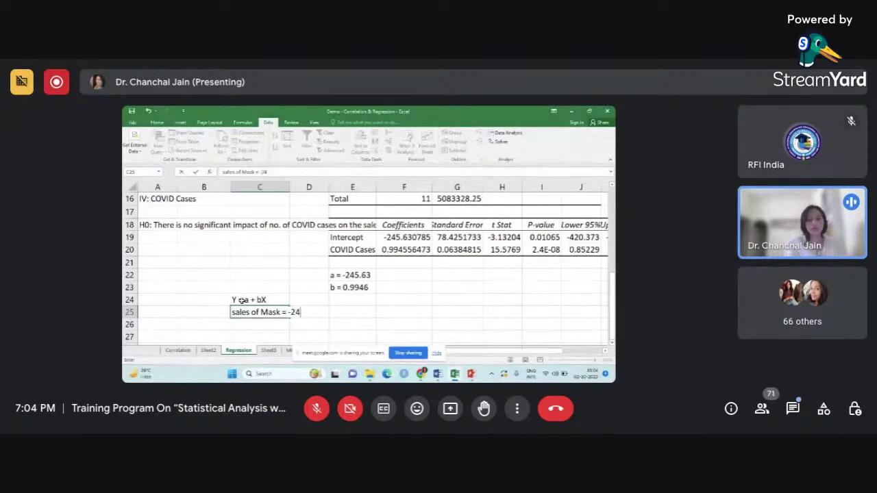
{"action": "type", "text": "5.63"}
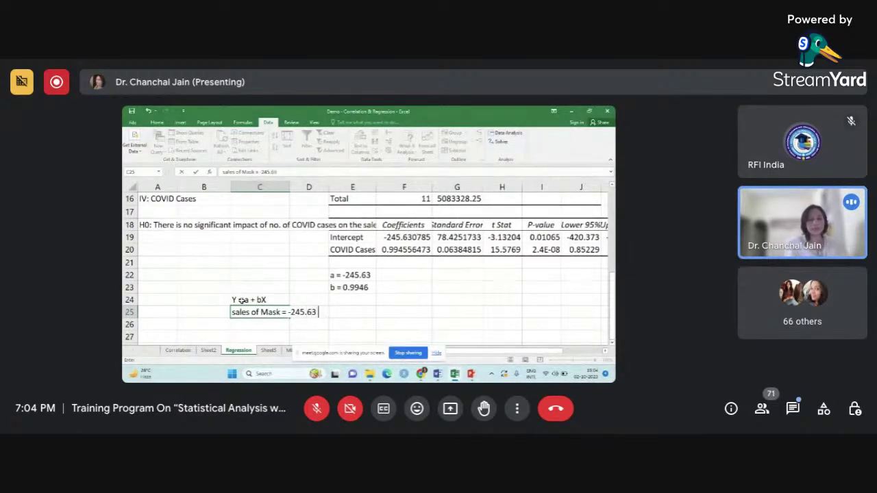
{"action": "type", "text": " +"}
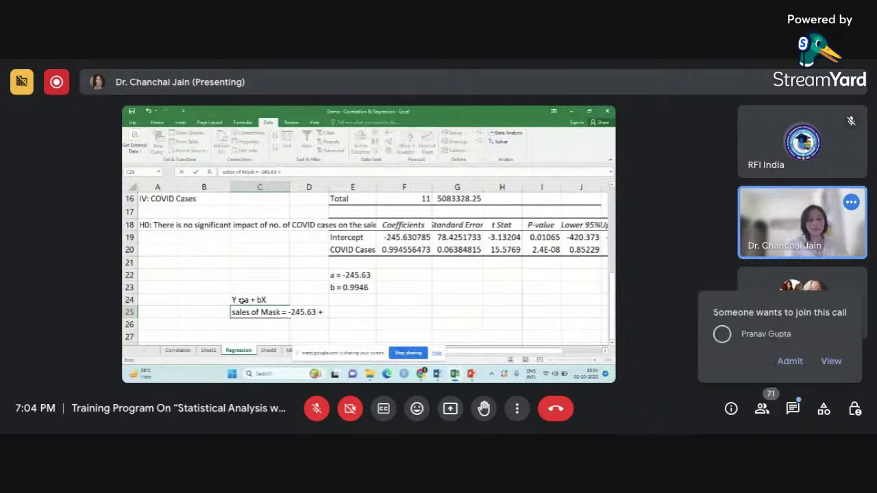
{"action": "type", "text": " 0."}
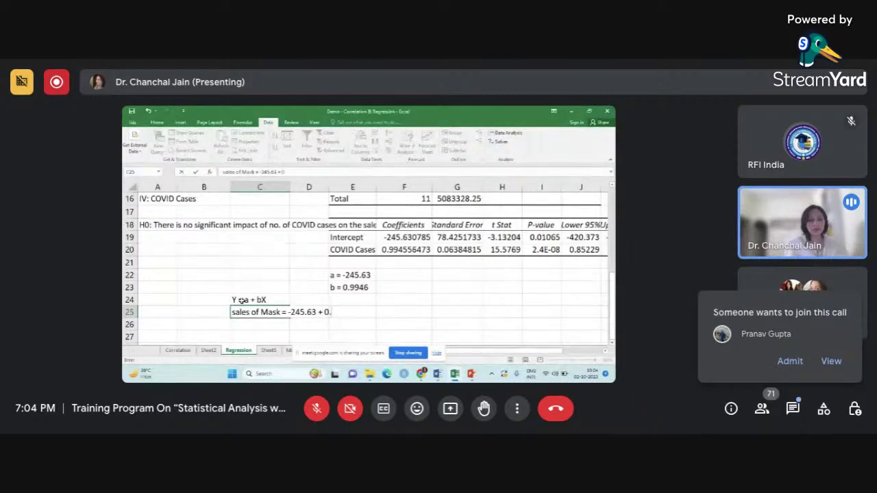
{"action": "type", "text": "9946"}
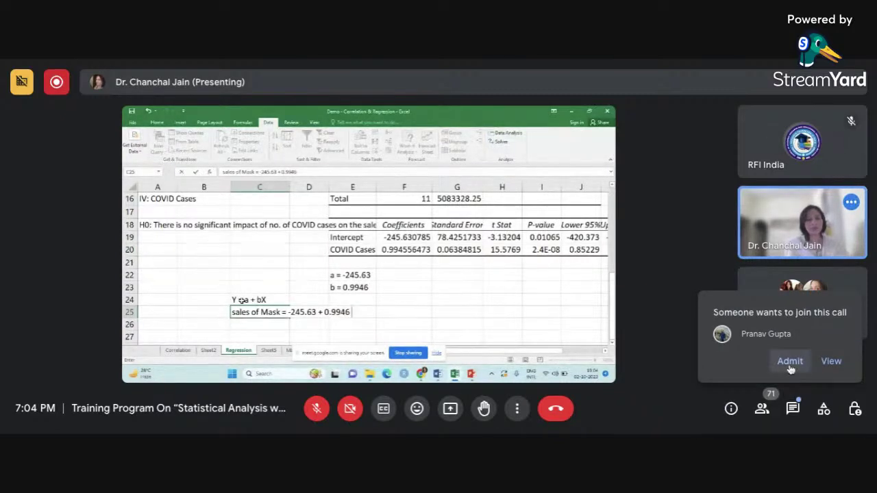
{"action": "left_click", "coordinate": [790, 362]}
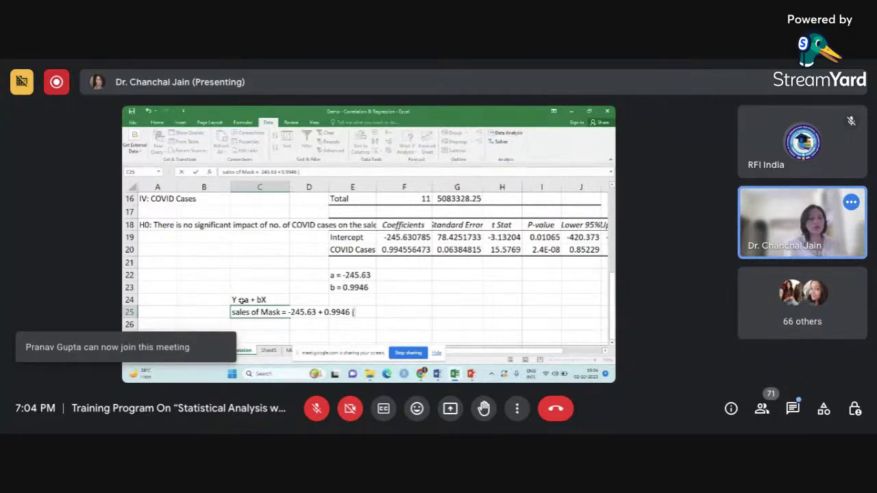
{"action": "type", "text": "(No. of CO"}
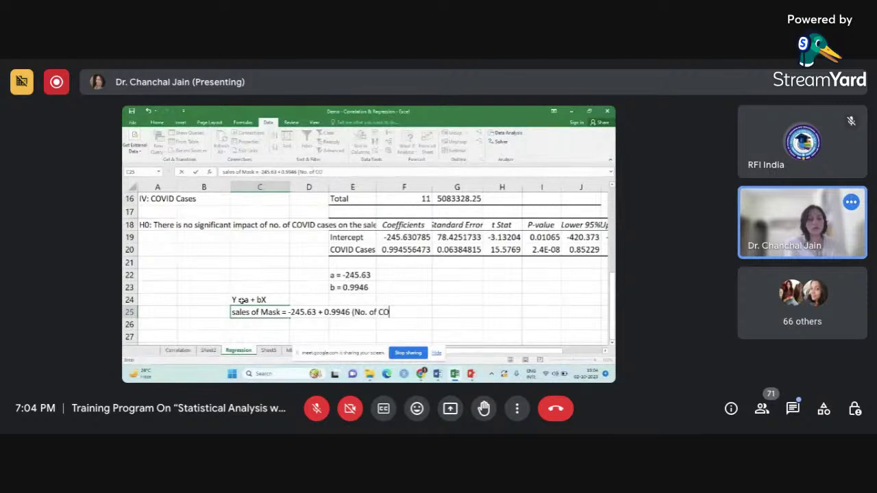
{"action": "type", "text": "VID Cas"}
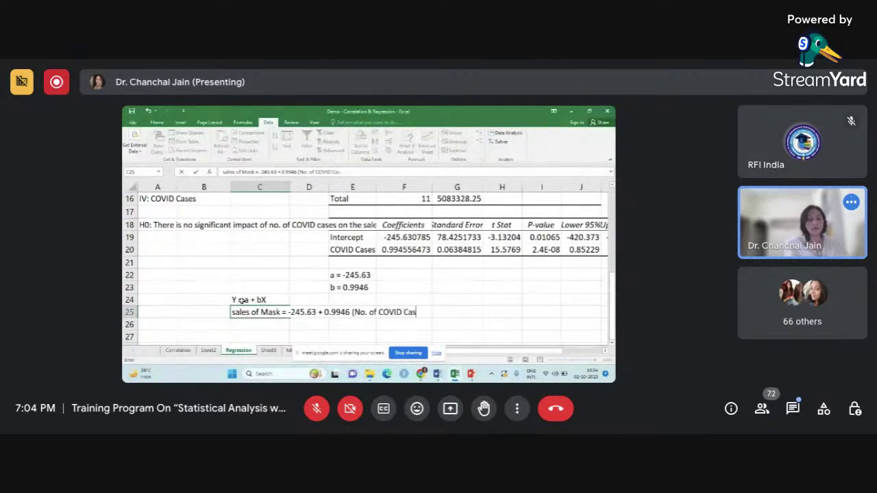
{"action": "type", "text": "es)"}
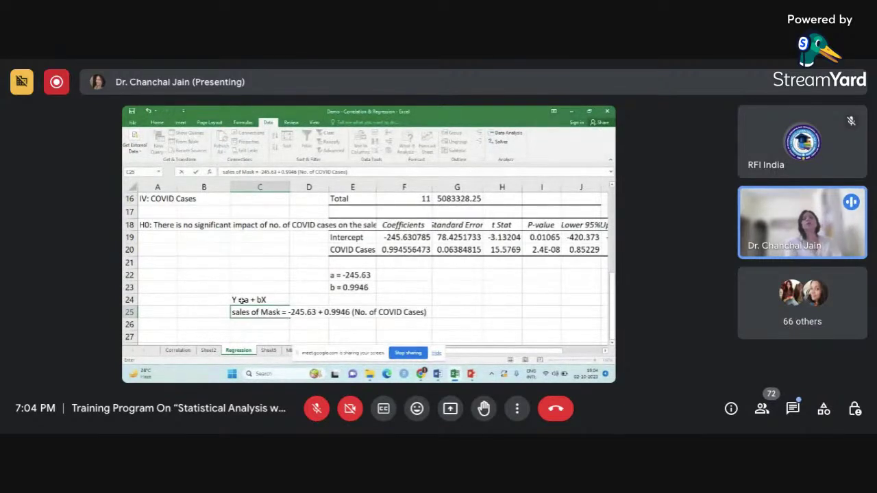
{"action": "left_click", "coordinate": [457, 312]}
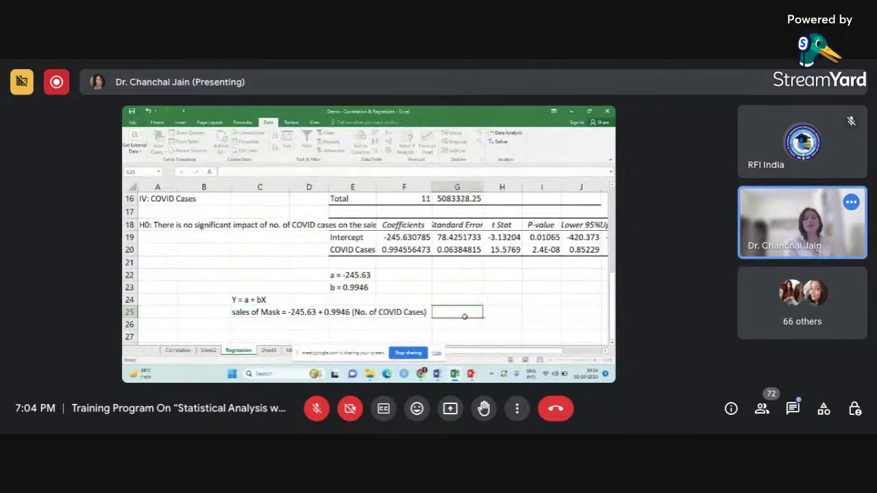
Step: Review the mask sales equation against the intercept and COVID Cases coefficients in the regression output
{"action": "left_click", "coordinate": [368, 311]}
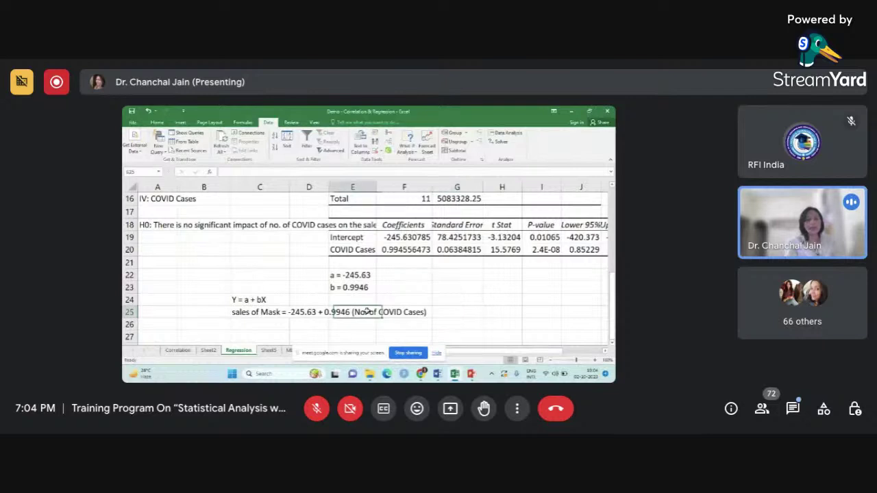
{"action": "left_click", "coordinate": [265, 310]}
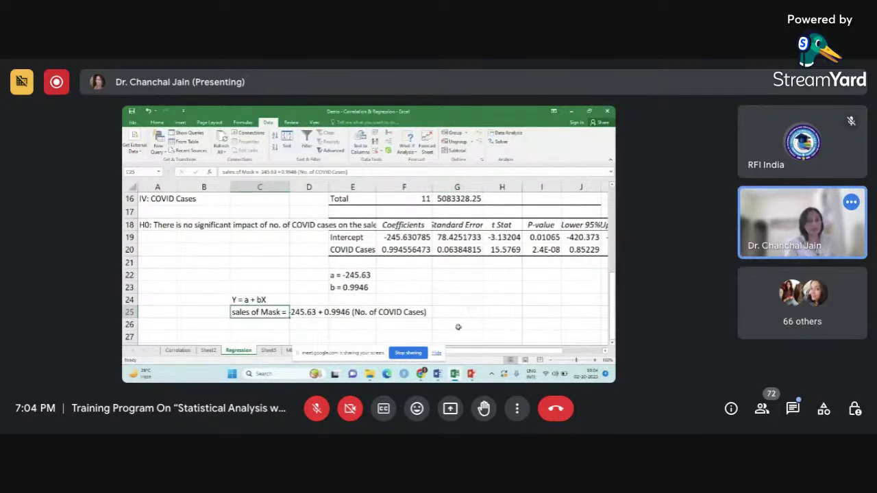
{"action": "scroll", "coordinate": [458, 327], "scroll_direction": "right", "scroll_amount": 1}
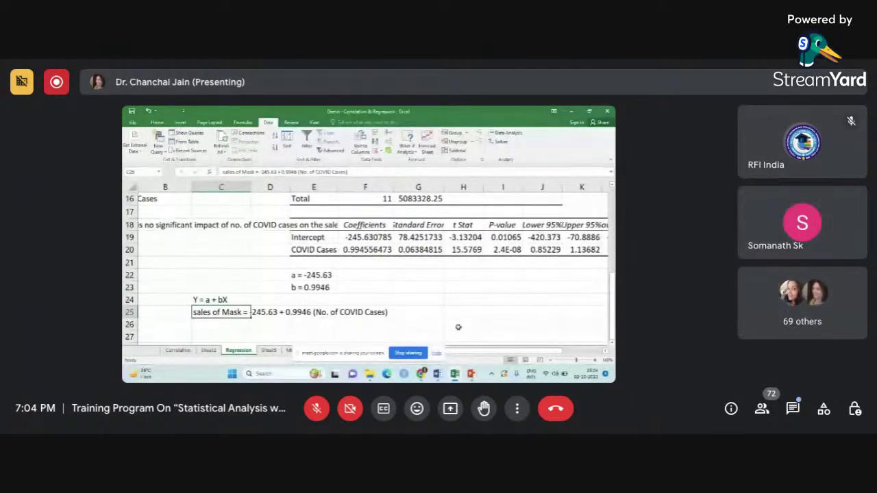
{"action": "scroll", "coordinate": [458, 327], "scroll_direction": "right", "scroll_amount": 1}
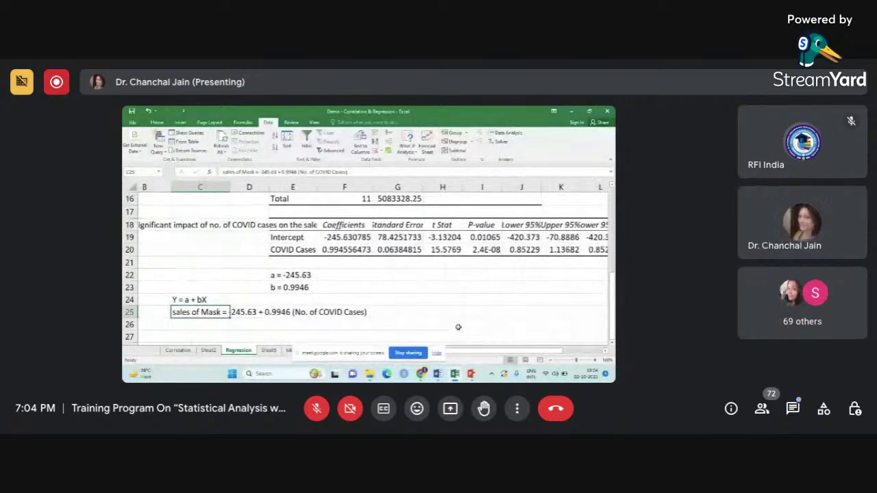
{"action": "scroll", "coordinate": [458, 327], "scroll_direction": "right", "scroll_amount": 1}
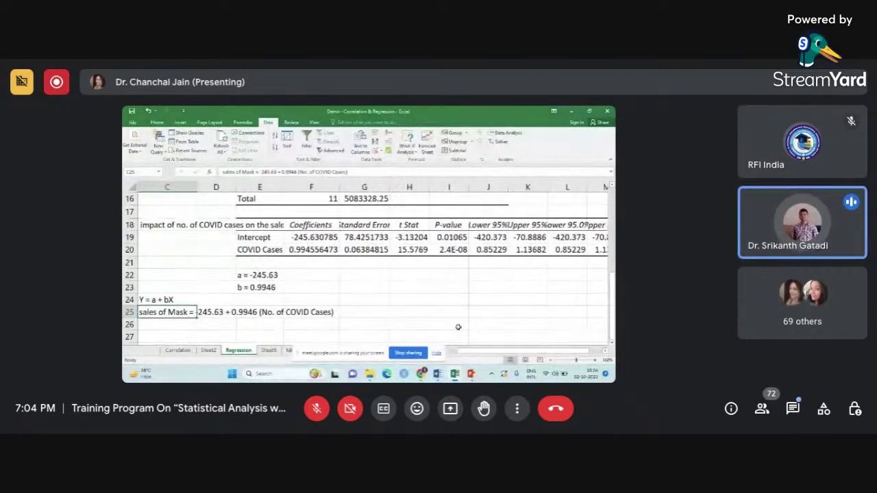
{"action": "scroll", "coordinate": [458, 327], "scroll_direction": "left", "scroll_amount": 1}
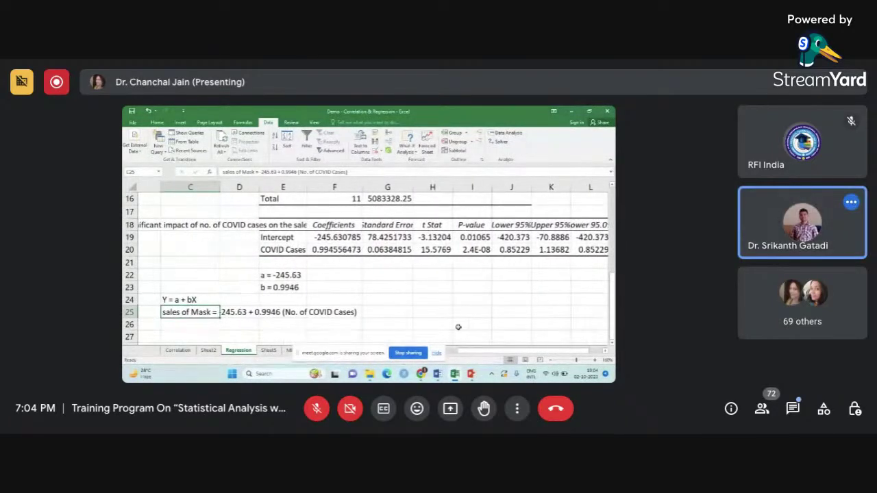
{"action": "scroll", "coordinate": [459, 327], "scroll_direction": "right", "scroll_amount": 1}
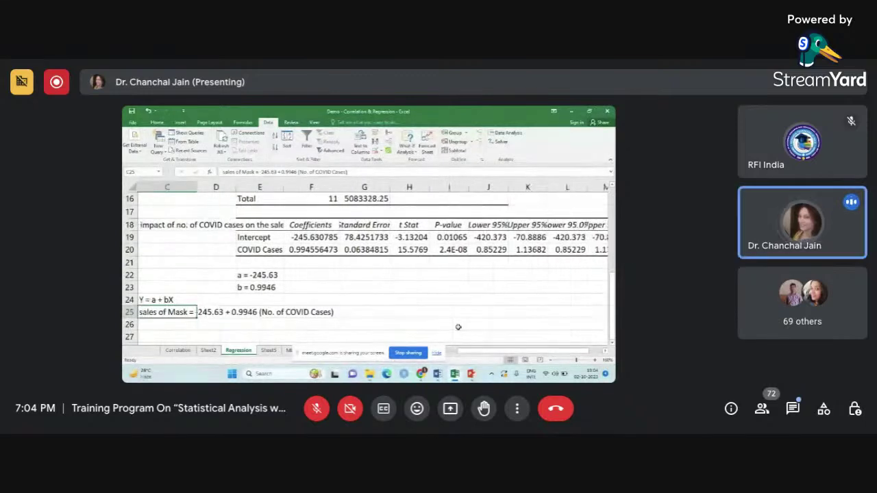
{"action": "left_click", "coordinate": [229, 324]}
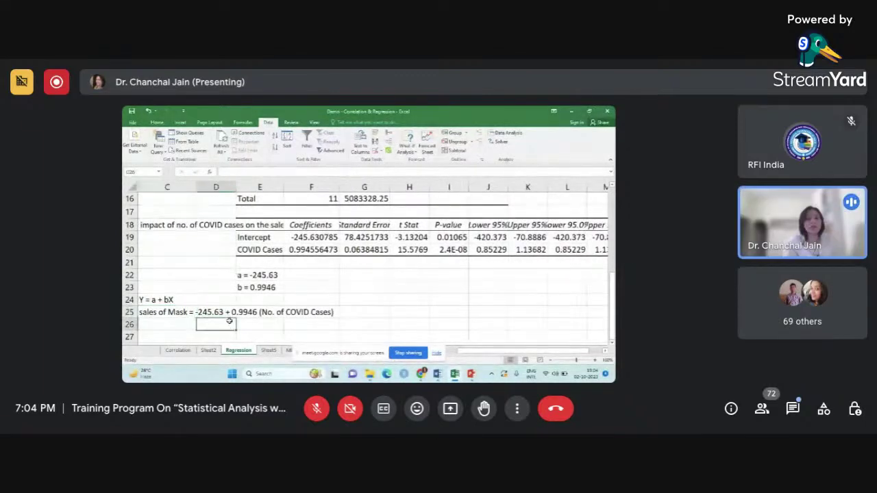
{"action": "scroll", "coordinate": [229, 322], "scroll_direction": "down", "scroll_amount": 2}
{"action": "scroll", "coordinate": [229, 319], "scroll_direction": "left", "scroll_amount": 2}
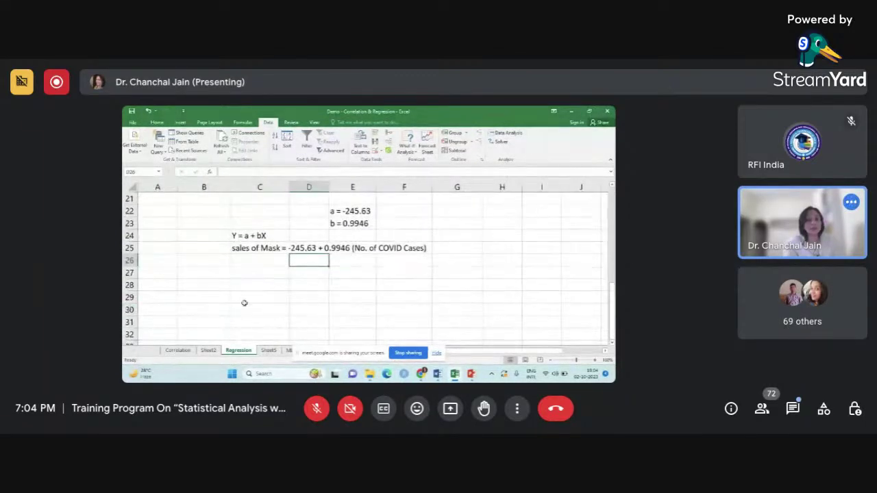
Step: Rerun the Regression analysis with the Residuals option enabled, overwriting the existing output range
{"action": "left_click", "coordinate": [514, 136]}
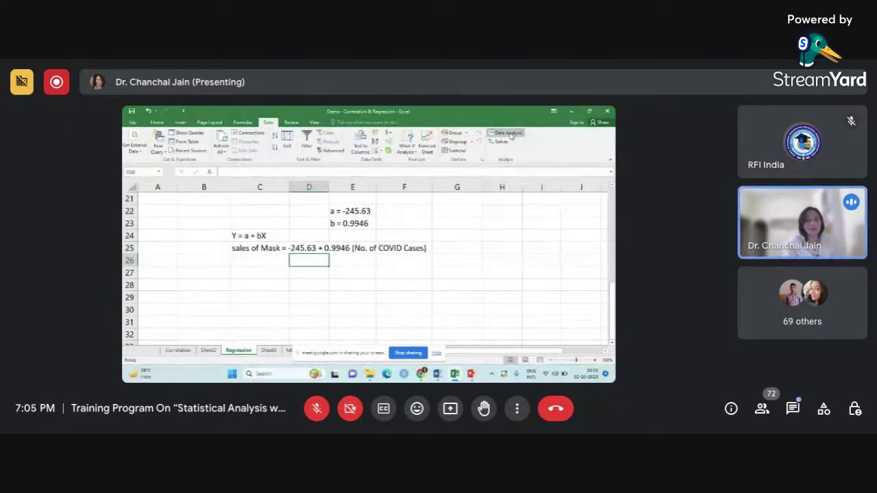
{"action": "left_click", "coordinate": [508, 173]}
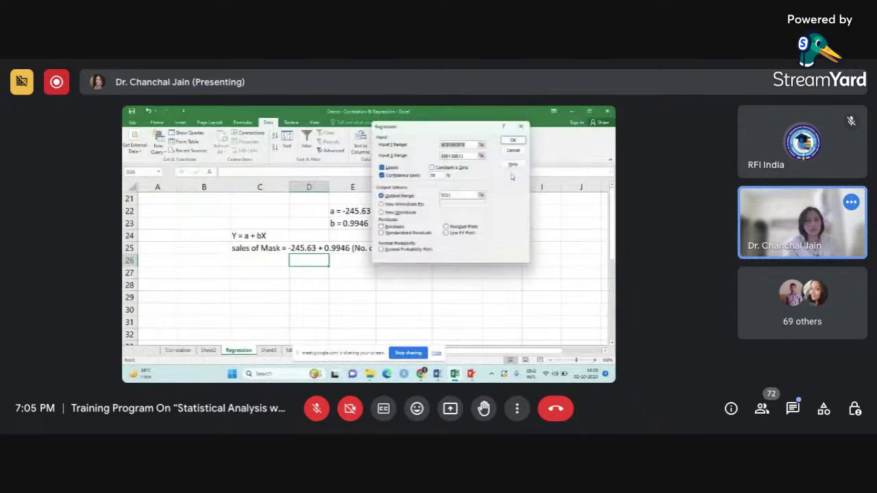
{"action": "left_click", "coordinate": [382, 226]}
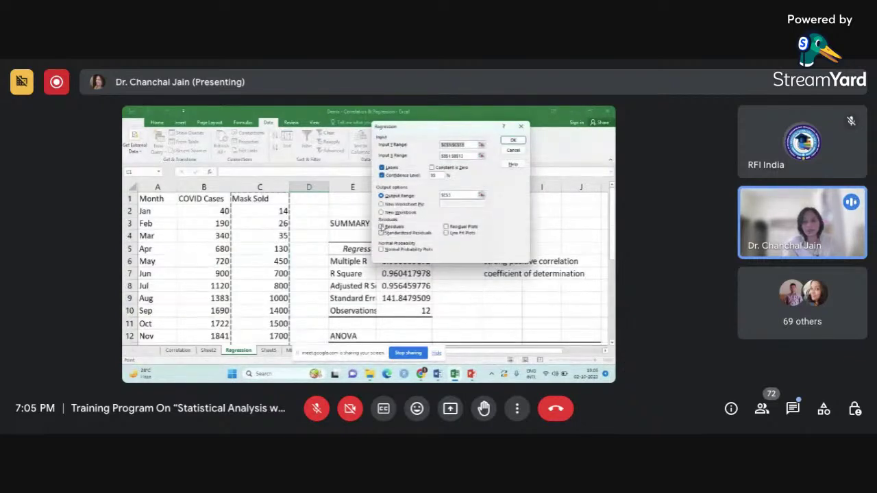
{"action": "left_click", "coordinate": [513, 140]}
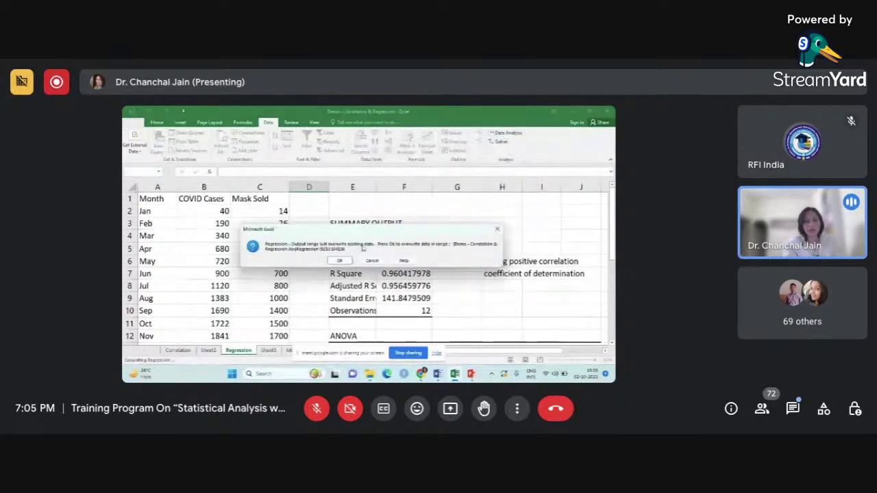
{"action": "left_click", "coordinate": [347, 261]}
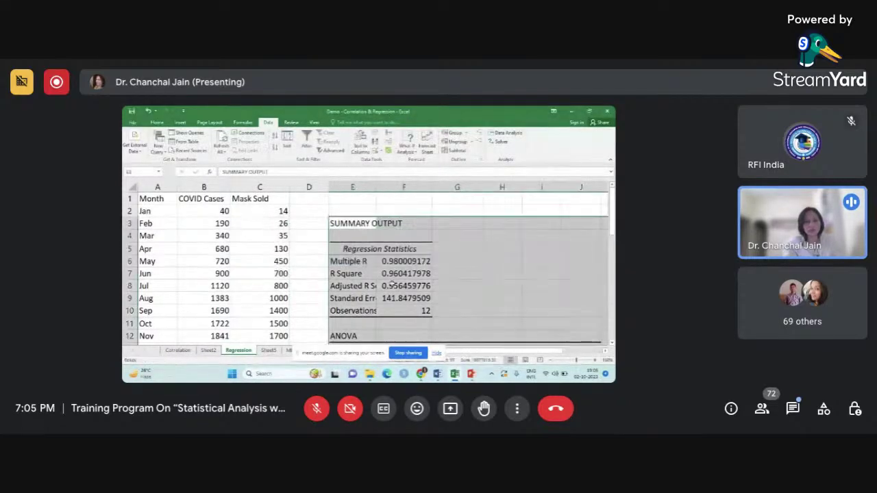
Step: Autofit column F to the Predicted Mask Sold heading and review the residual output table
{"action": "scroll", "coordinate": [392, 284], "scroll_direction": "down", "scroll_amount": 9}
{"action": "scroll", "coordinate": [399, 288], "scroll_direction": "up", "scroll_amount": 1}
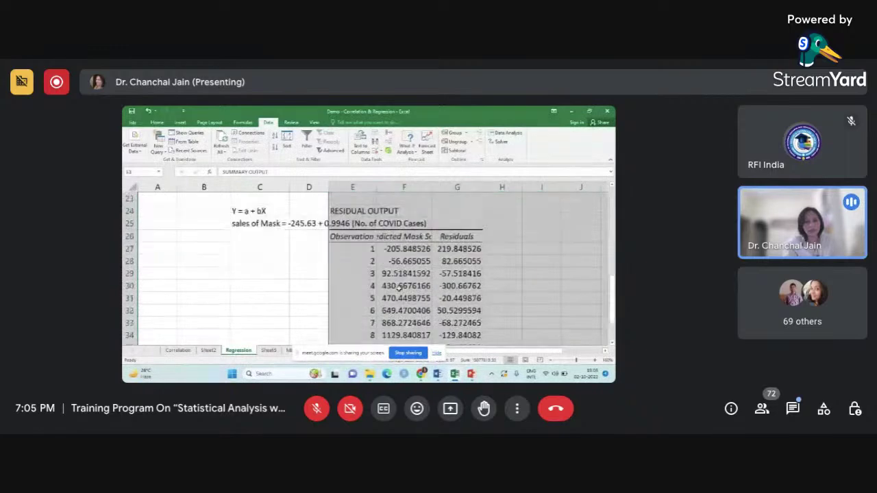
{"action": "right_click", "coordinate": [400, 287]}
{"action": "key", "text": "Escape"}
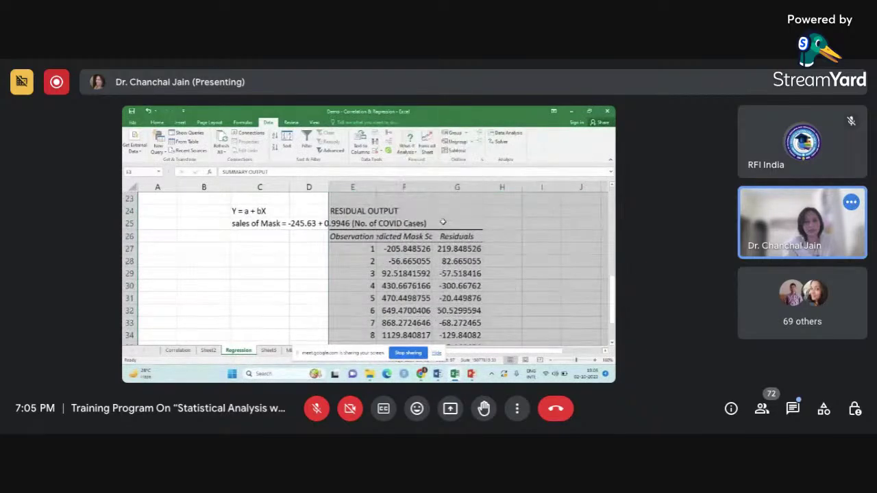
{"action": "double_click", "coordinate": [432, 185]}
{"action": "scroll", "coordinate": [445, 241], "scroll_direction": "down", "scroll_amount": 3}
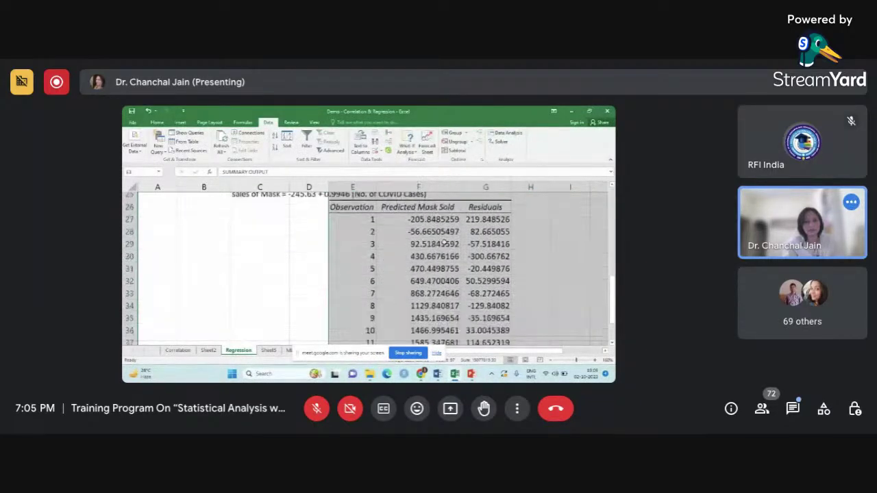
{"action": "scroll", "coordinate": [445, 241], "scroll_direction": "up", "scroll_amount": 3}
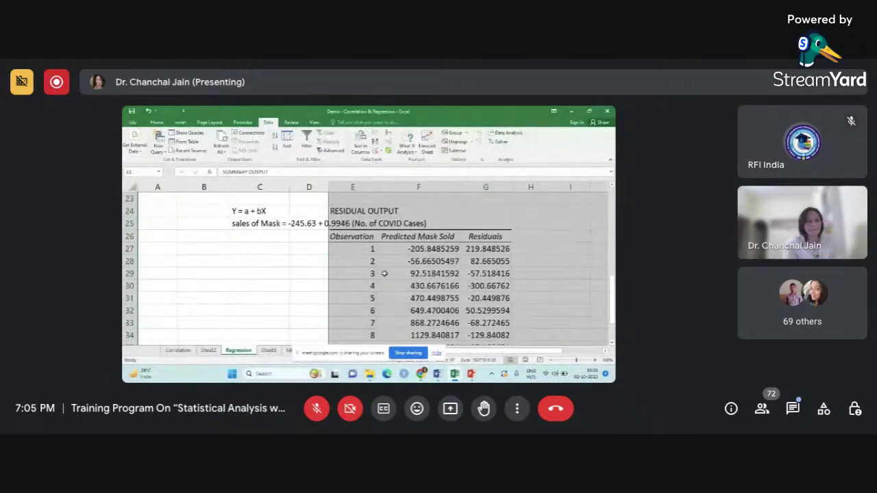
Step: Review the COVID Cases and Mask Sold data alongside the regression summary statistics at the start of the Regression sheet
{"action": "scroll", "coordinate": [289, 244], "scroll_direction": "up", "scroll_amount": 3}
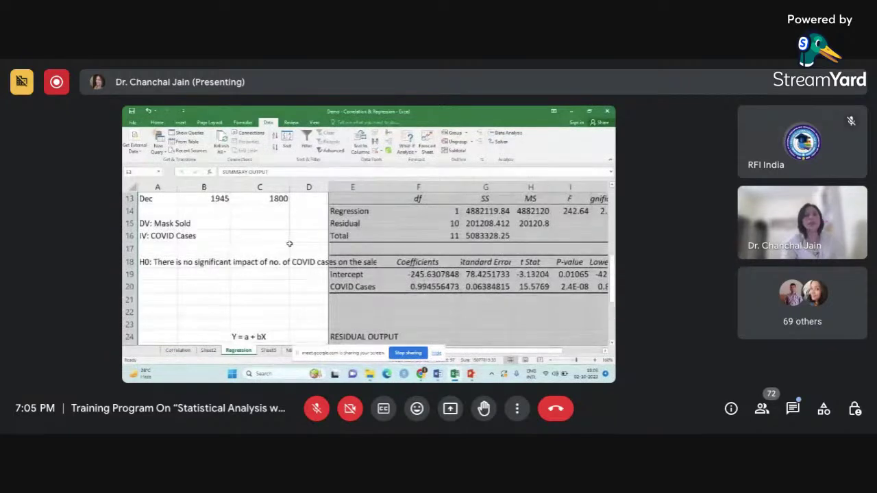
{"action": "scroll", "coordinate": [290, 244], "scroll_direction": "up", "scroll_amount": 3}
{"action": "scroll", "coordinate": [290, 244], "scroll_direction": "up", "scroll_amount": 1}
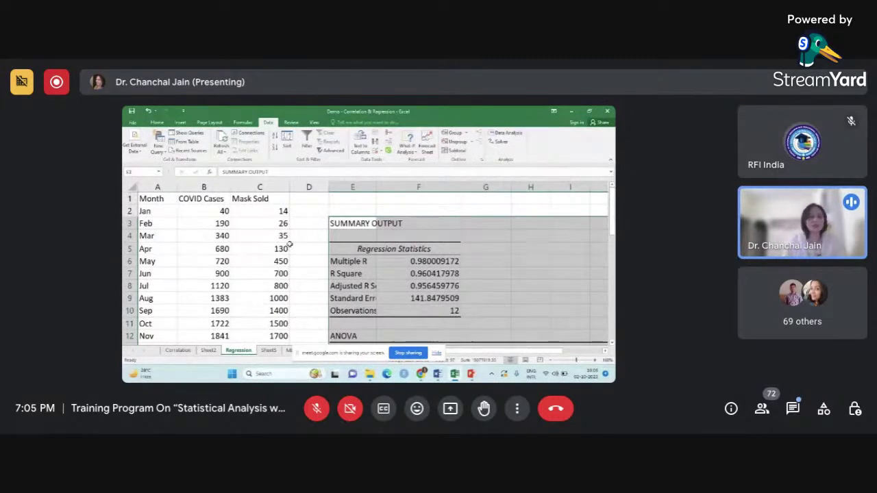
{"action": "left_click", "coordinate": [487, 283]}
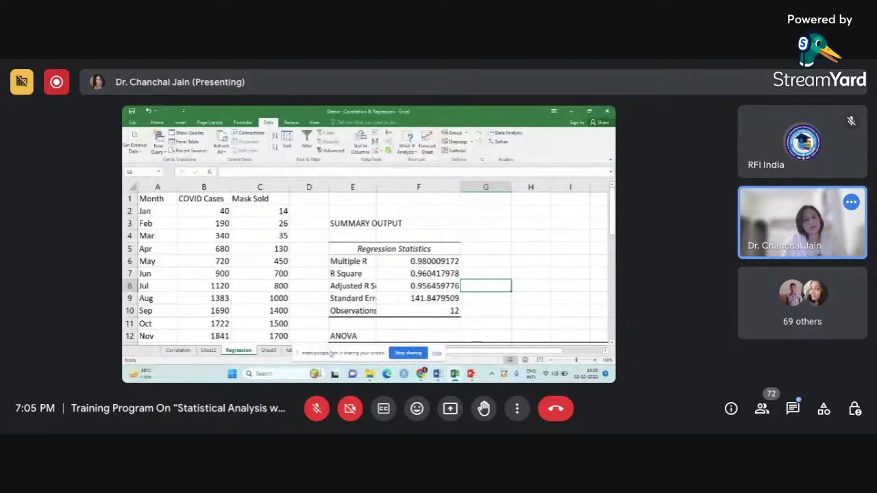
Step: Move the screen-sharing bar clear of the sheet tabs and snip a screenshot region of the Regression worksheet
{"action": "left_click_drag", "start_coordinate": [331, 353], "coordinate": [361, 114]}
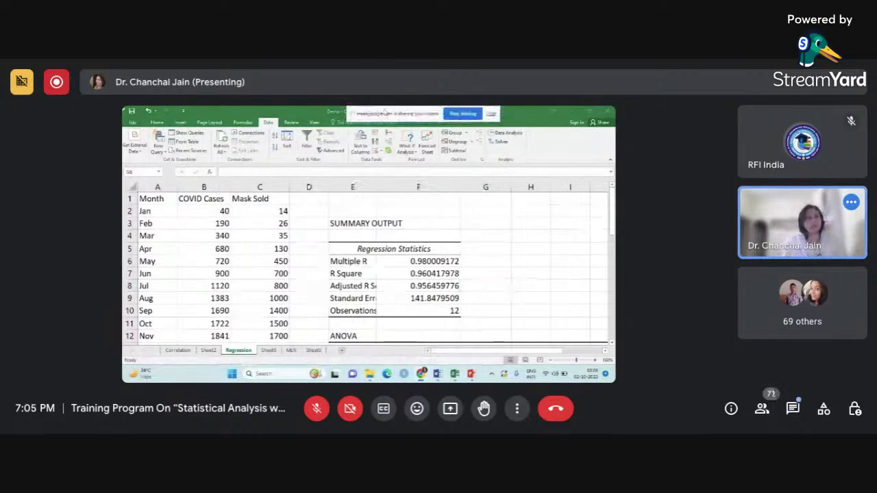
{"action": "key", "text": "super+shift+s"}
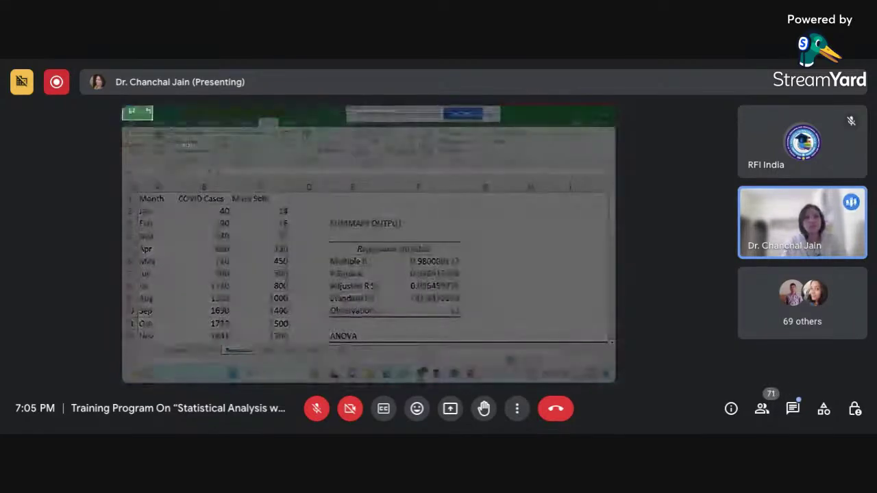
{"action": "left_click_drag", "start_coordinate": [123, 107], "coordinate": [418, 333]}
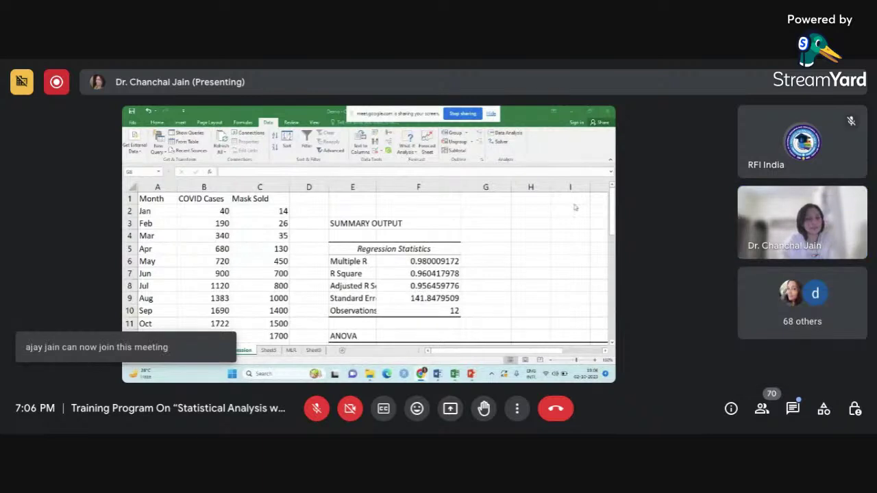
{"action": "left_click", "coordinate": [486, 285]}
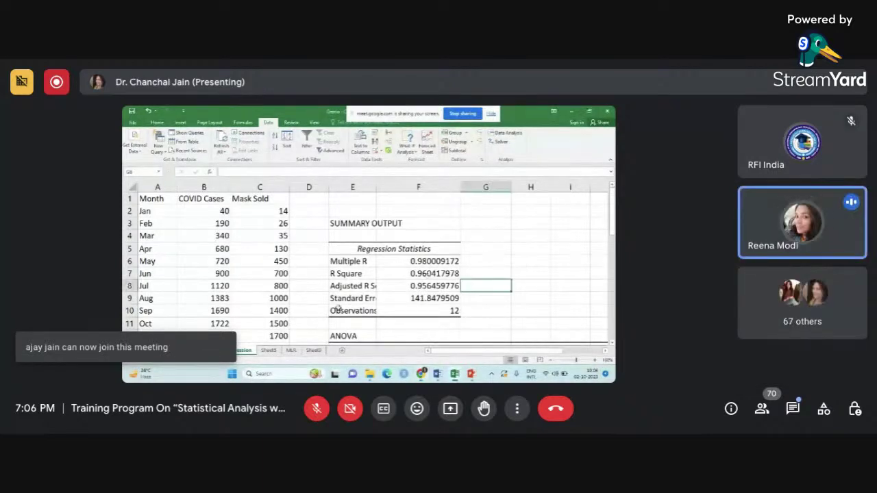
Step: Open the MLR worksheet, enlarge its data table, and examine the Y, X2 and X1 variable columns
{"action": "left_click", "coordinate": [292, 351]}
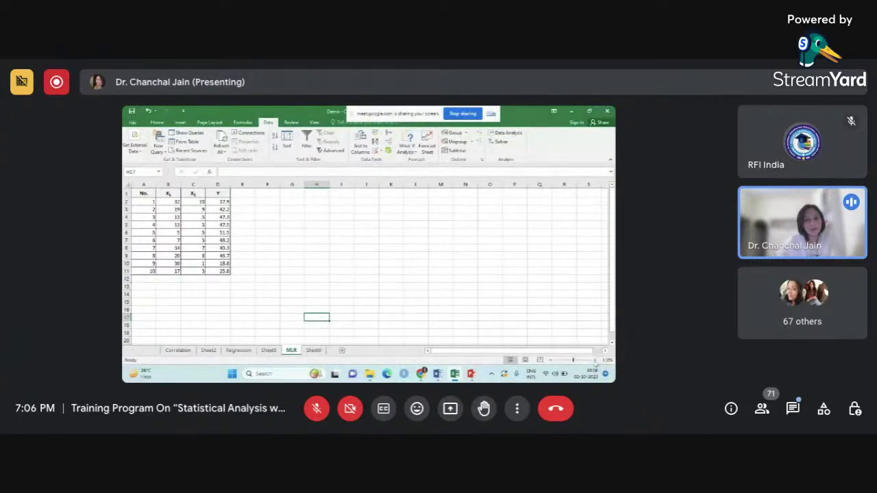
{"action": "left_click", "coordinate": [597, 362]}
{"action": "scroll", "coordinate": [394, 281], "scroll_direction": "up", "scroll_amount": 2}
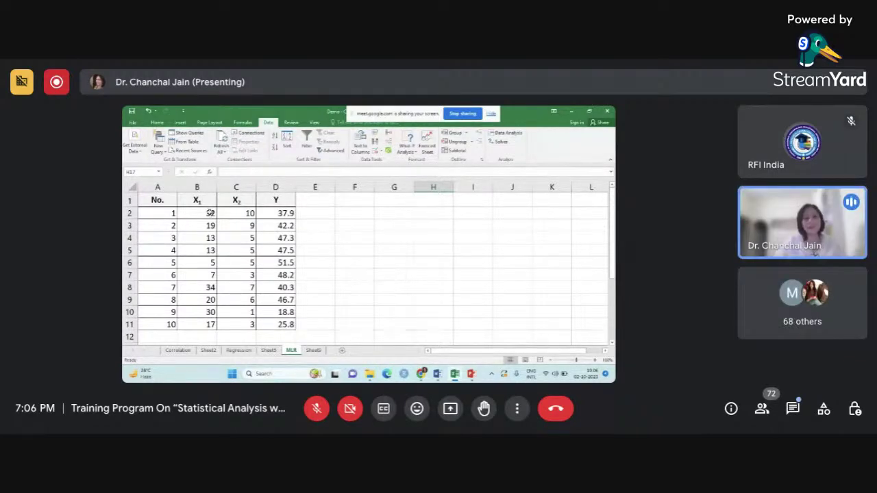
{"action": "left_click", "coordinate": [280, 200]}
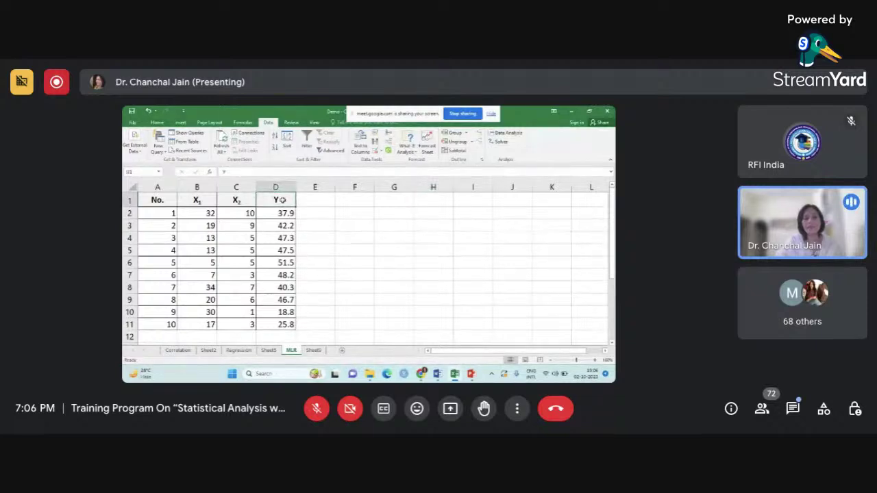
{"action": "left_click", "coordinate": [245, 202]}
{"action": "left_click", "coordinate": [204, 199]}
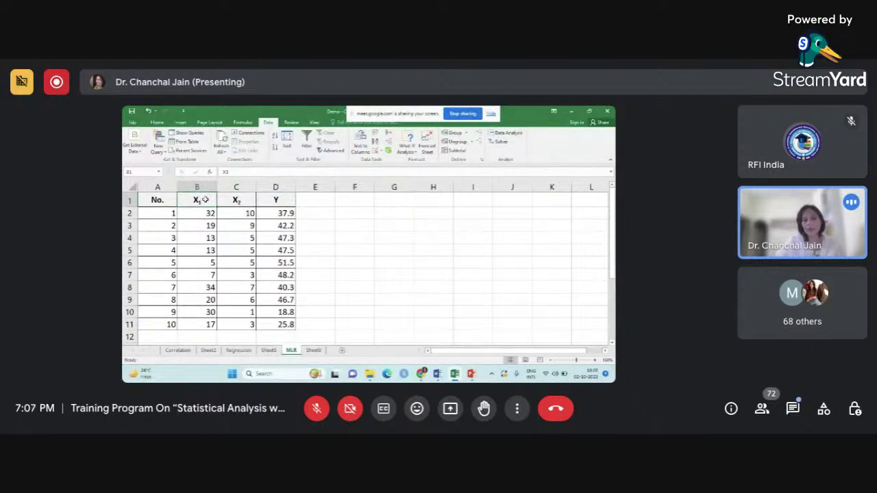
{"action": "left_click", "coordinate": [280, 200]}
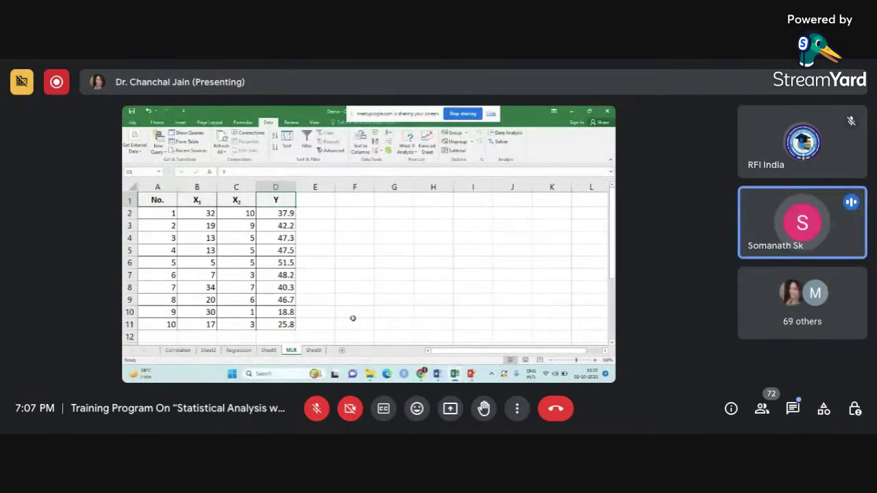
Step: Enter the null hypothesis "H0: There is no significant impace of X1 on Y." in cell A14
{"action": "scroll", "coordinate": [352, 318], "scroll_direction": "down", "scroll_amount": 2}
{"action": "left_click", "coordinate": [165, 299]}
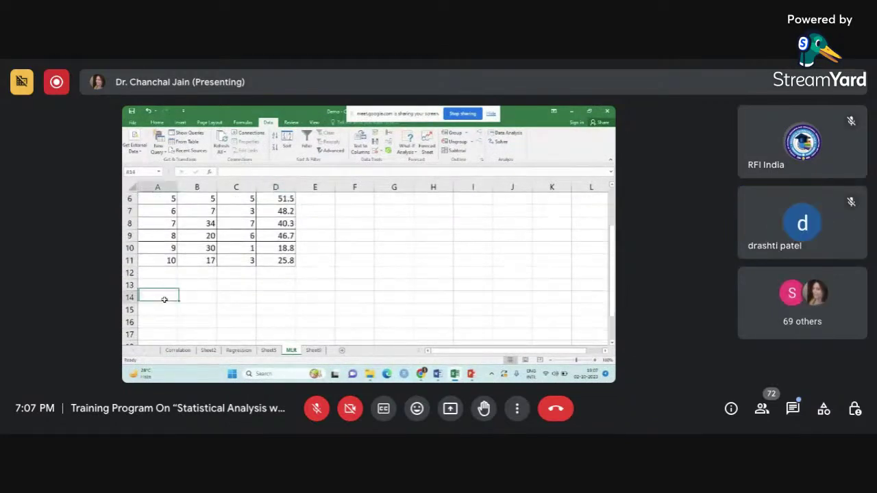
{"action": "type", "text": "H"}
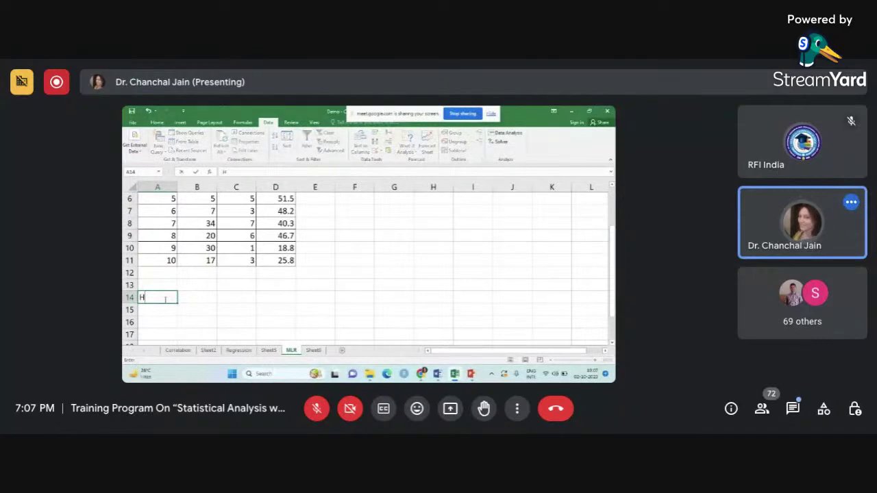
{"action": "type", "text": "0: Th"}
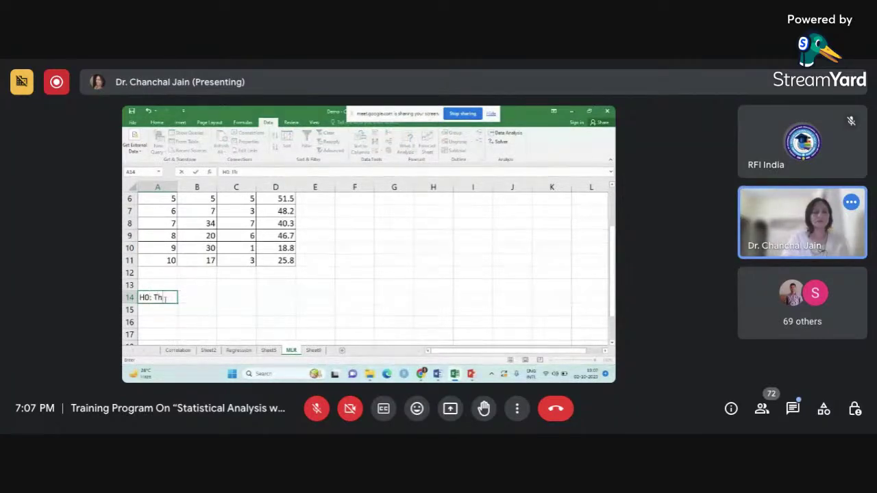
{"action": "type", "text": "ere is no"}
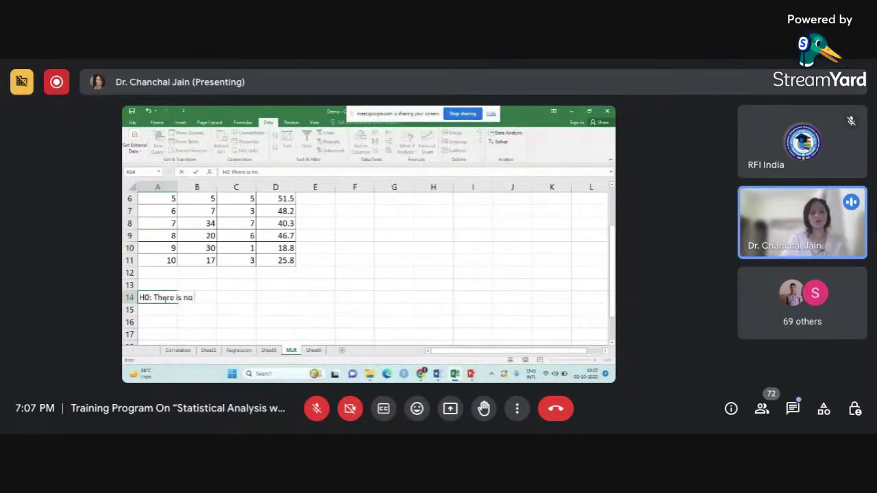
{"action": "type", "text": " signi"}
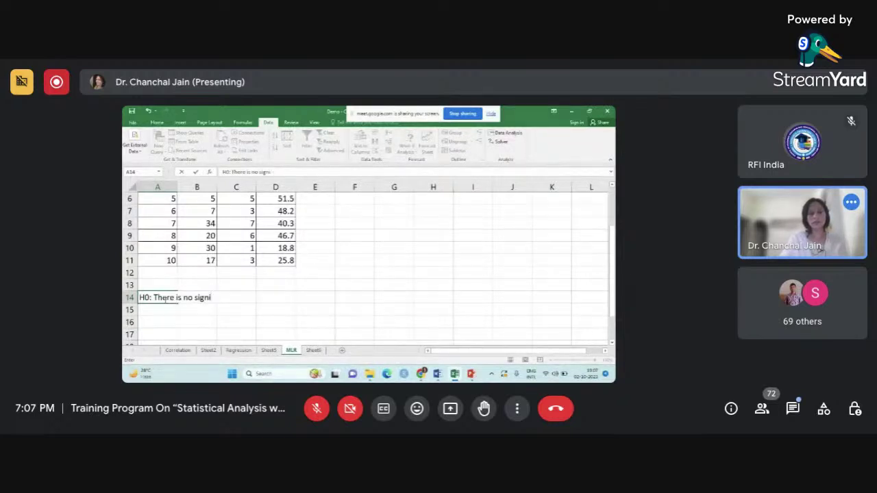
{"action": "type", "text": "fi"}
{"action": "type", "text": "cant impa"}
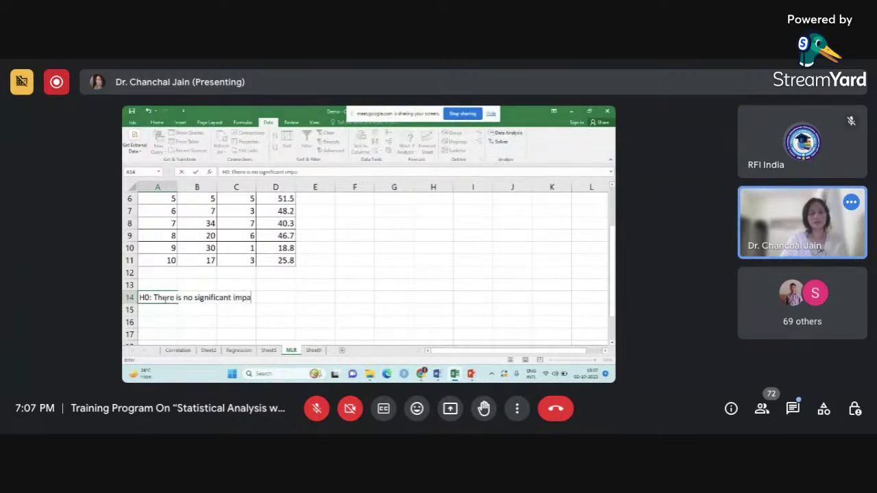
{"action": "type", "text": "ct of X1"}
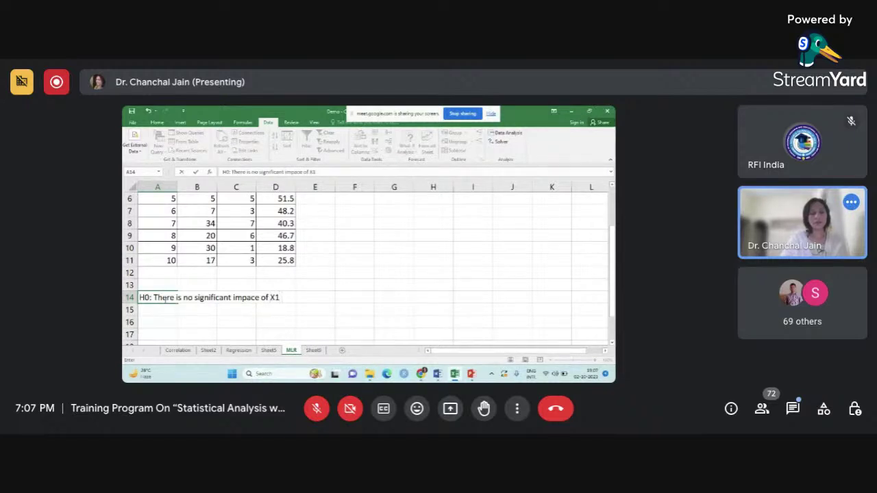
{"action": "type", "text": " on Y."}
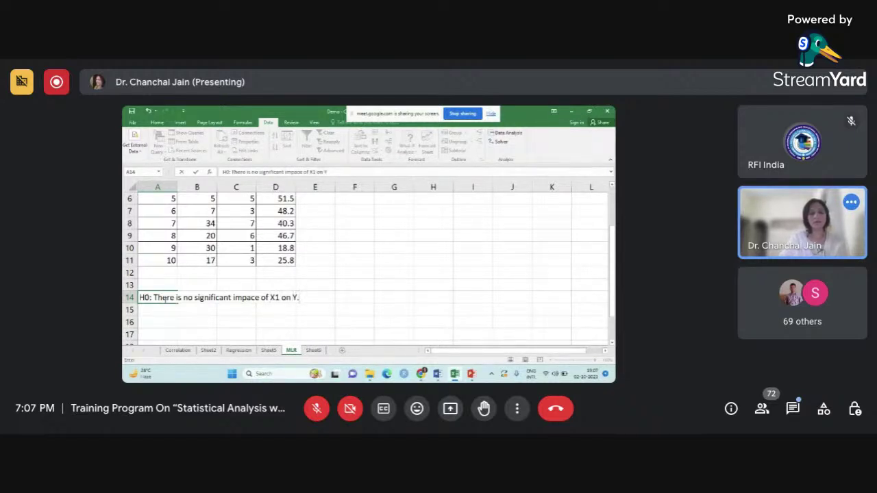
{"action": "key", "text": "Return"}
Step: Copy the A14 hypothesis into cell A15 and change X1 to X2 in the copy
{"action": "key", "text": "ctrl+d"}
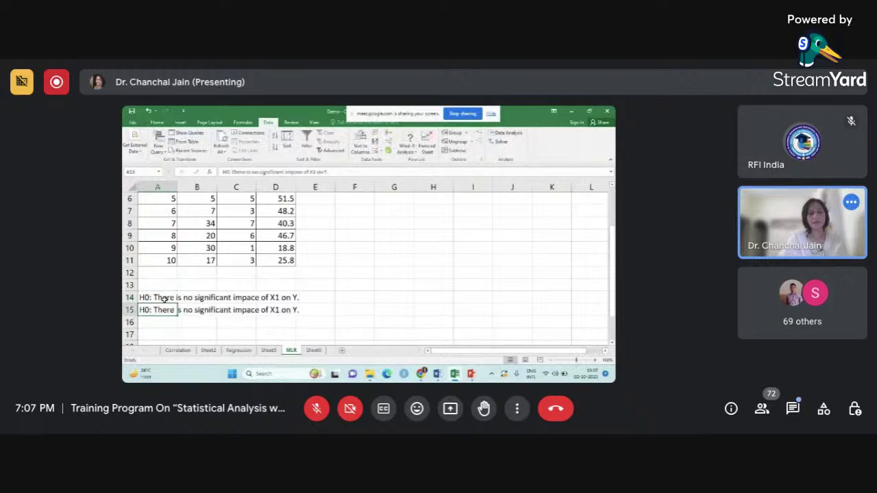
{"action": "left_click", "coordinate": [164, 301]}
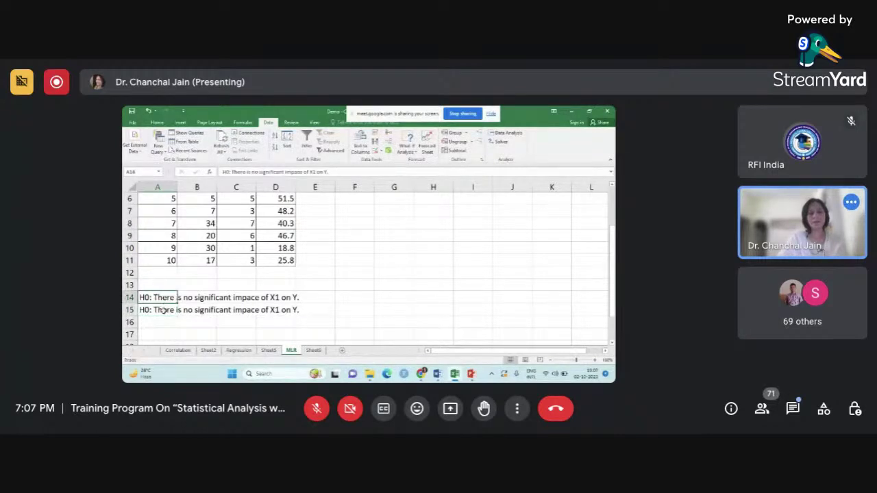
{"action": "left_click", "coordinate": [164, 310]}
{"action": "double_click", "coordinate": [266, 312]}
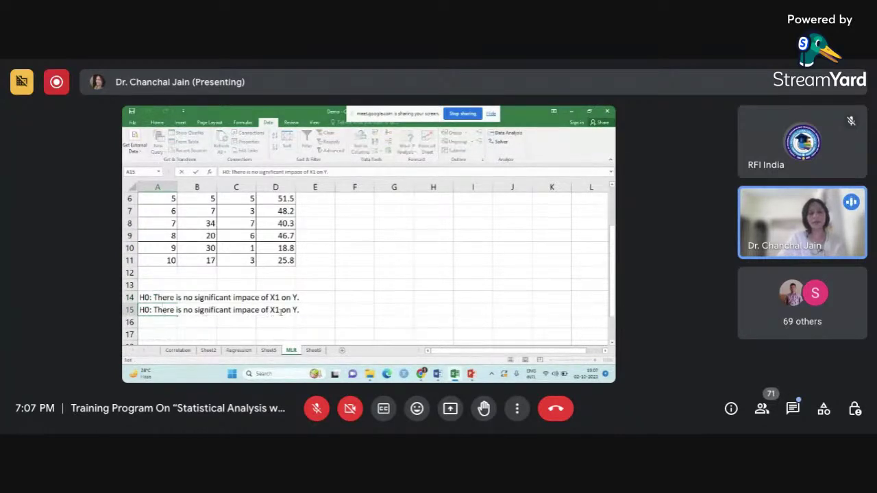
{"action": "key", "text": "BackSpace"}
{"action": "type", "text": "2"}
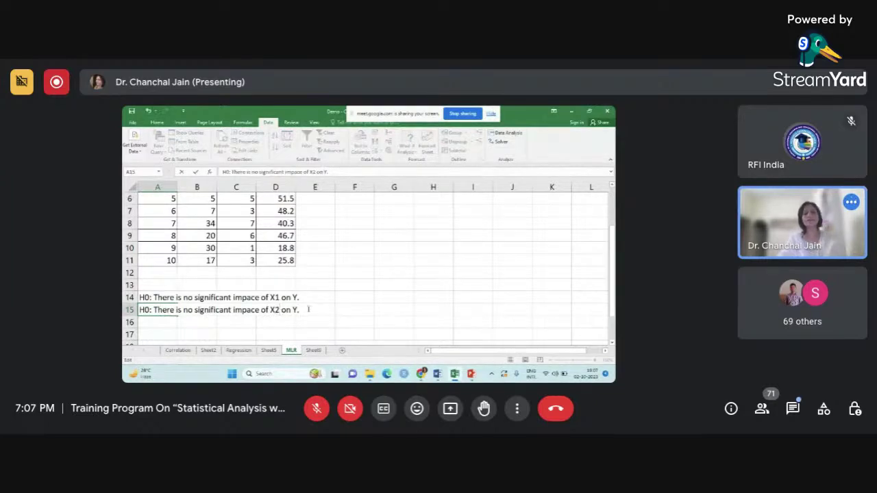
{"action": "key", "text": "Tab"}
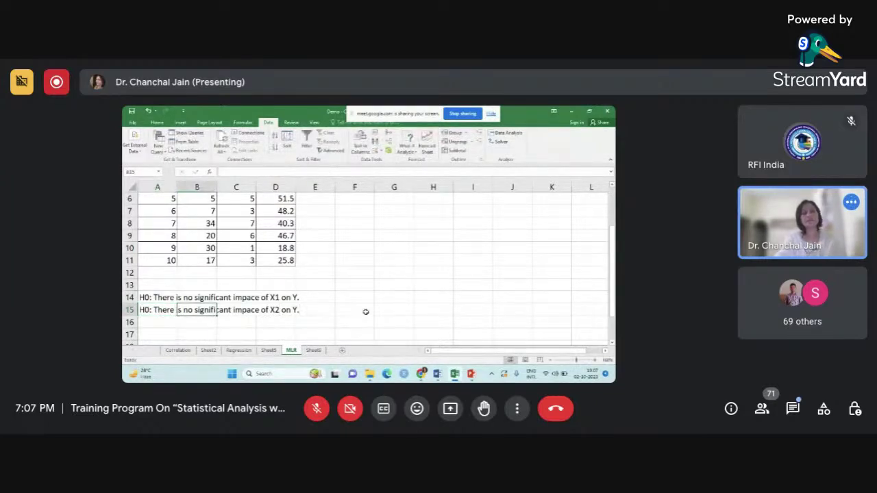
{"action": "left_click", "coordinate": [366, 312]}
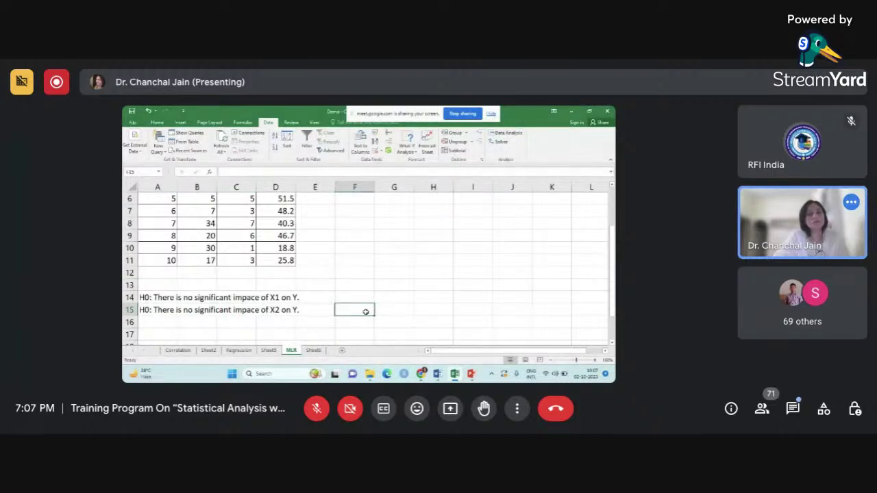
Step: Start a new Regression analysis, clear its X input range, and turn off Labels, Confidence Level and Residuals
{"action": "scroll", "coordinate": [351, 222], "scroll_direction": "up", "scroll_amount": 2}
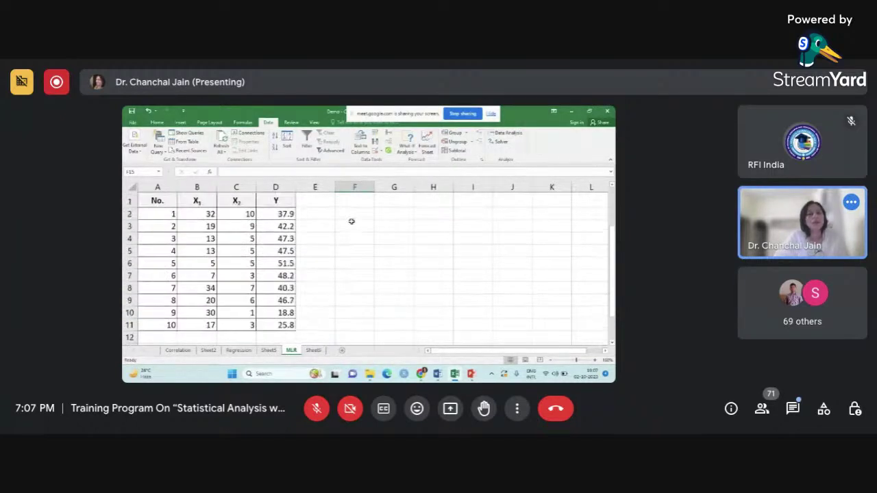
{"action": "left_click", "coordinate": [508, 133]}
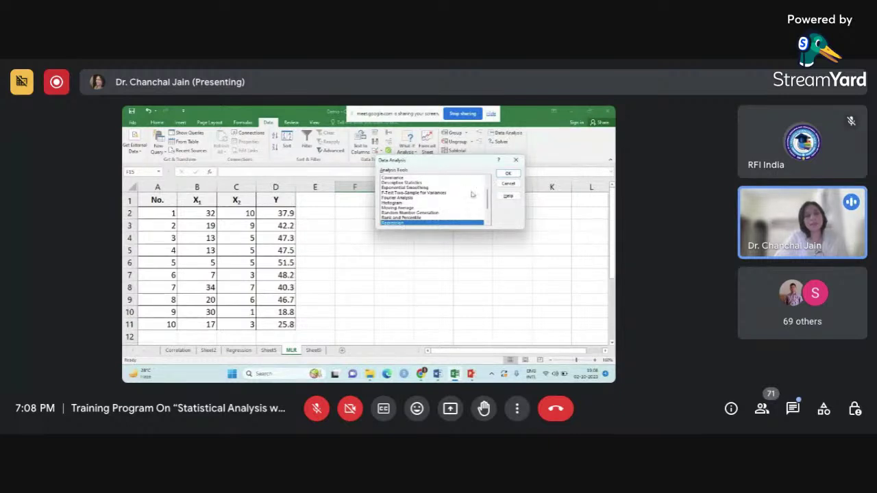
{"action": "left_click", "coordinate": [506, 175]}
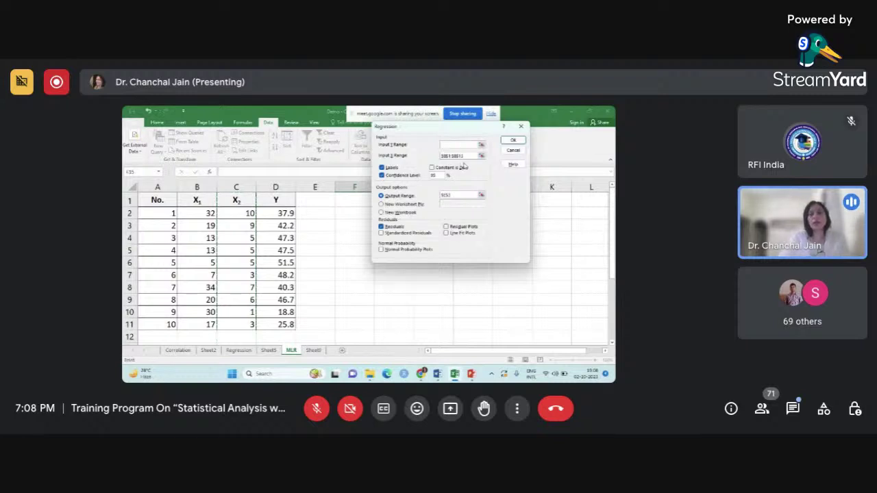
{"action": "left_click", "coordinate": [459, 156]}
{"action": "key", "text": "BackSpace"}
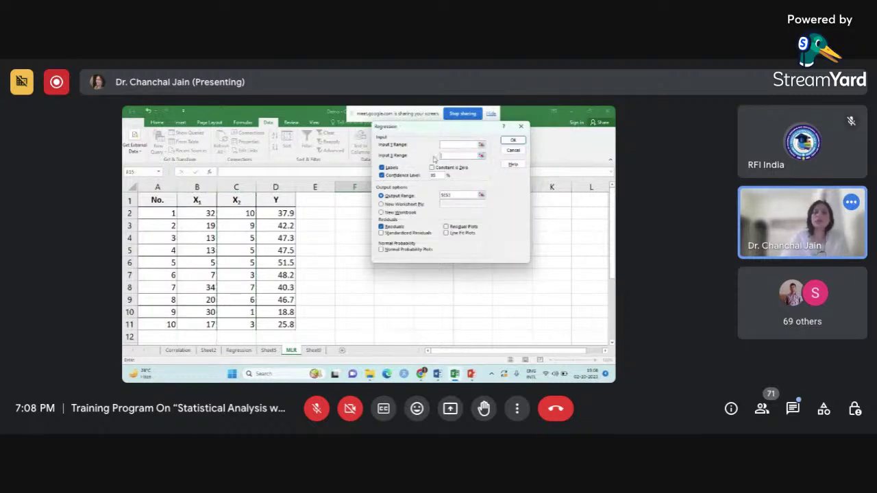
{"action": "left_click", "coordinate": [382, 168]}
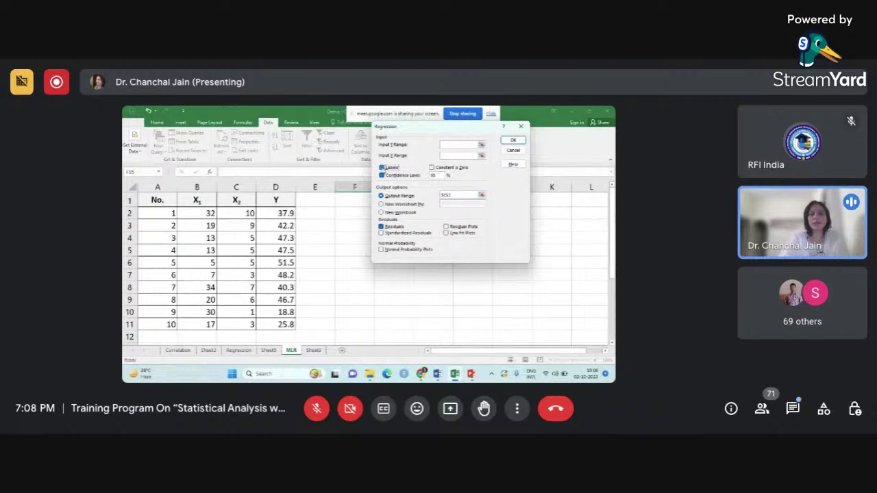
{"action": "left_click", "coordinate": [382, 176]}
{"action": "left_click", "coordinate": [381, 226]}
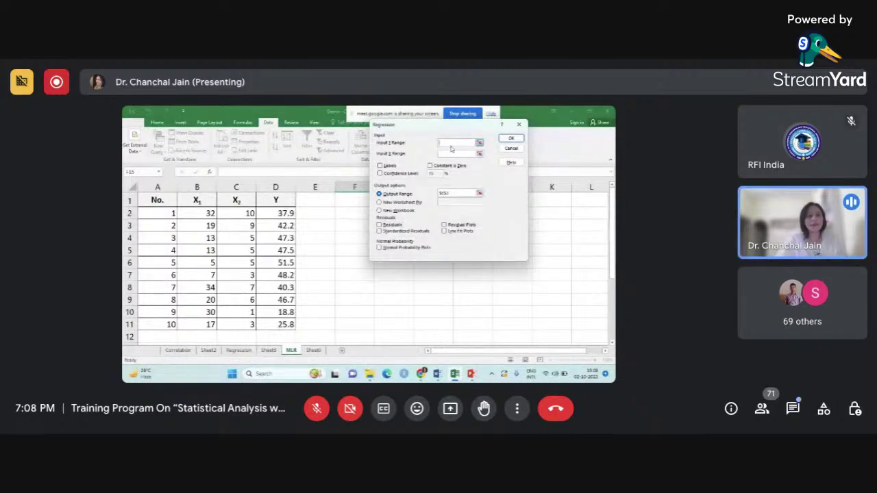
Step: Set the regression's Y input range to D1:D11 and its X input range to B1:C11
{"action": "left_click_drag", "start_coordinate": [279, 198], "coordinate": [265, 326]}
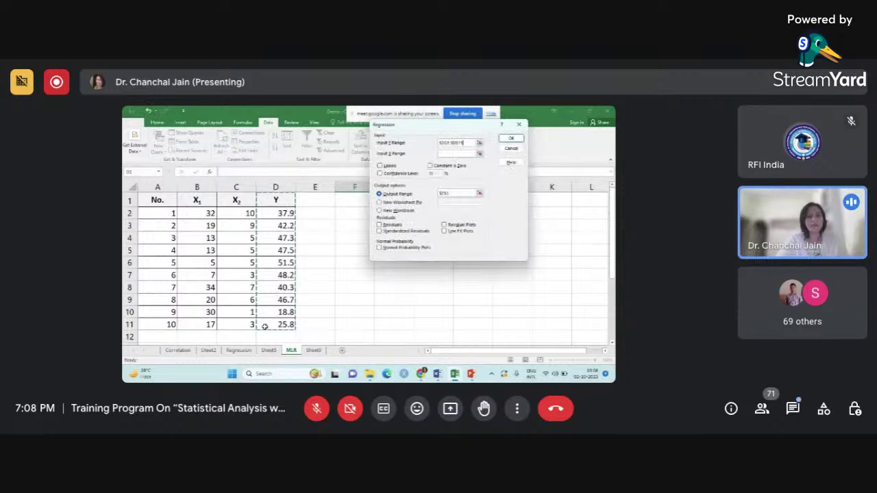
{"action": "left_click", "coordinate": [457, 155]}
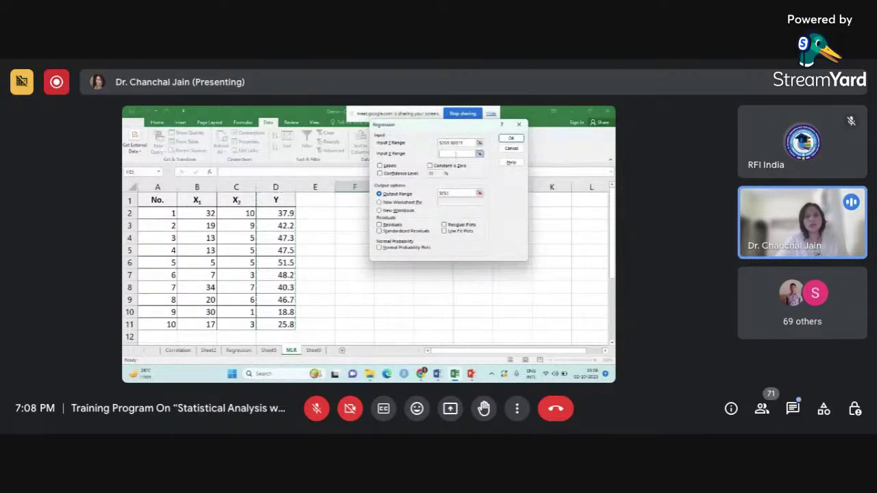
{"action": "left_click", "coordinate": [201, 201]}
{"action": "left_click_drag", "start_coordinate": [201, 200], "coordinate": [225, 323]}
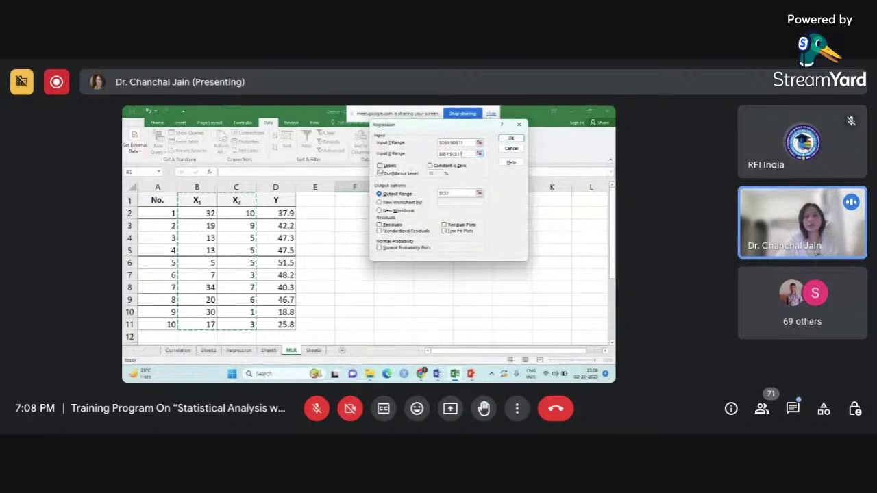
Step: Turn on Labels, set the output range to cell F2, and run the regression
{"action": "left_click", "coordinate": [379, 166]}
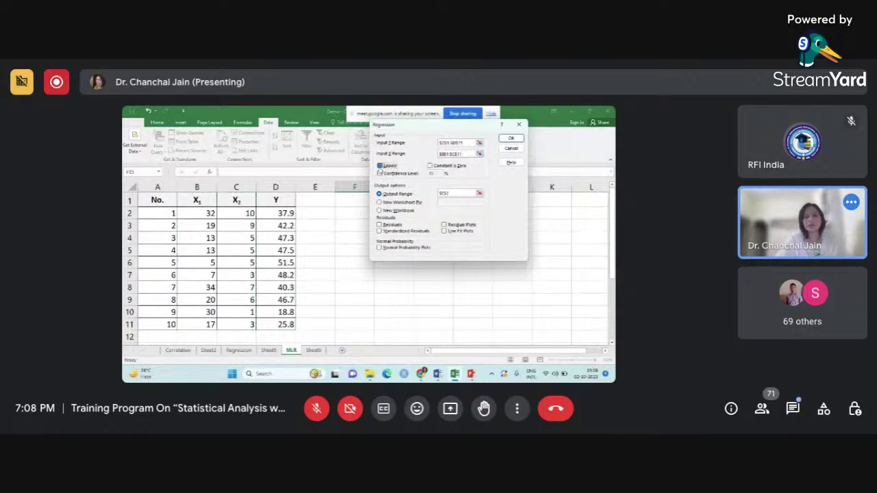
{"action": "left_click", "coordinate": [452, 195]}
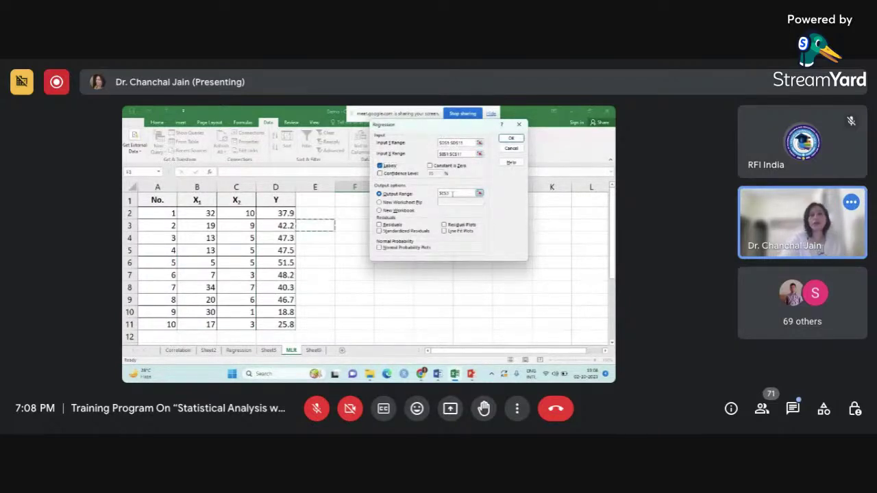
{"action": "key", "text": "BackSpace"}
{"action": "key", "text": "BackSpace"}
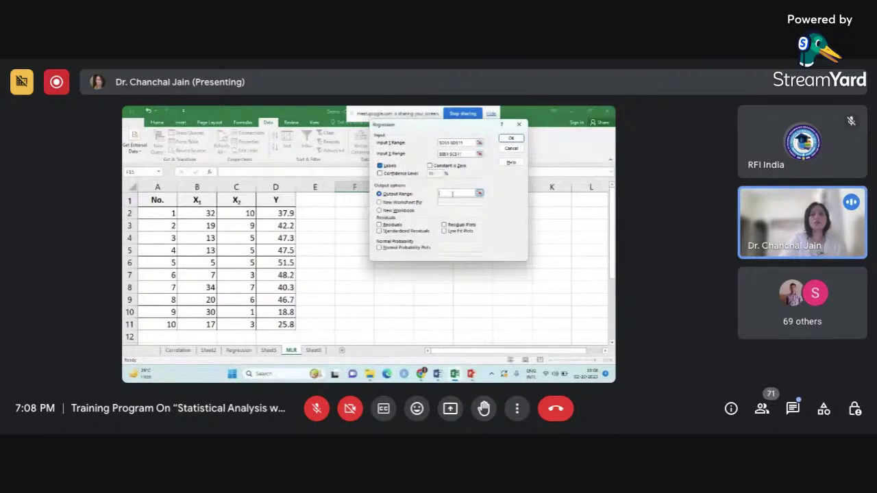
{"action": "left_click", "coordinate": [351, 213]}
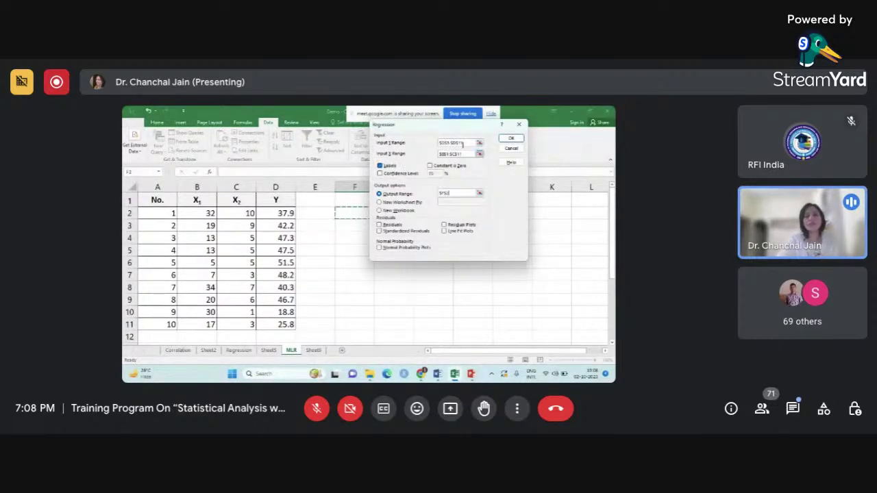
{"action": "left_click_drag", "start_coordinate": [455, 130], "coordinate": [485, 142]}
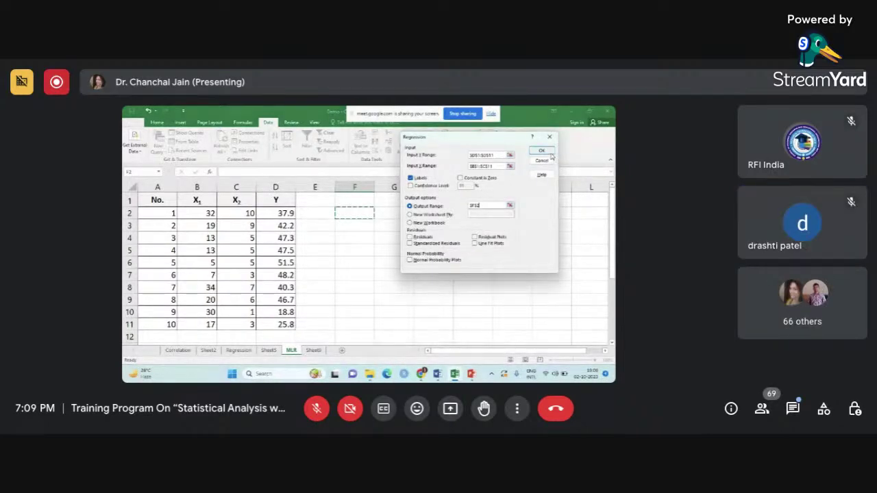
{"action": "left_click", "coordinate": [548, 150]}
Step: Look over the regression summary output, examining the ANOVA and coefficient tables and the Multiple R and R Square values
{"action": "left_click", "coordinate": [439, 260]}
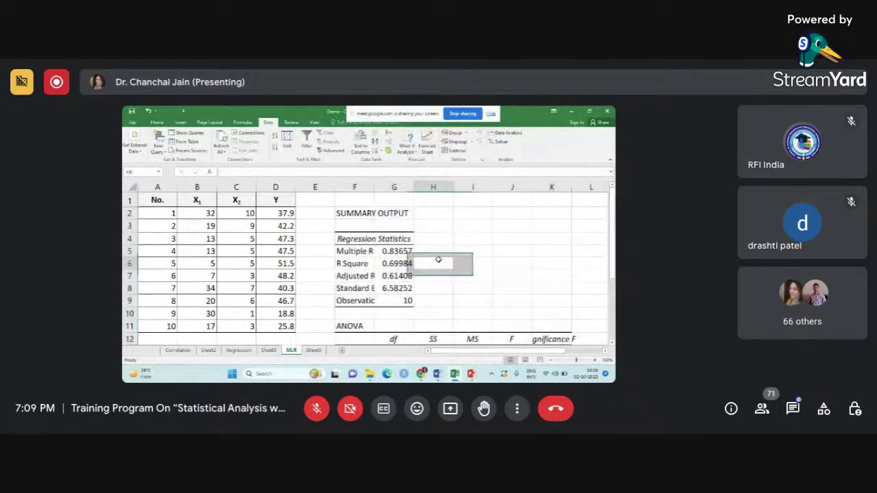
{"action": "scroll", "coordinate": [438, 259], "scroll_direction": "down", "scroll_amount": 2}
{"action": "scroll", "coordinate": [439, 260], "scroll_direction": "down", "scroll_amount": 2}
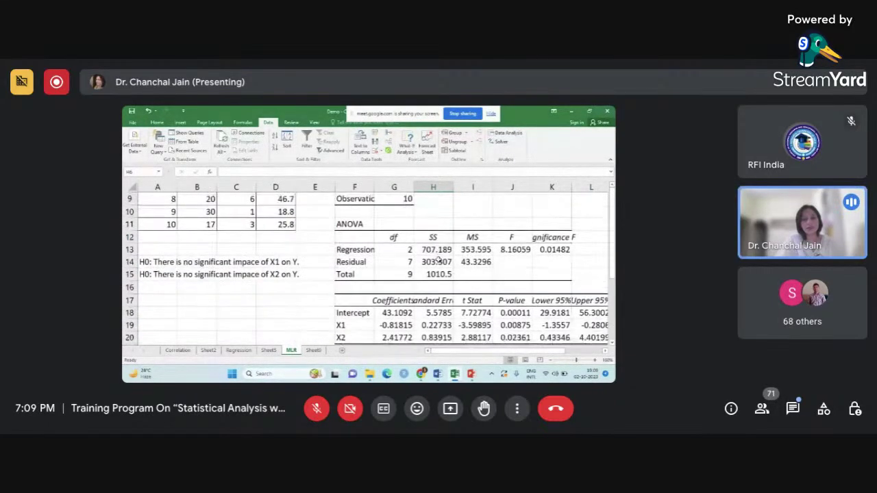
{"action": "scroll", "coordinate": [411, 260], "scroll_direction": "up", "scroll_amount": 4}
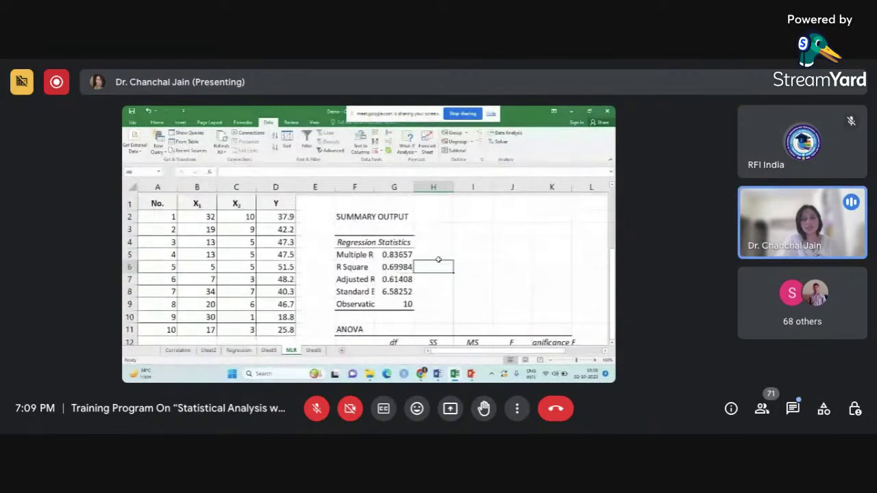
{"action": "left_click", "coordinate": [356, 250]}
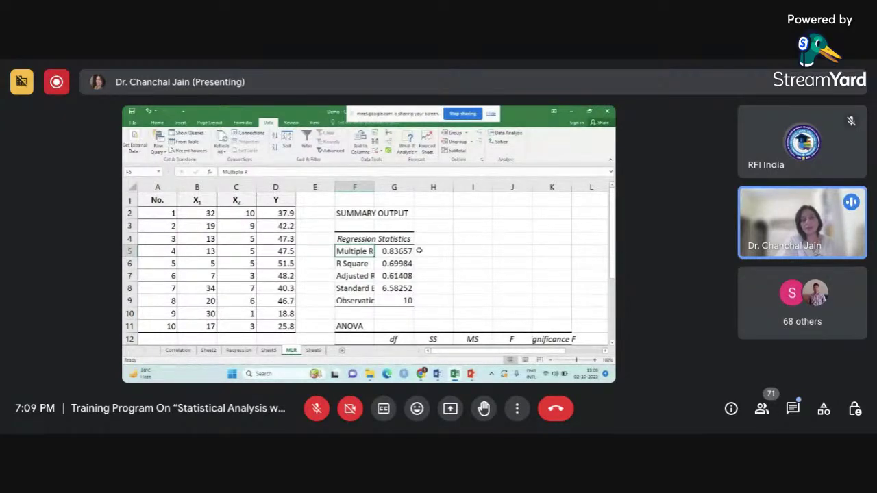
{"action": "left_click", "coordinate": [384, 263]}
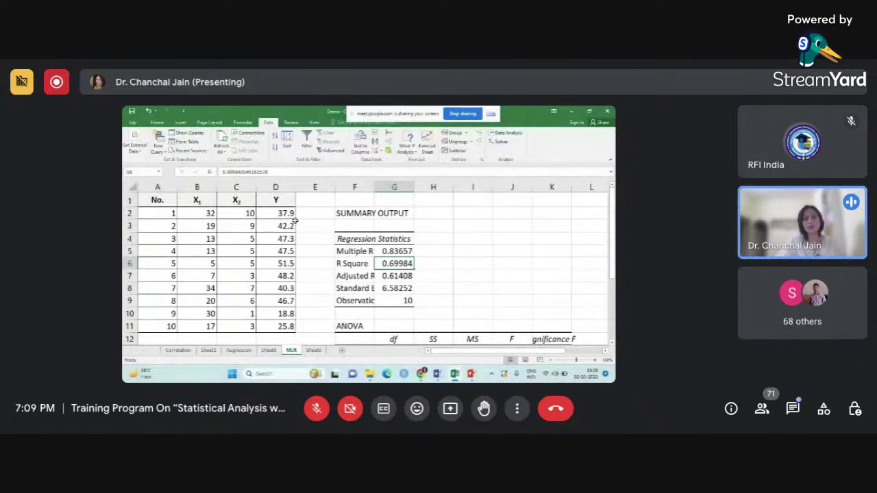
{"action": "left_click", "coordinate": [363, 261]}
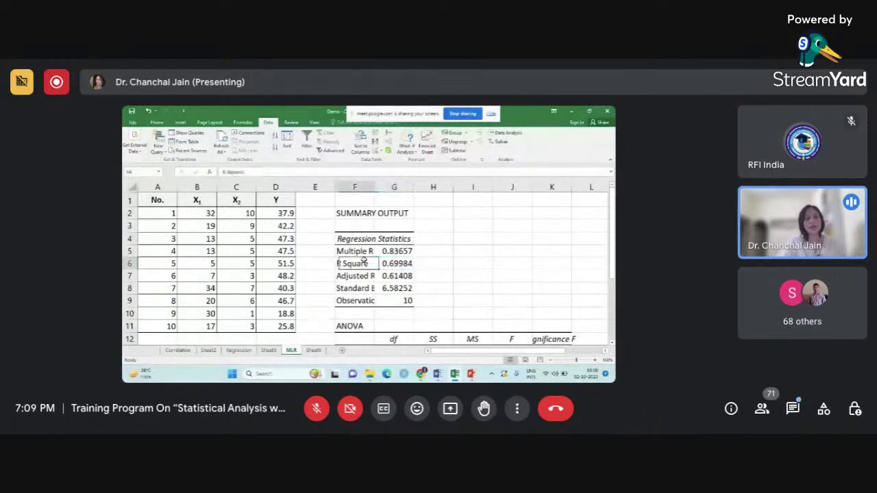